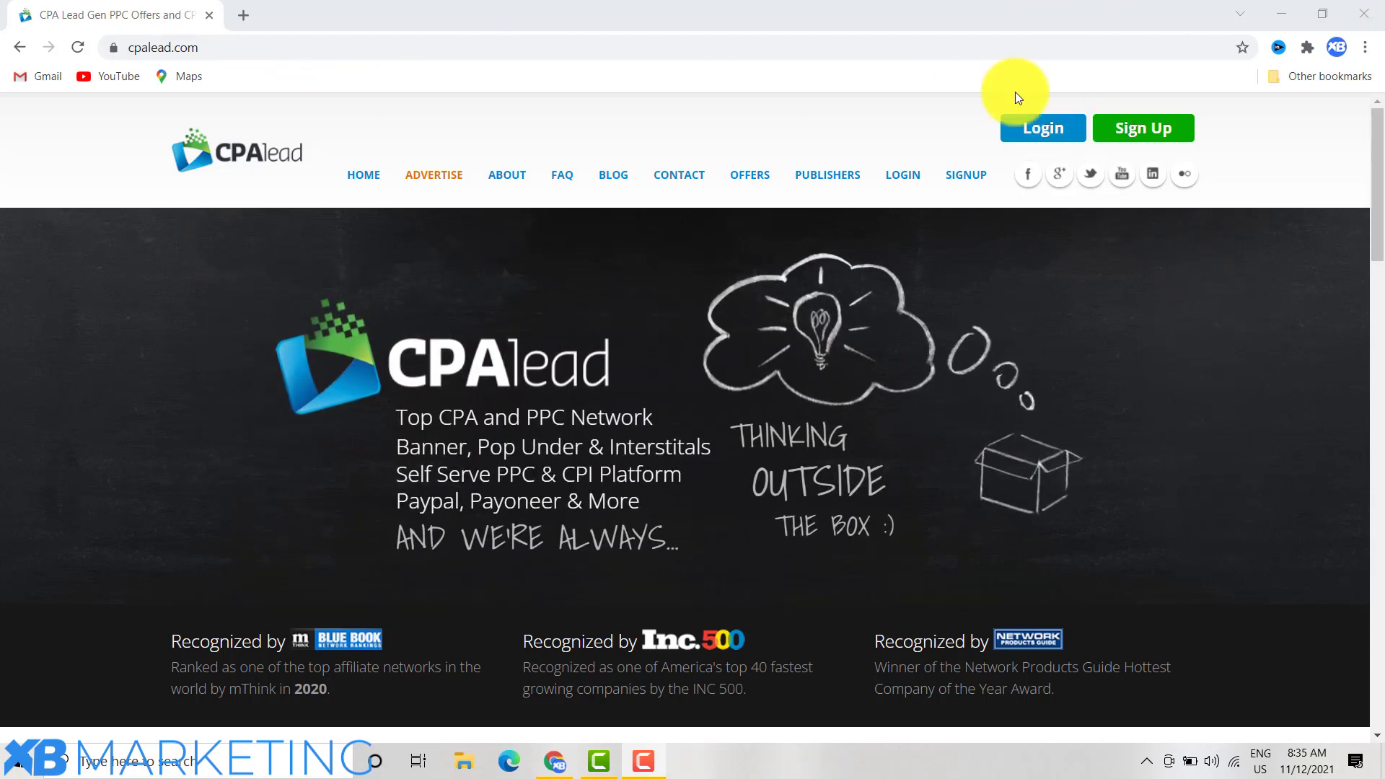
Open the sign-up page and examine the email registration form, including its content-locking earnings question and security question.
click(1131, 131)
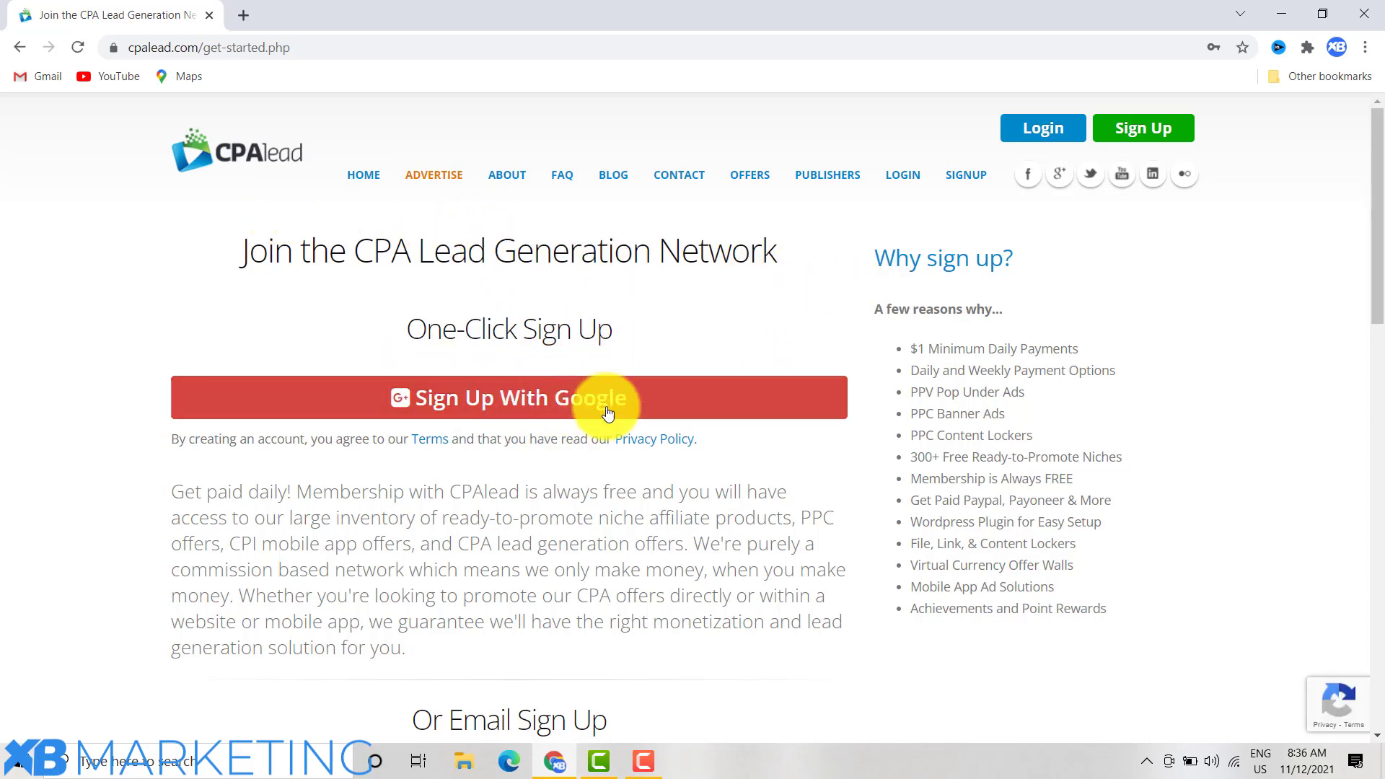
scroll(539, 422, down, 5)
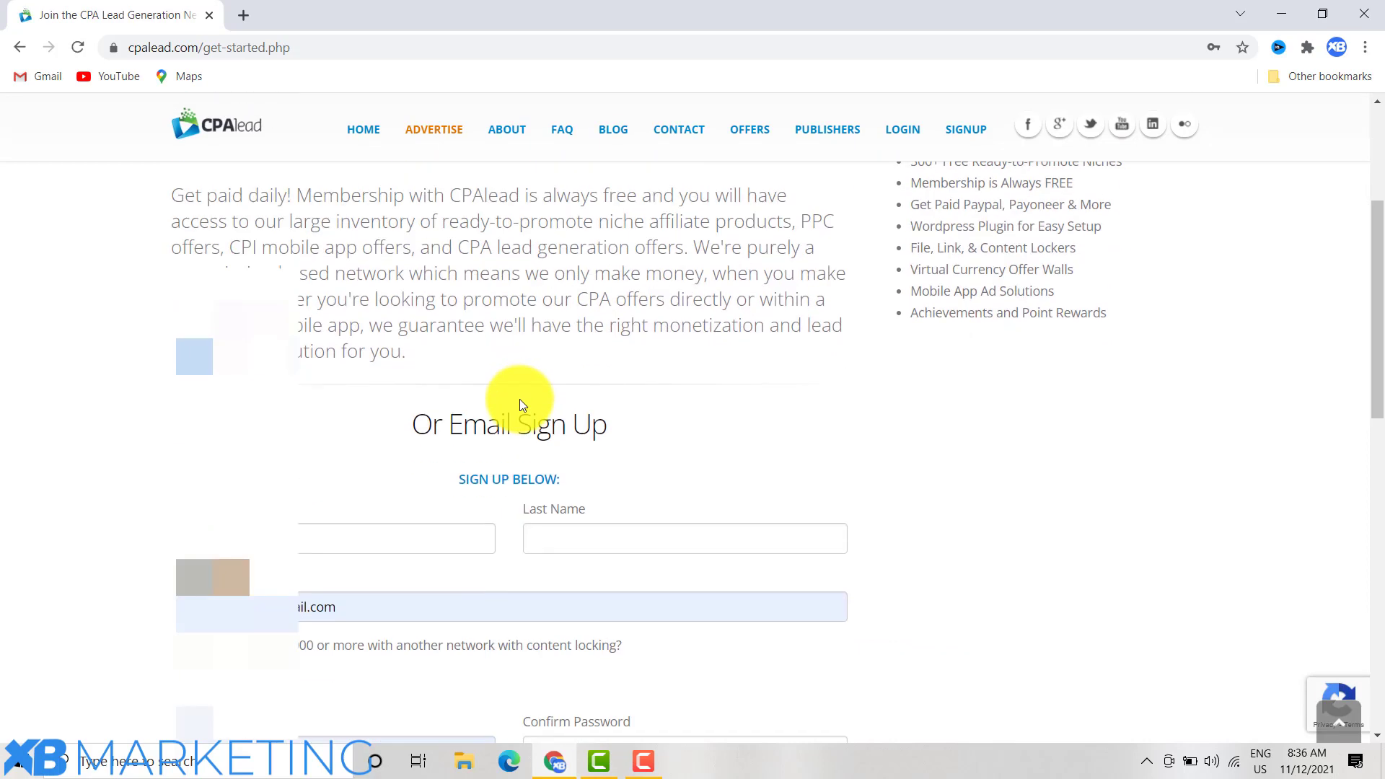
scroll(514, 330, down, 4)
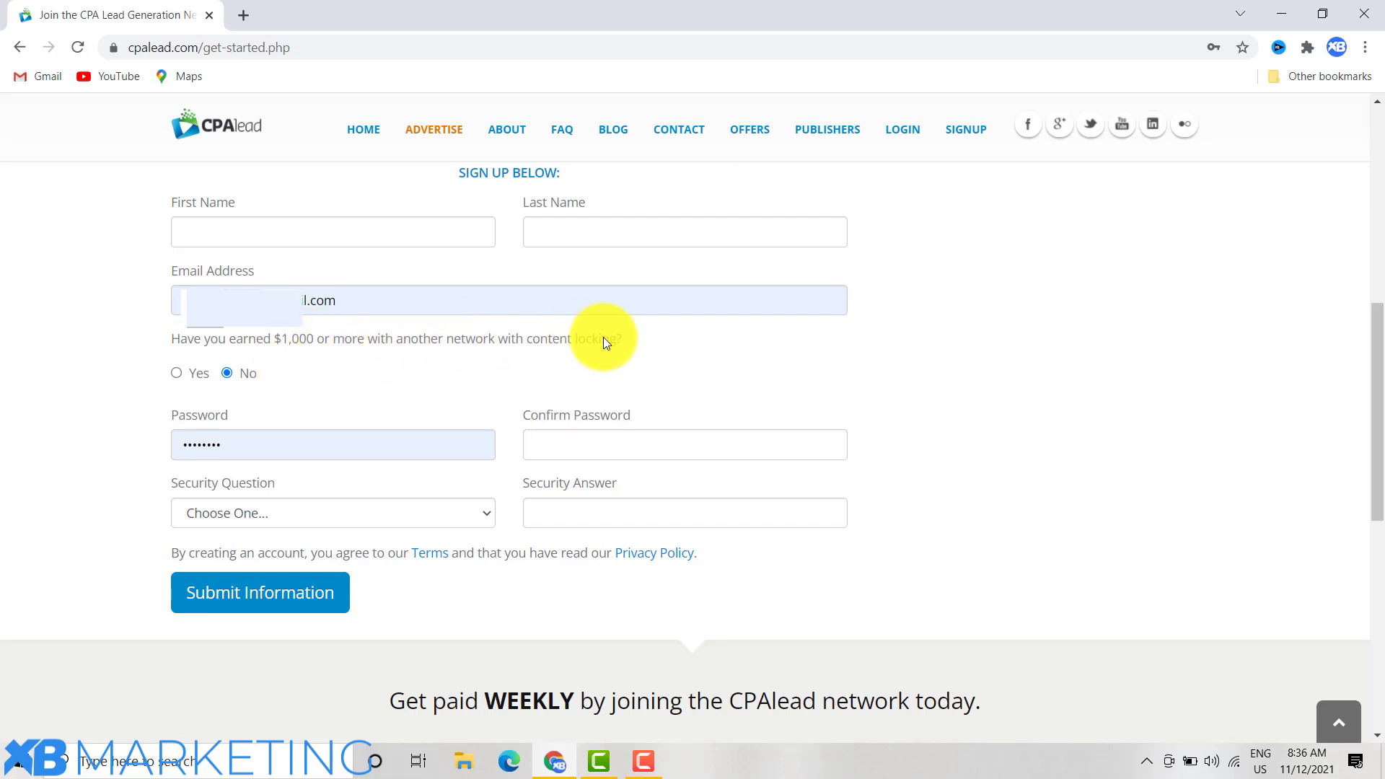
click(174, 373)
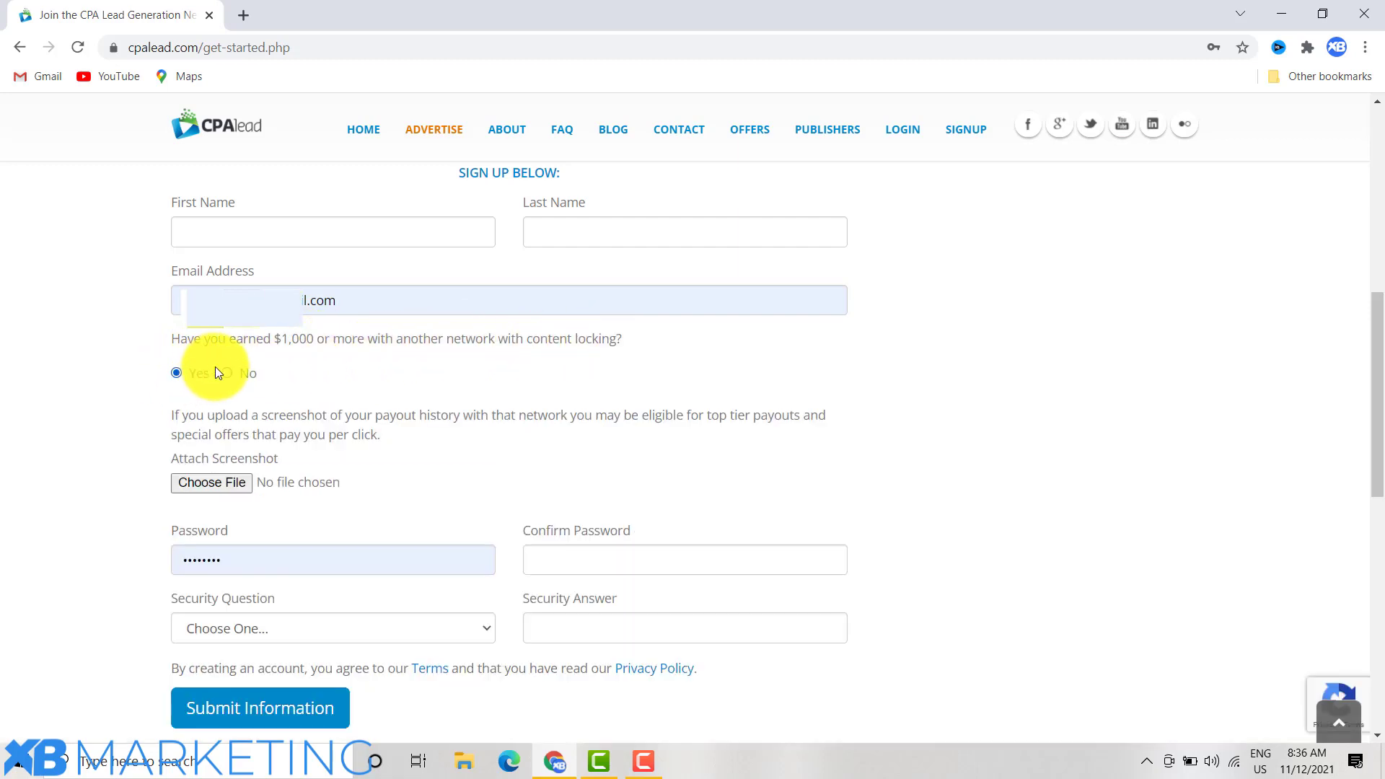
click(225, 372)
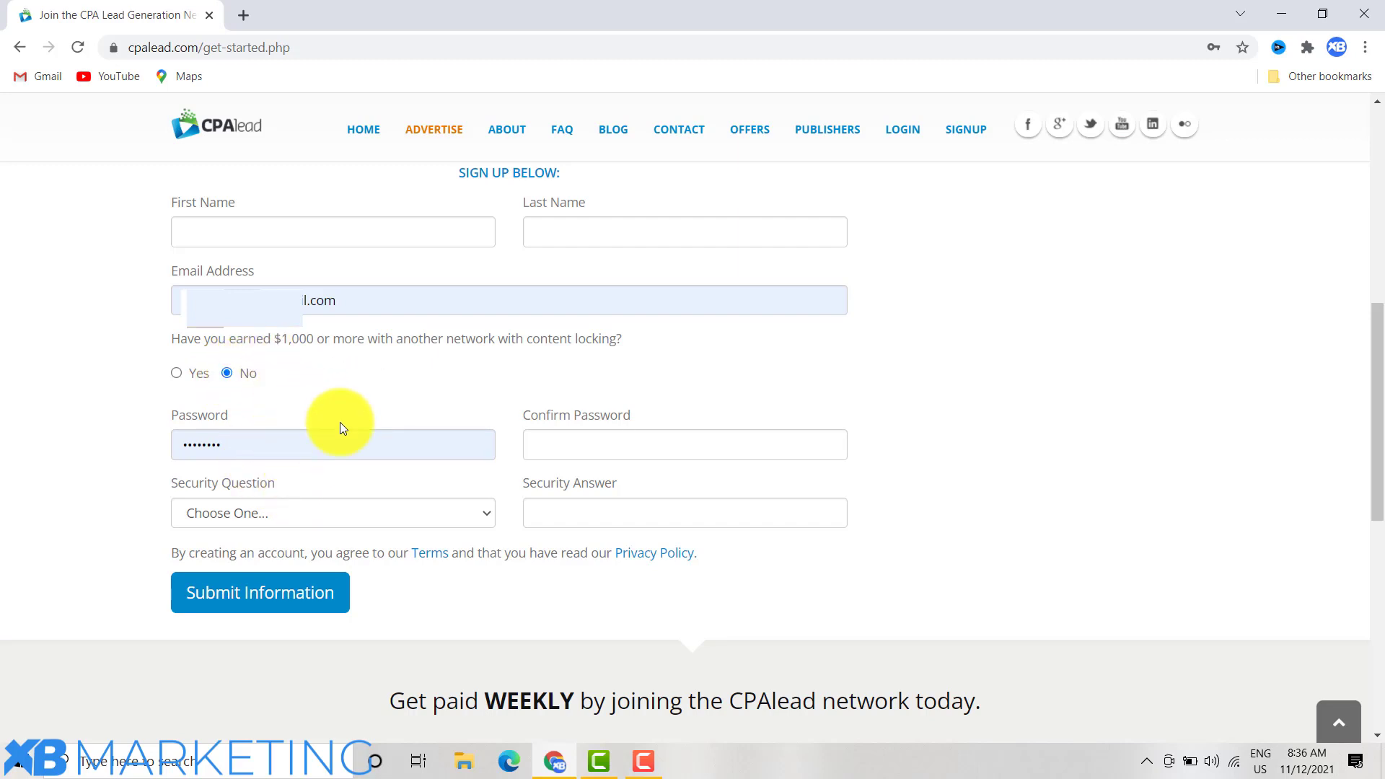
click(300, 514)
click(668, 489)
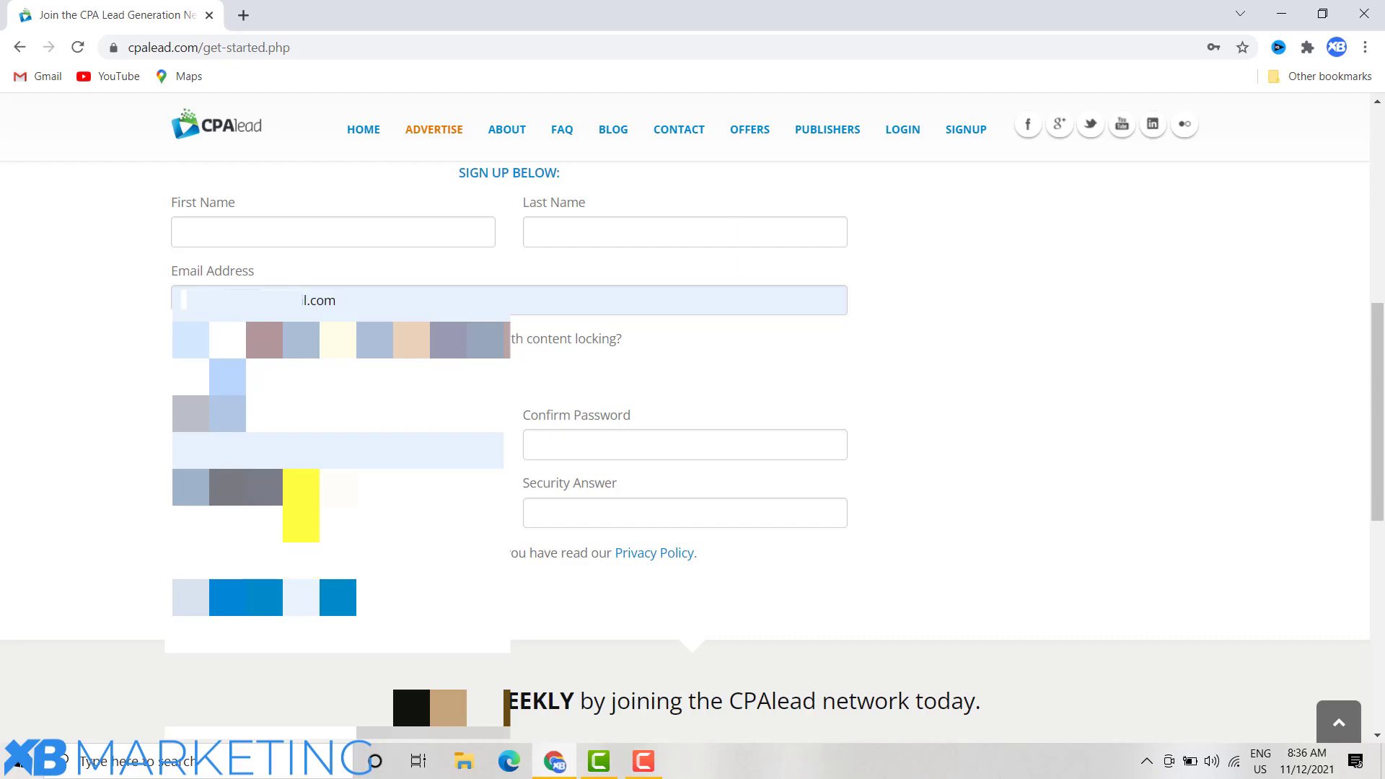
scroll(115, 379, up, 4)
scroll(115, 379, up, 4)
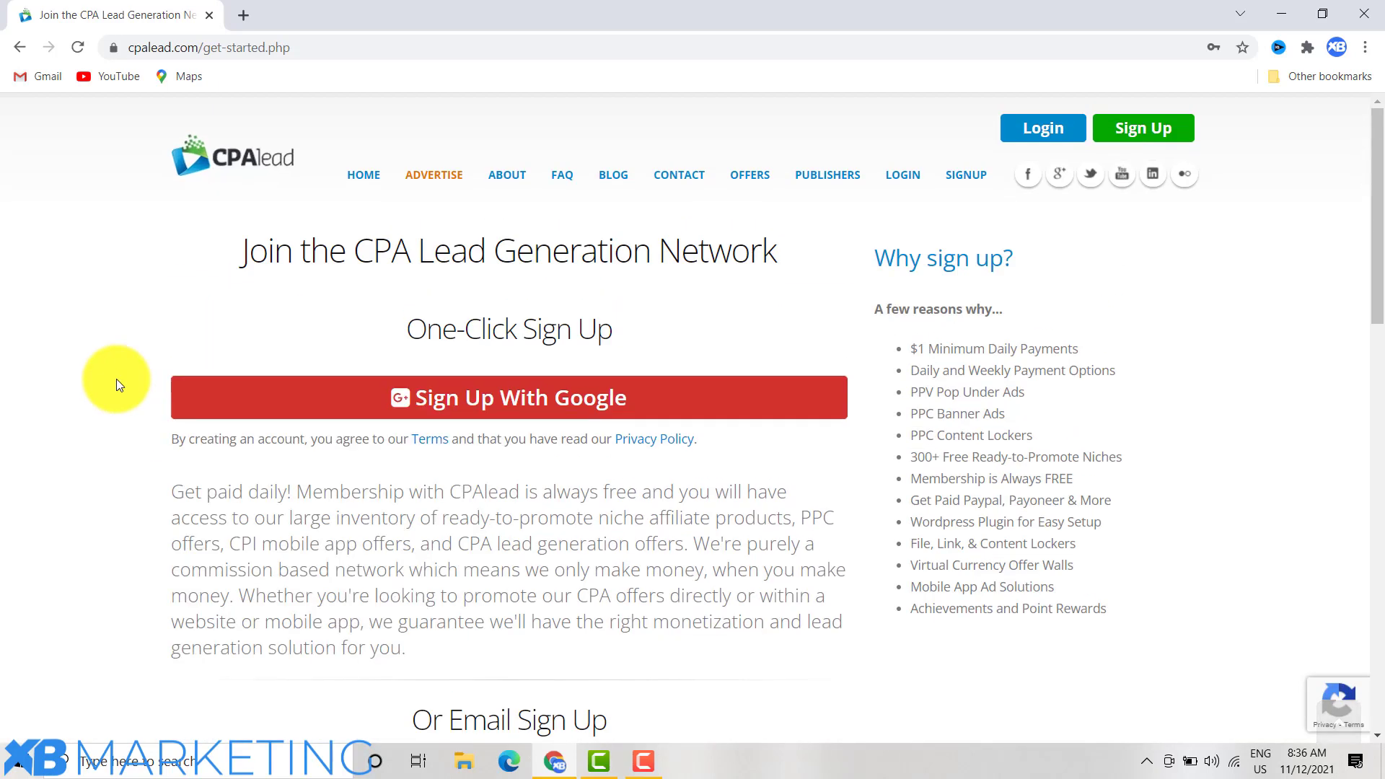
Log in to the existing account as a publisher using the prefilled credentials.
click(1055, 130)
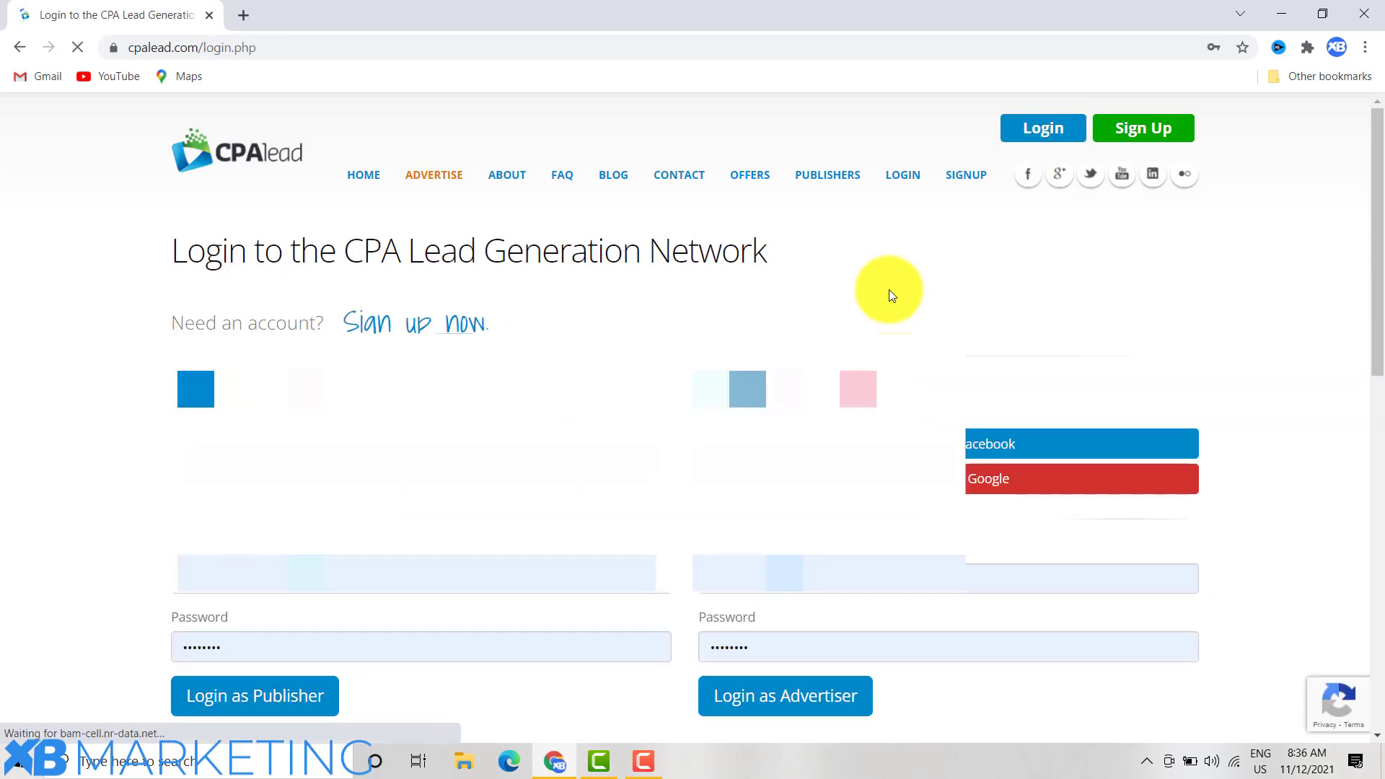
scroll(433, 469, down, 3)
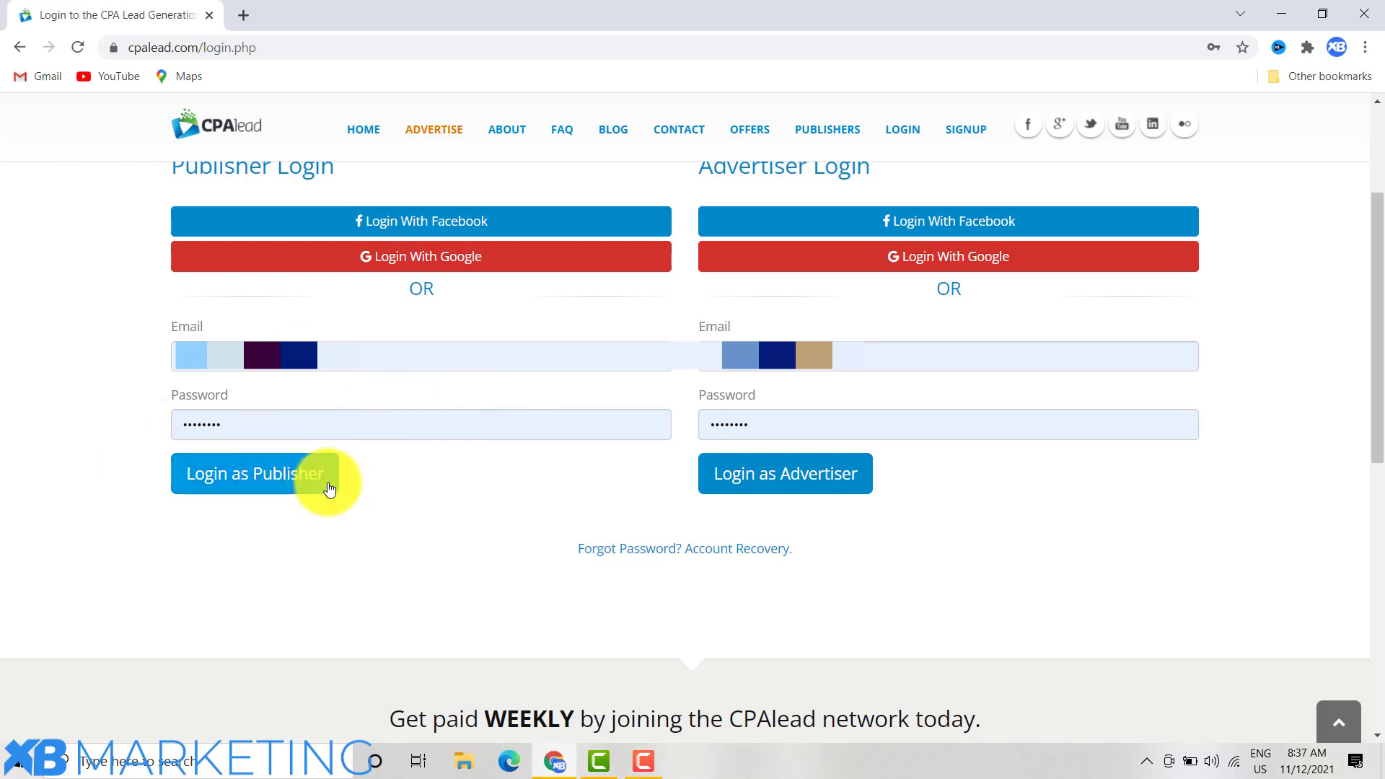
click(246, 482)
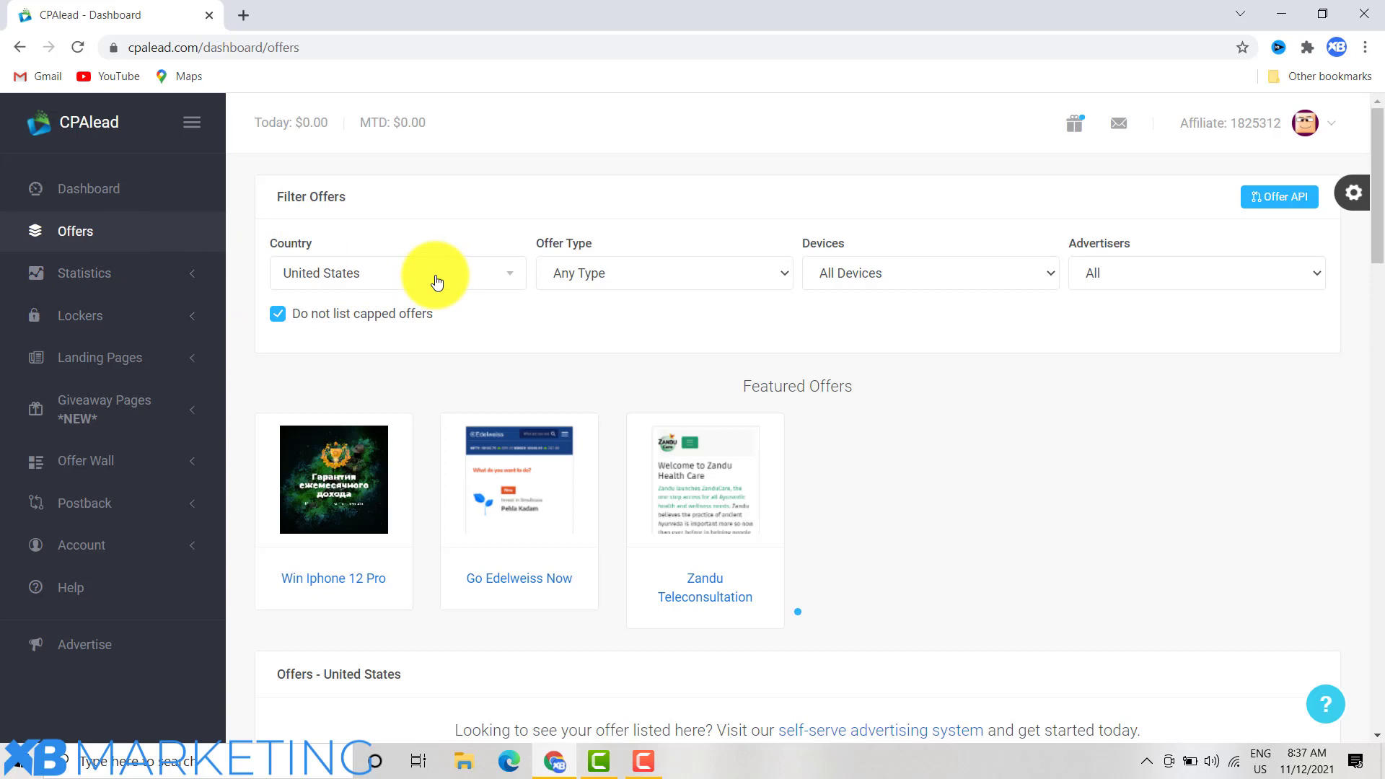
Examine the countries available for filtering the offers, keeping United States selected.
click(357, 272)
scroll(395, 425, down, 10)
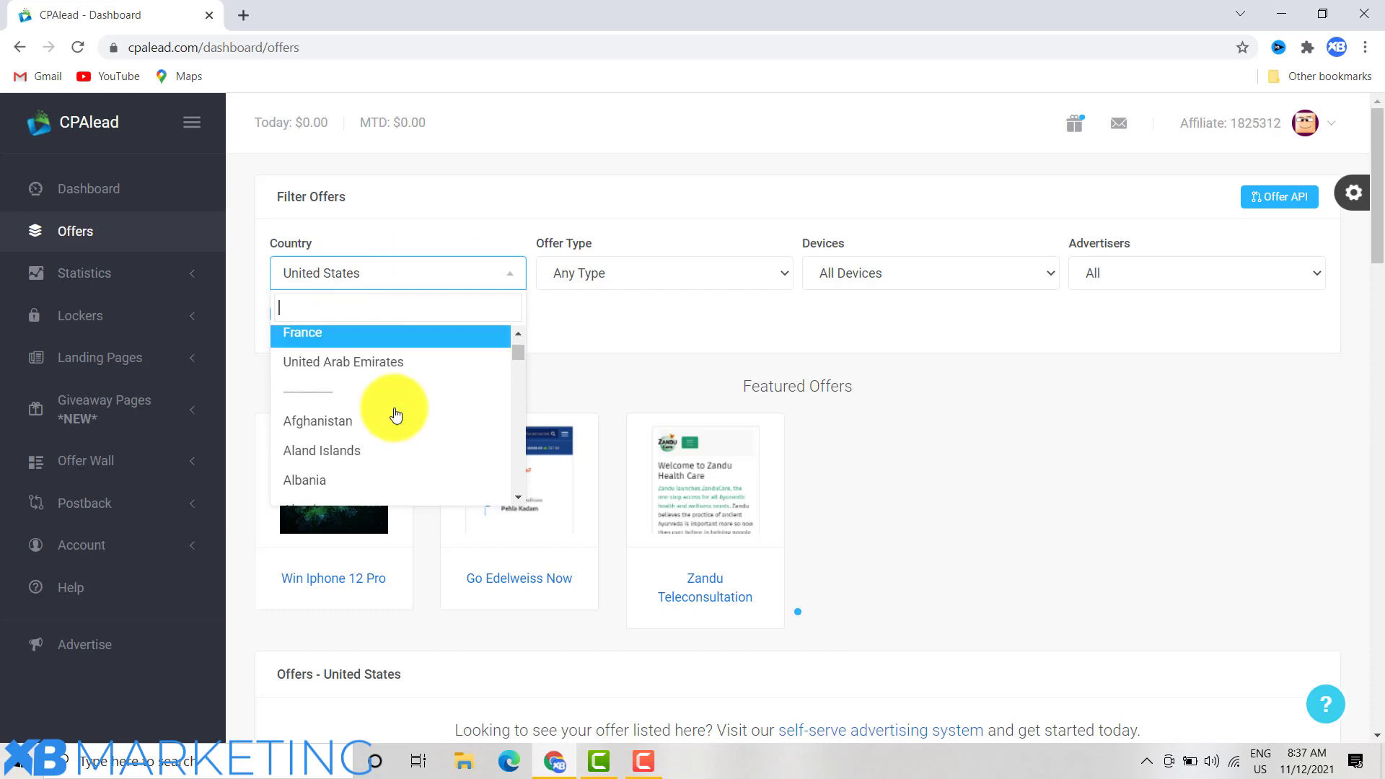
scroll(396, 418, down, 1)
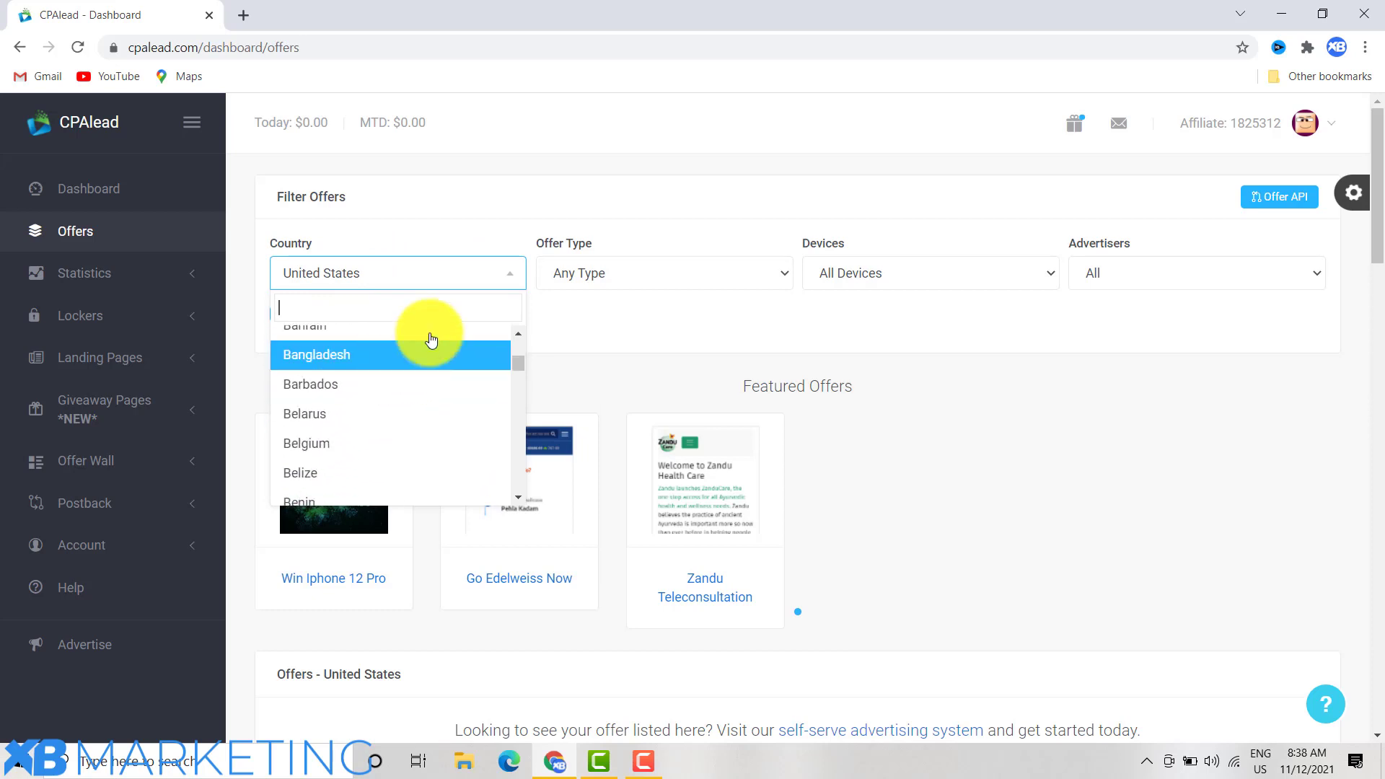
scroll(390, 390, up, 3)
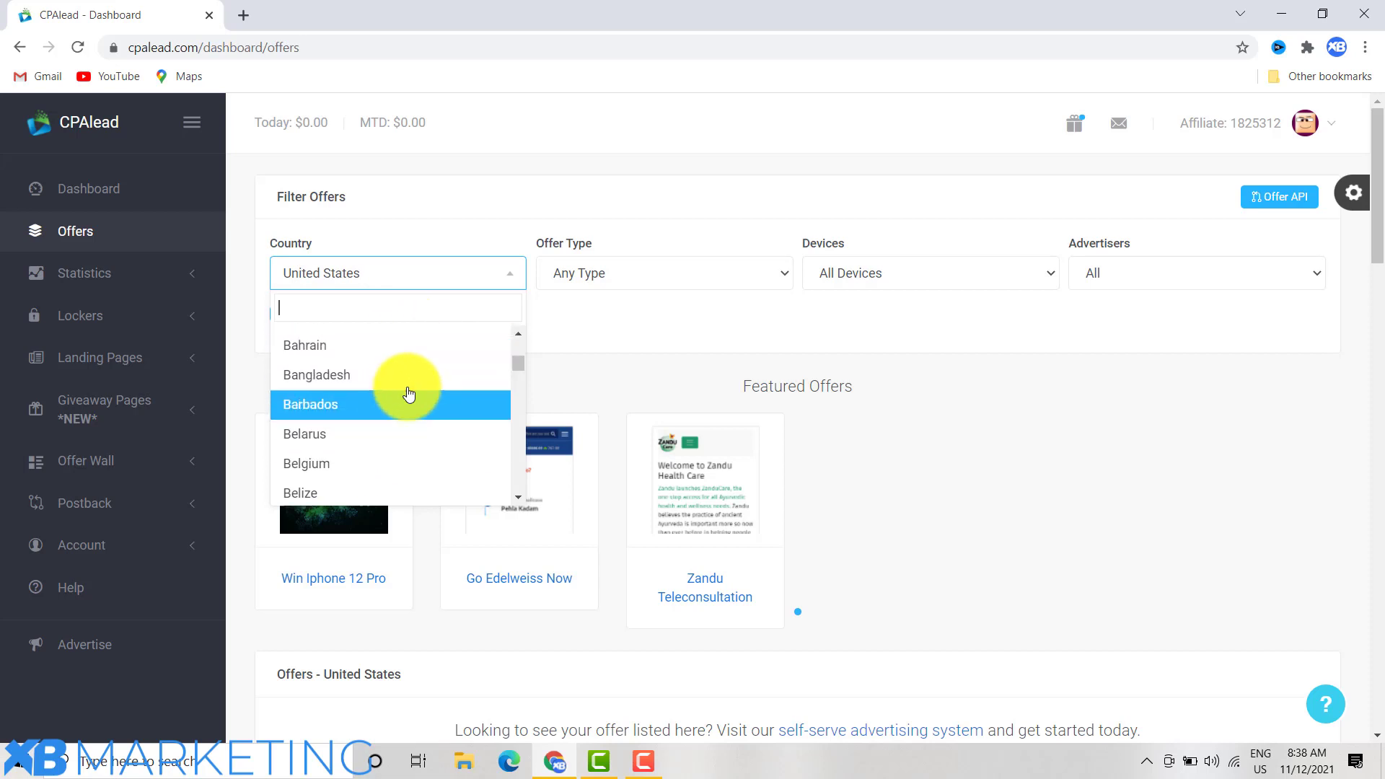
scroll(356, 402, up, 1)
click(511, 279)
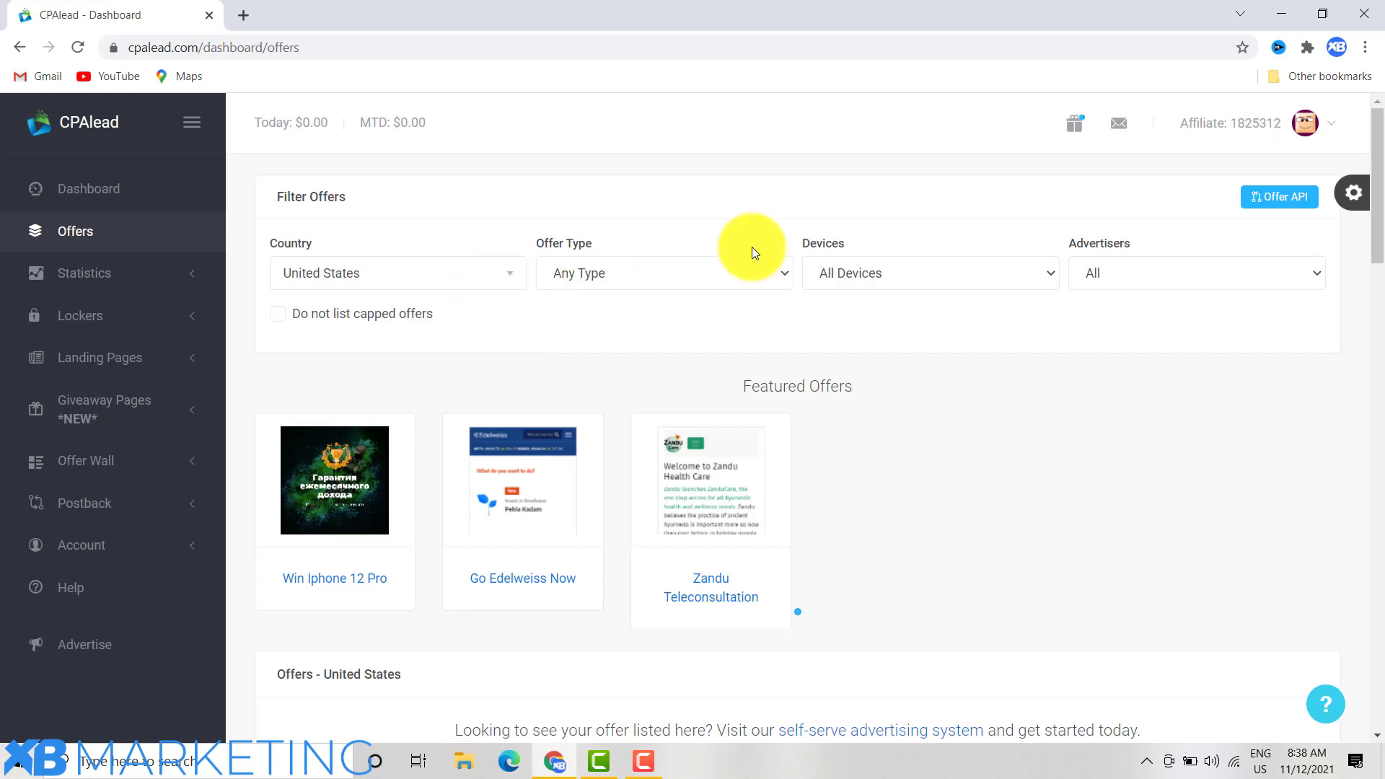
Examine the available offer type and device filter options, keeping Any Type and All Devices selected.
click(716, 273)
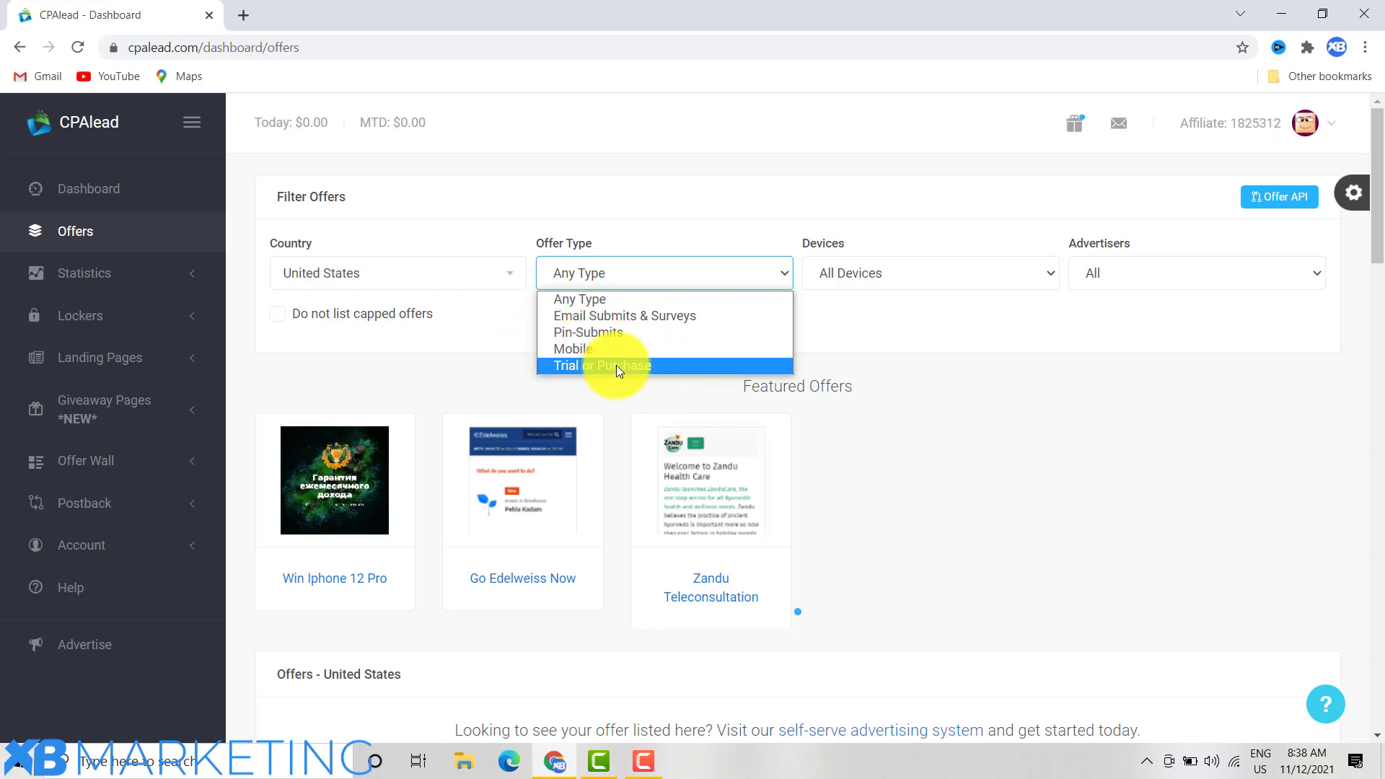
click(505, 365)
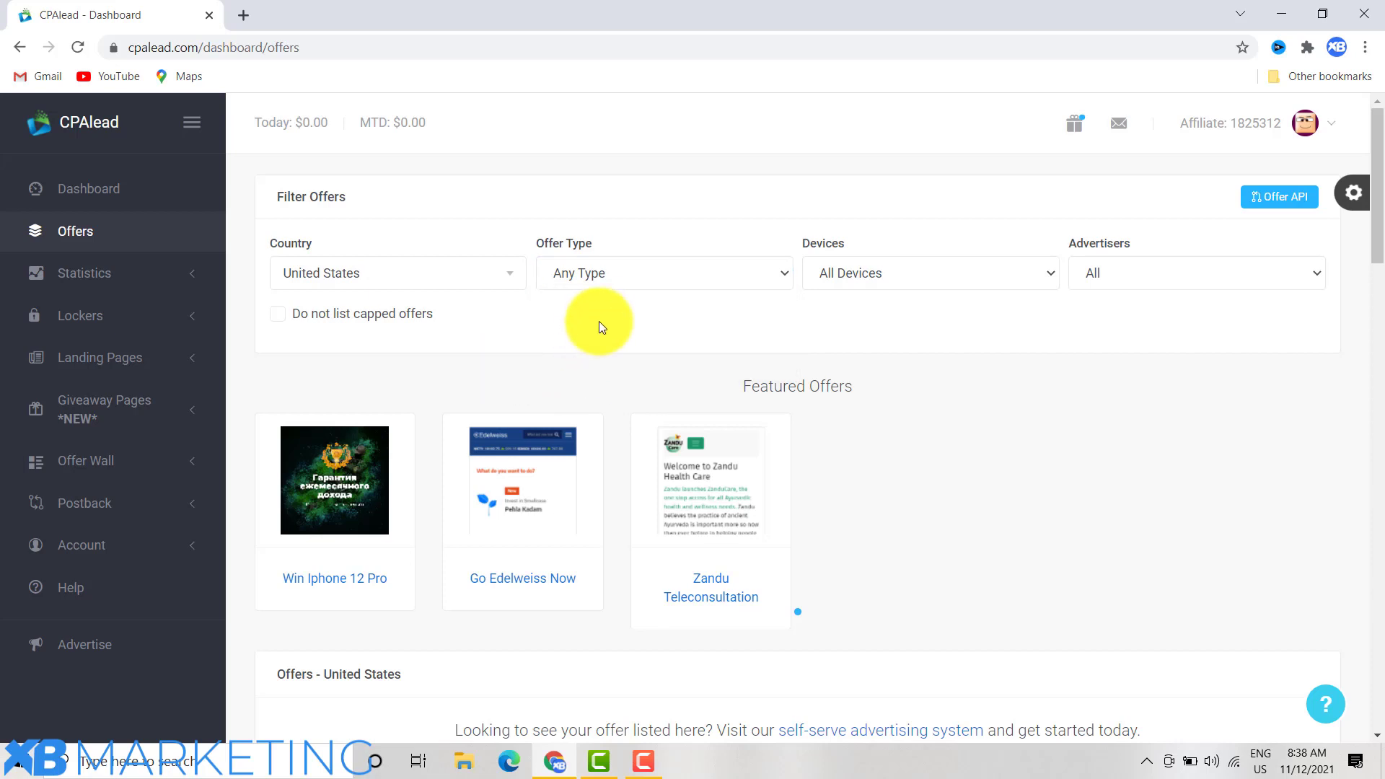
click(842, 277)
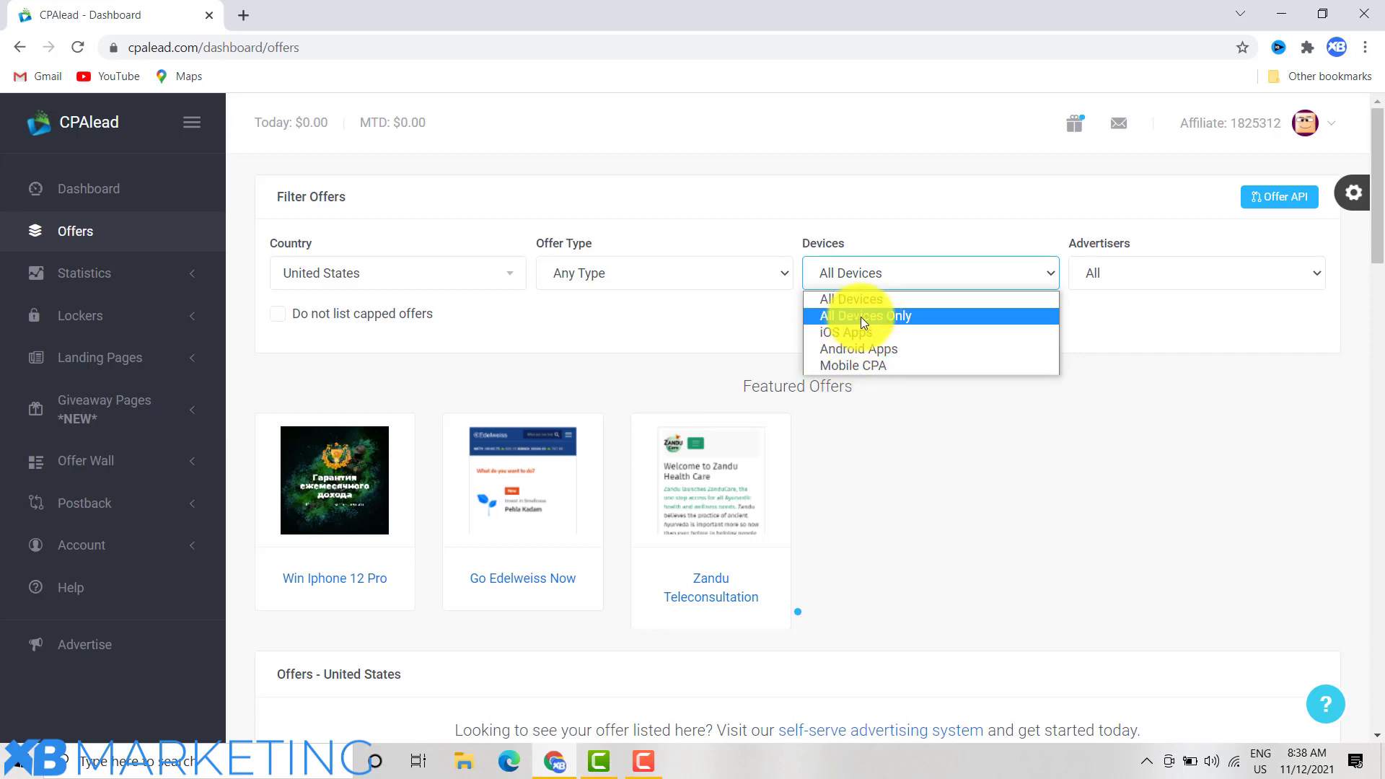
click(1072, 293)
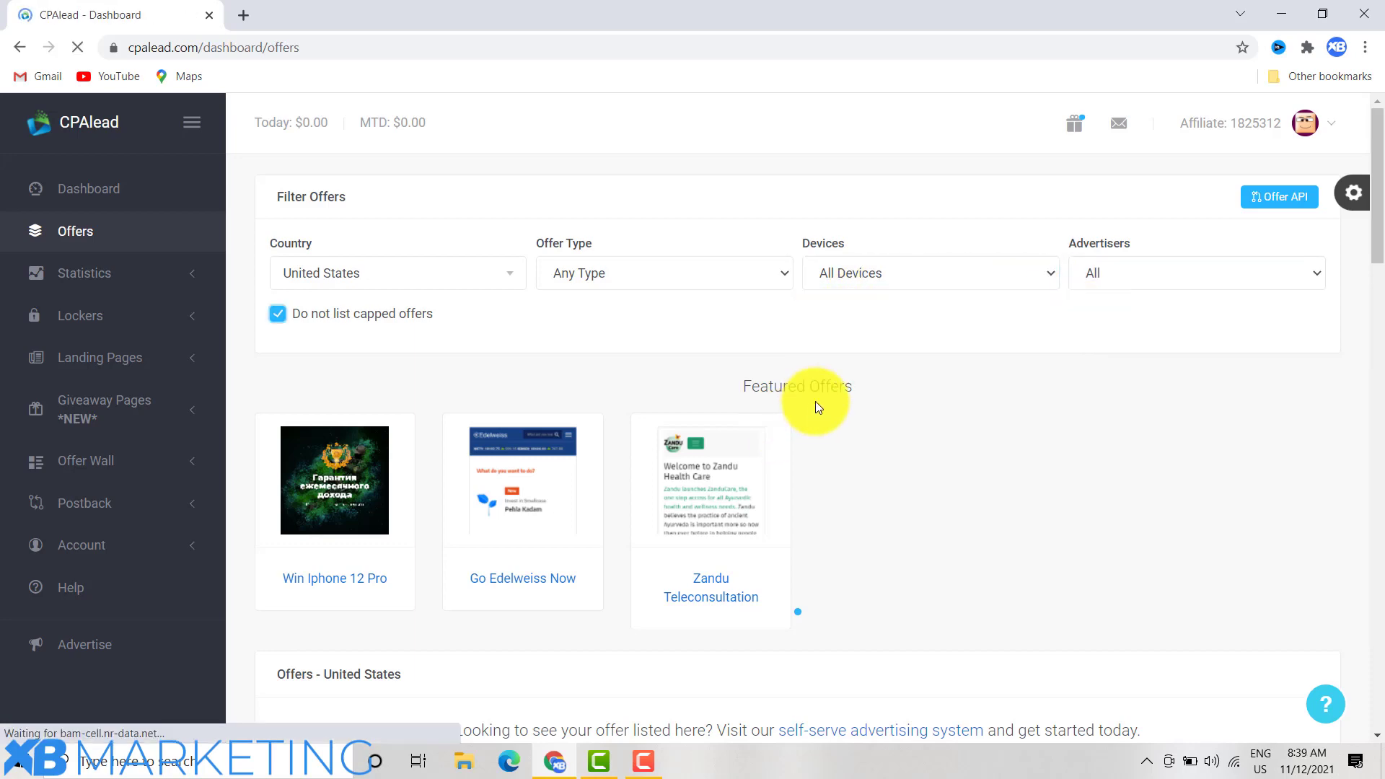
Review the United States offers table and recheck the country filter choices without changing the country.
scroll(816, 401, down, 8)
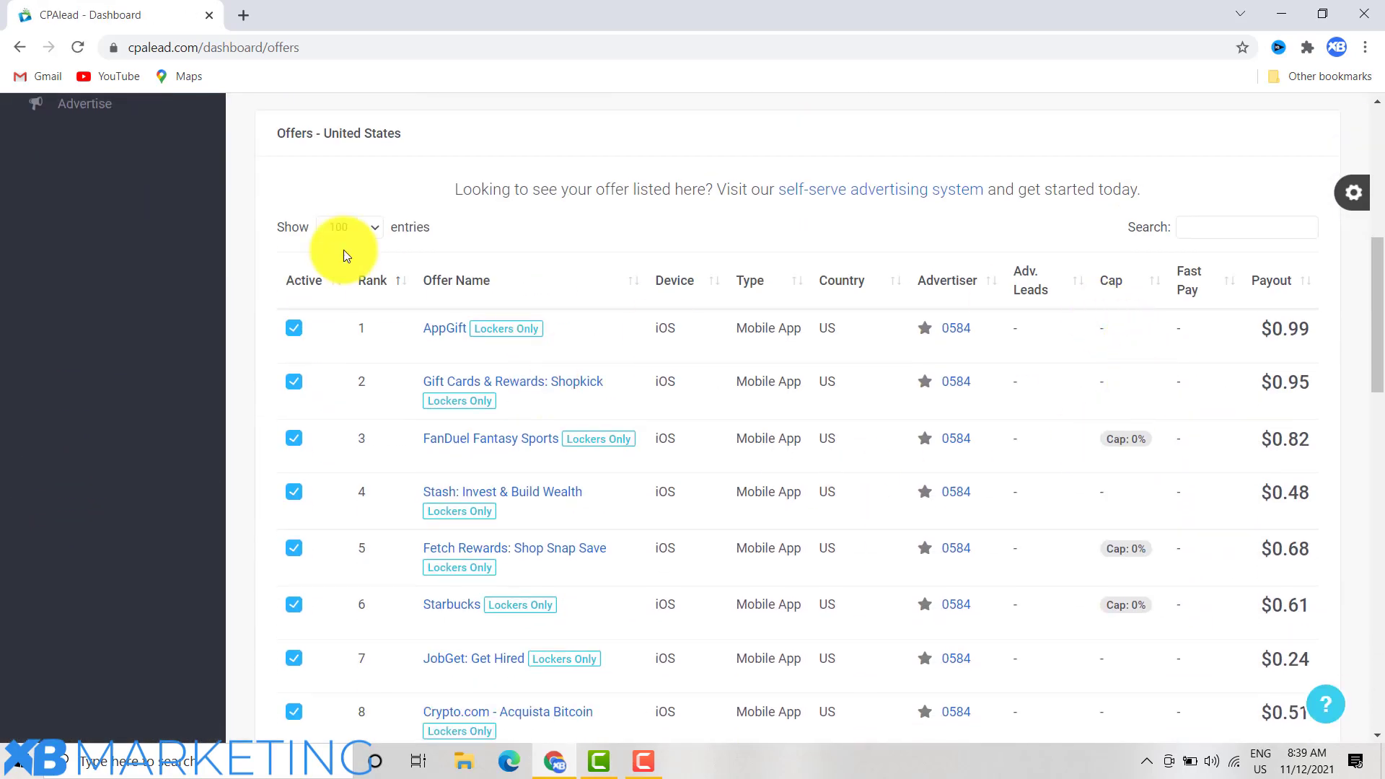
scroll(480, 198, up, 5)
scroll(325, 226, up, 1)
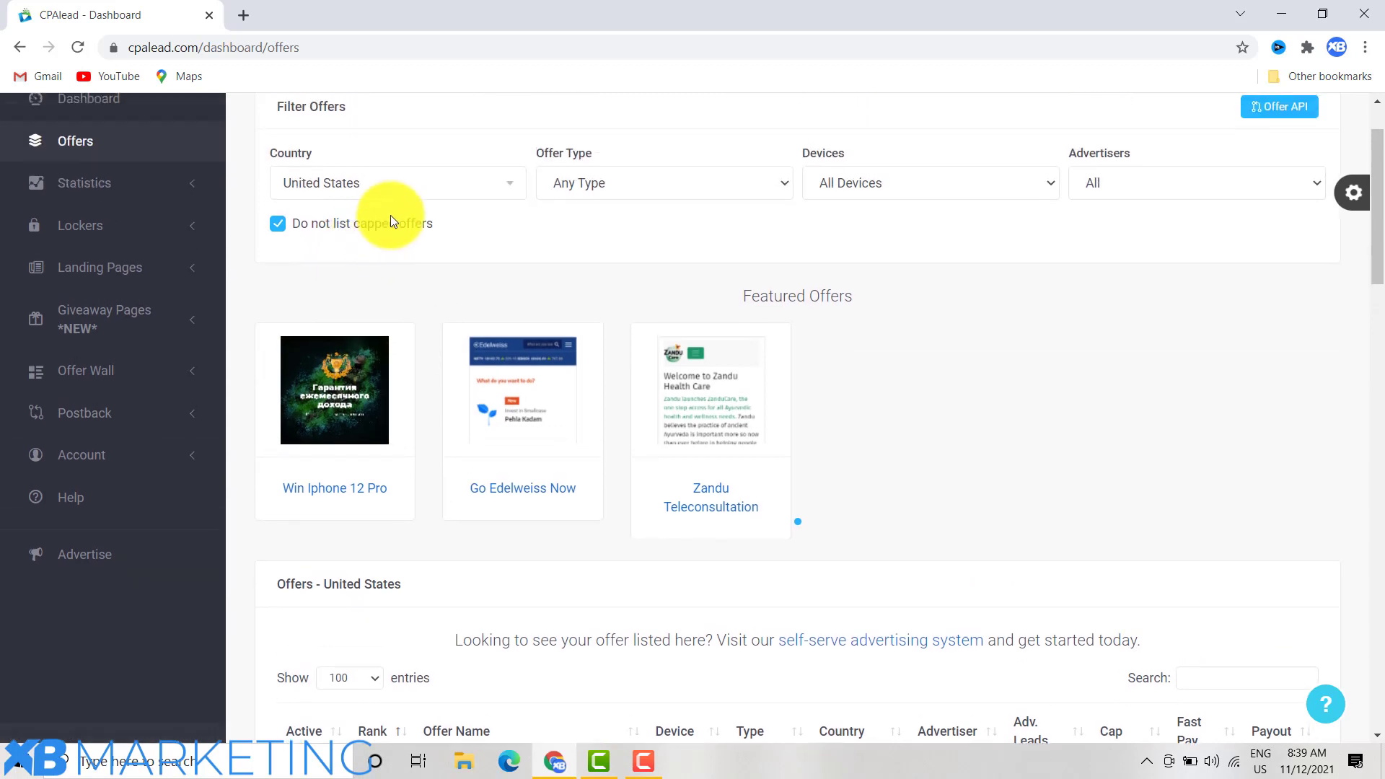
scroll(443, 287, up, 1)
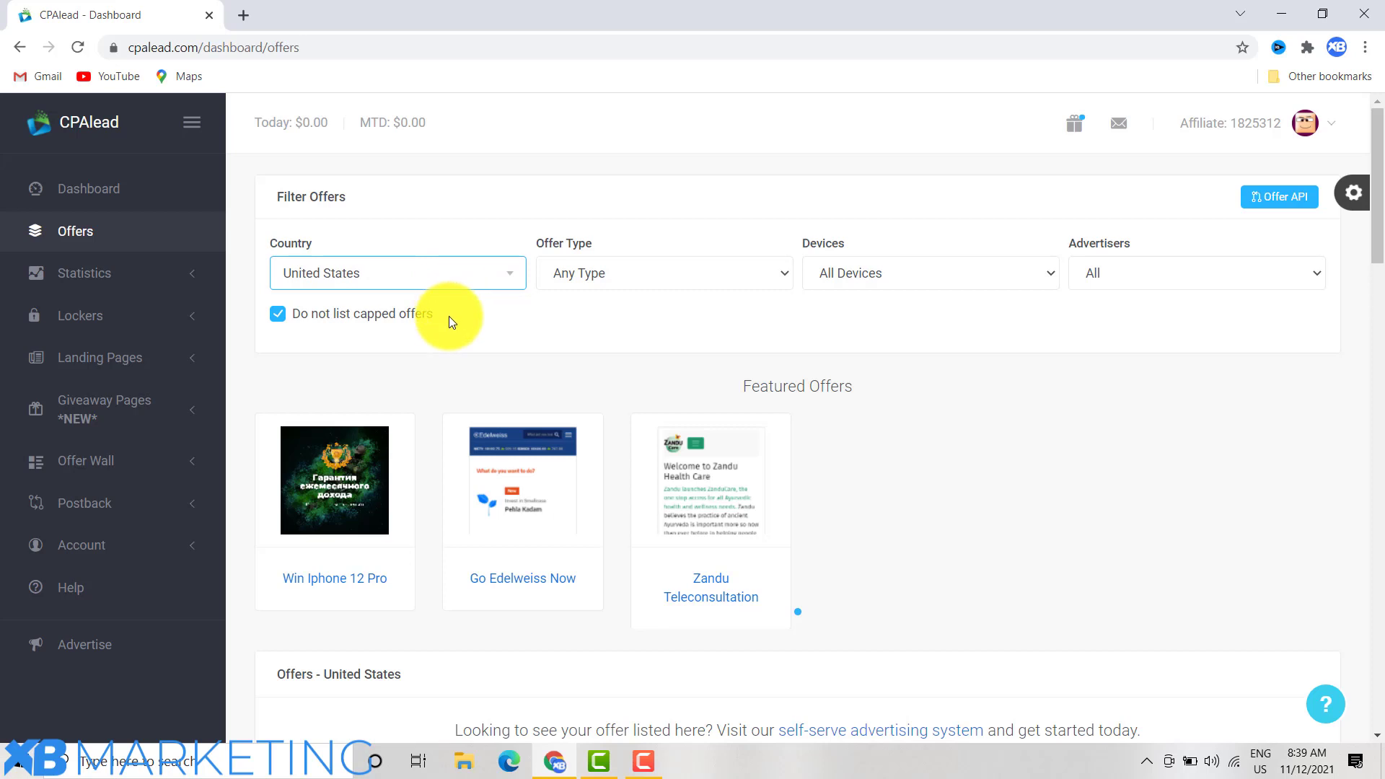
click(448, 276)
scroll(408, 439, down, 5)
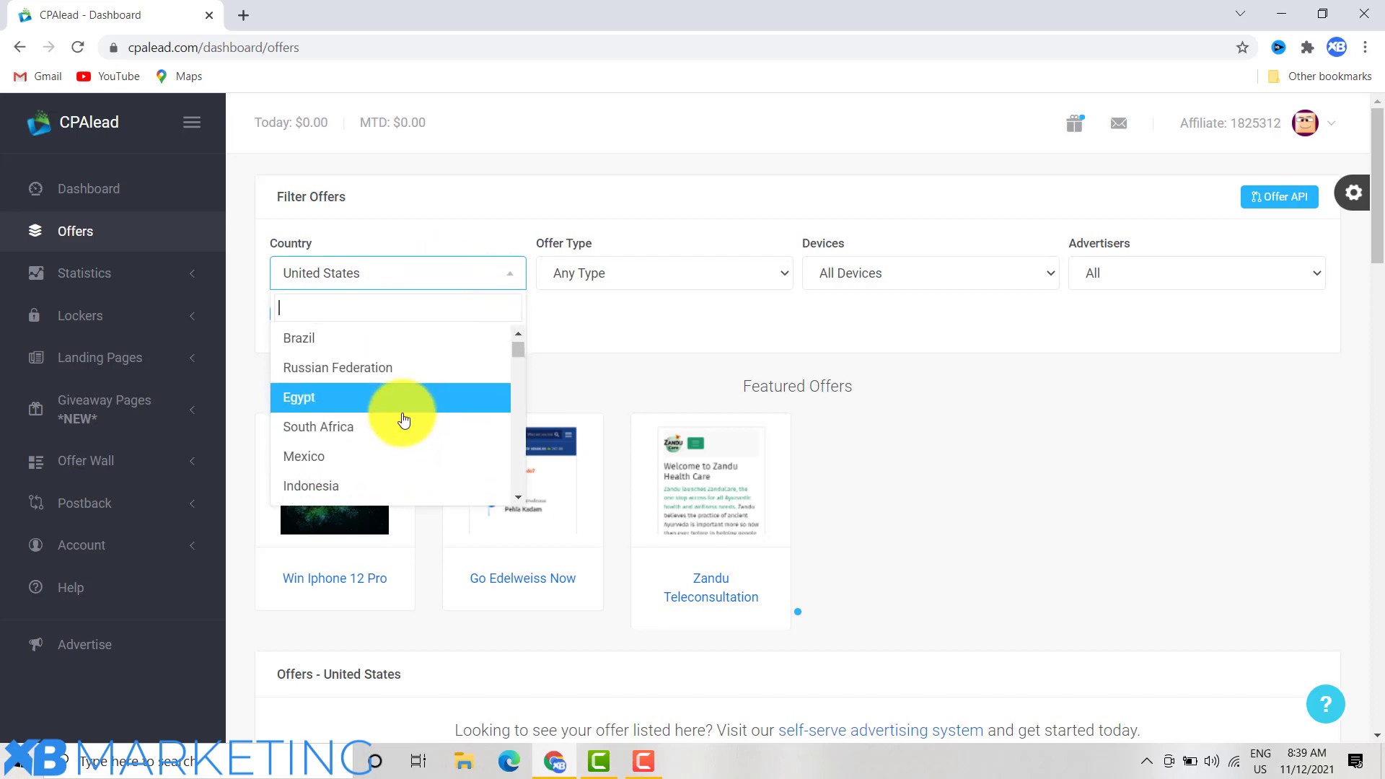
scroll(400, 391, down, 10)
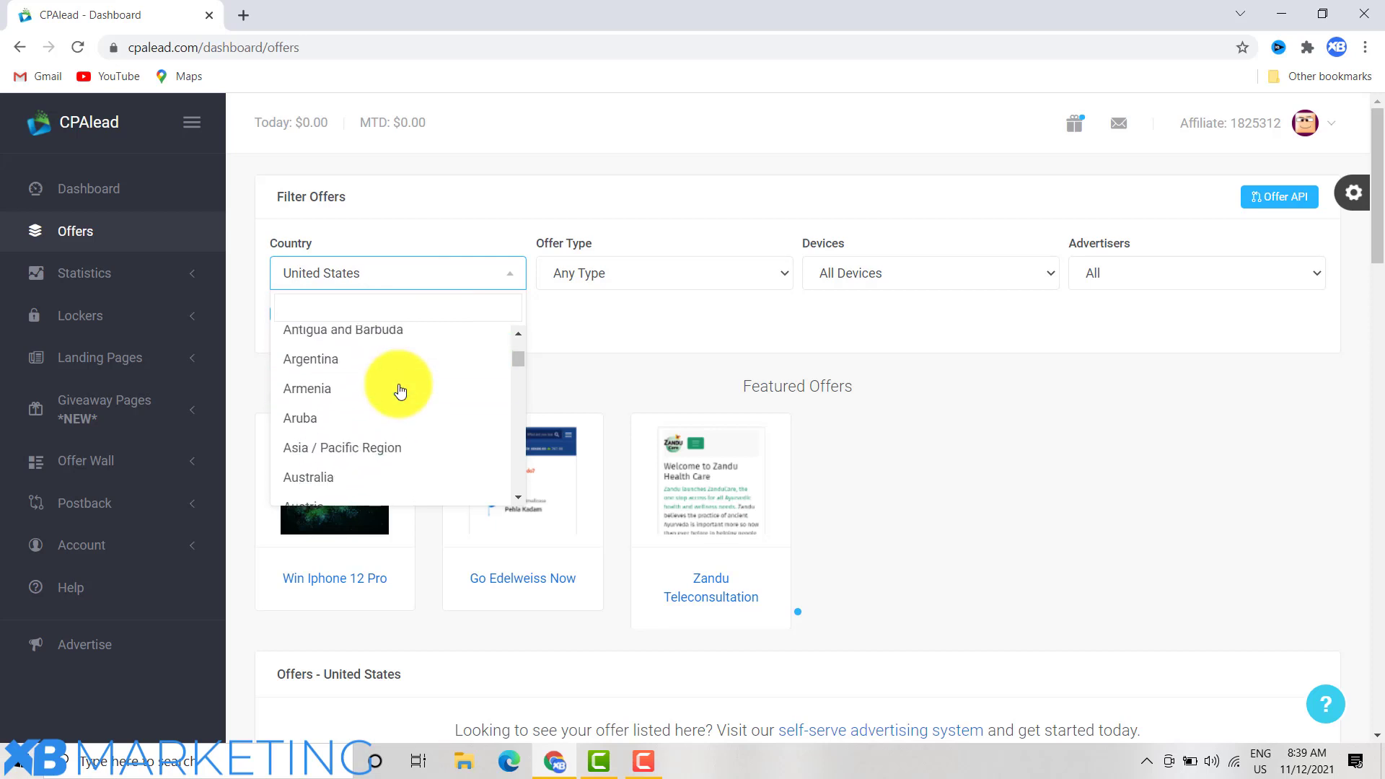
click(541, 415)
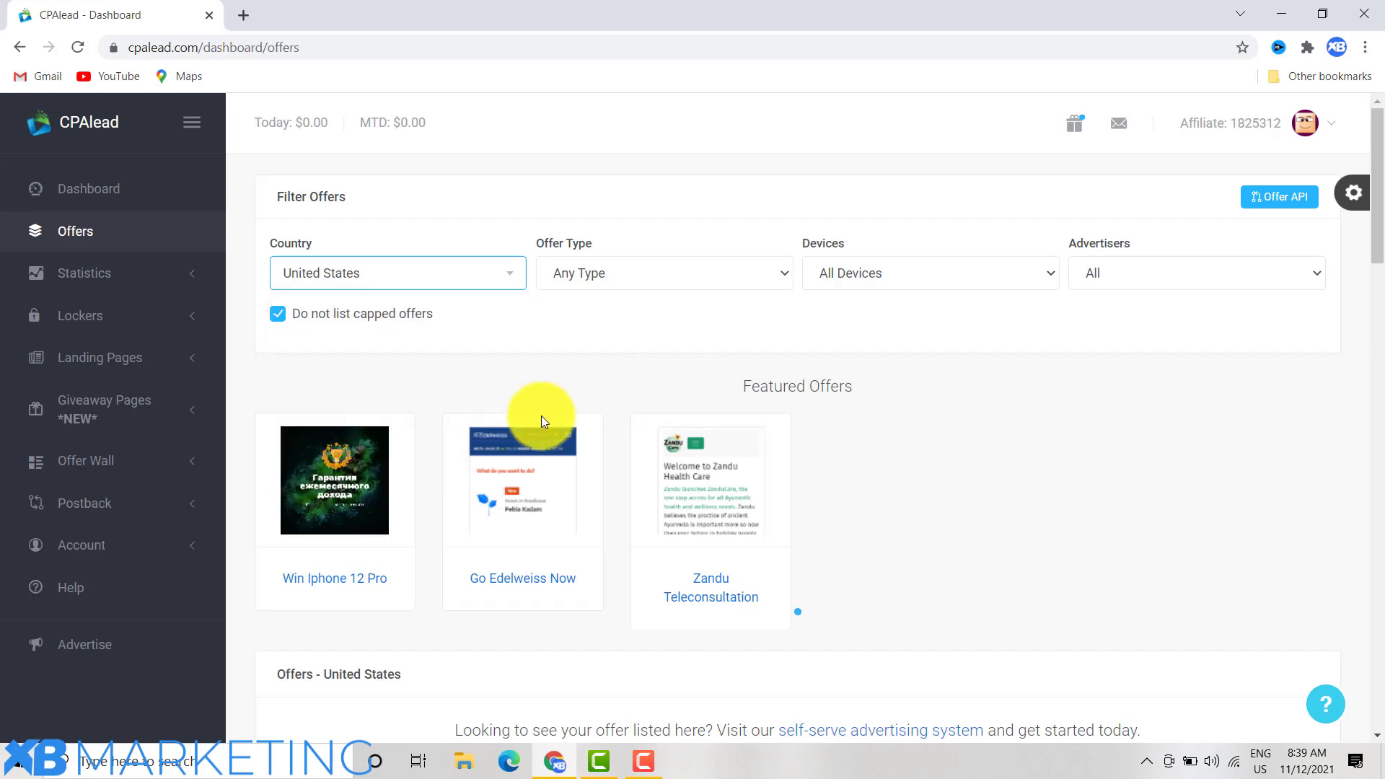
Examine the details of the AppGift offer and the iOS WIN Ipad Pro /Iphone offer in the United States list.
scroll(371, 361, down, 8)
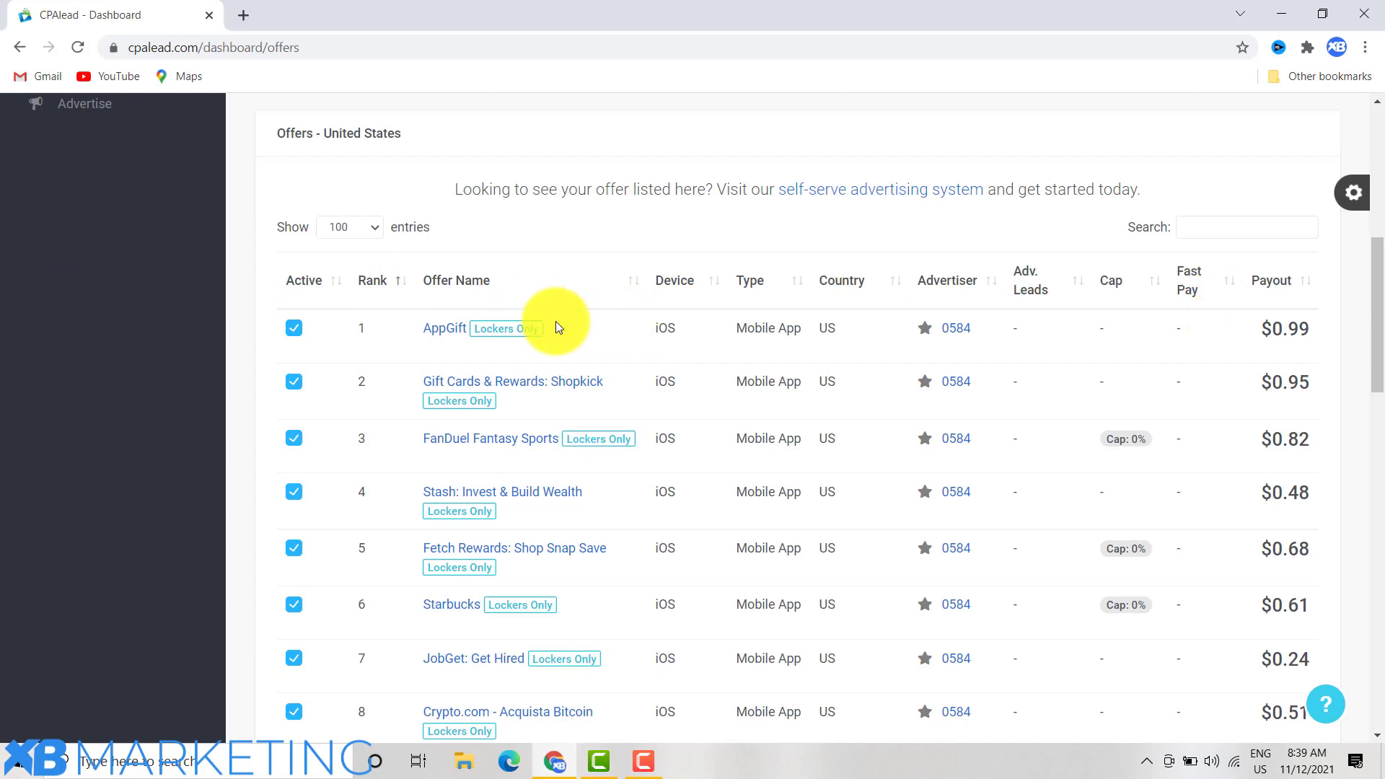
click(441, 345)
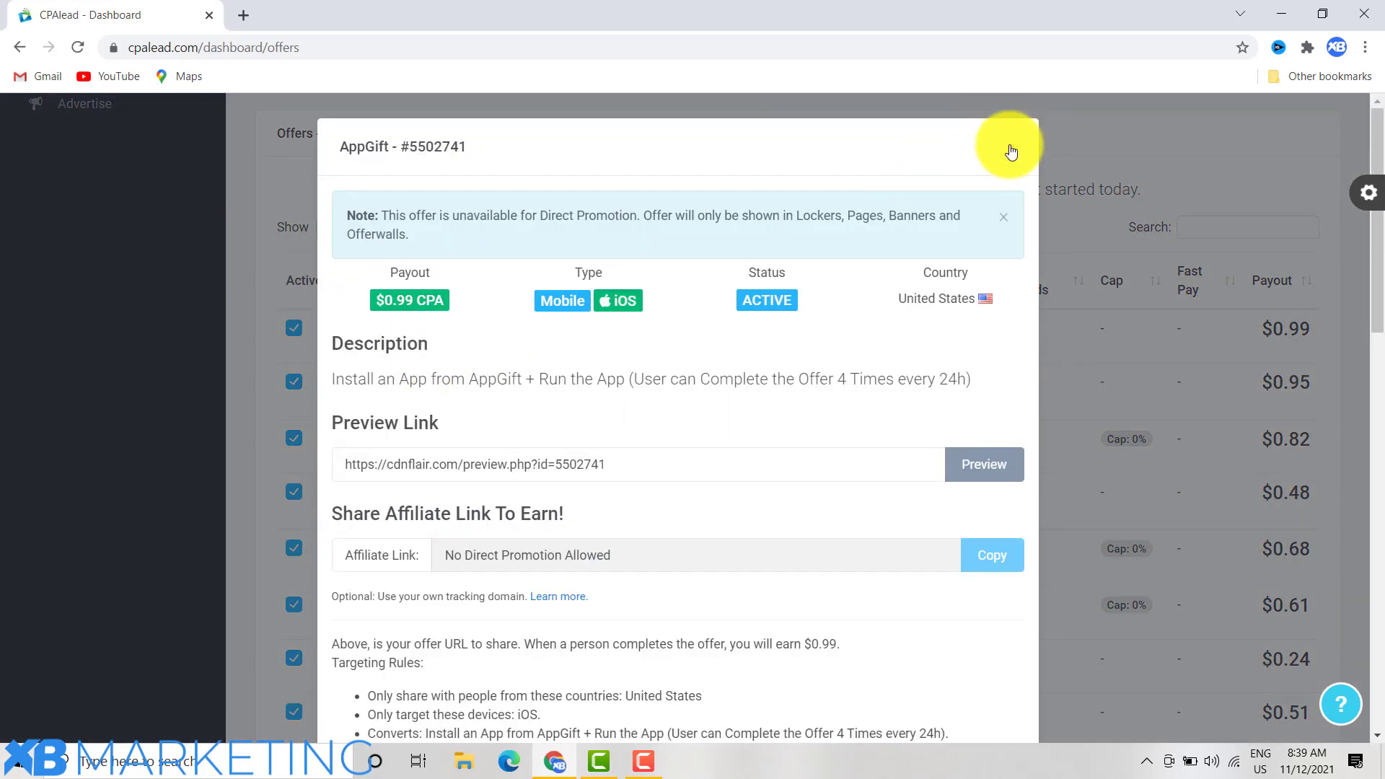
click(1011, 150)
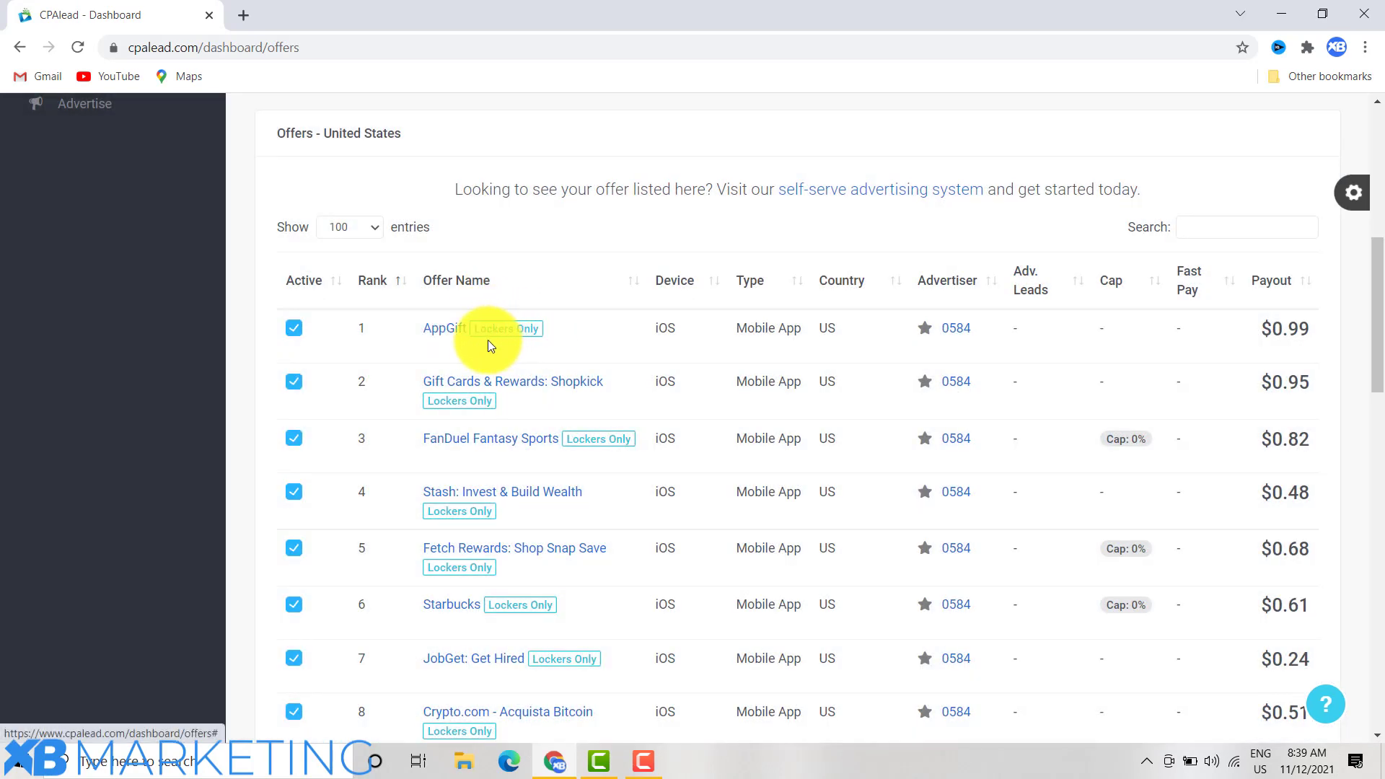
click(446, 332)
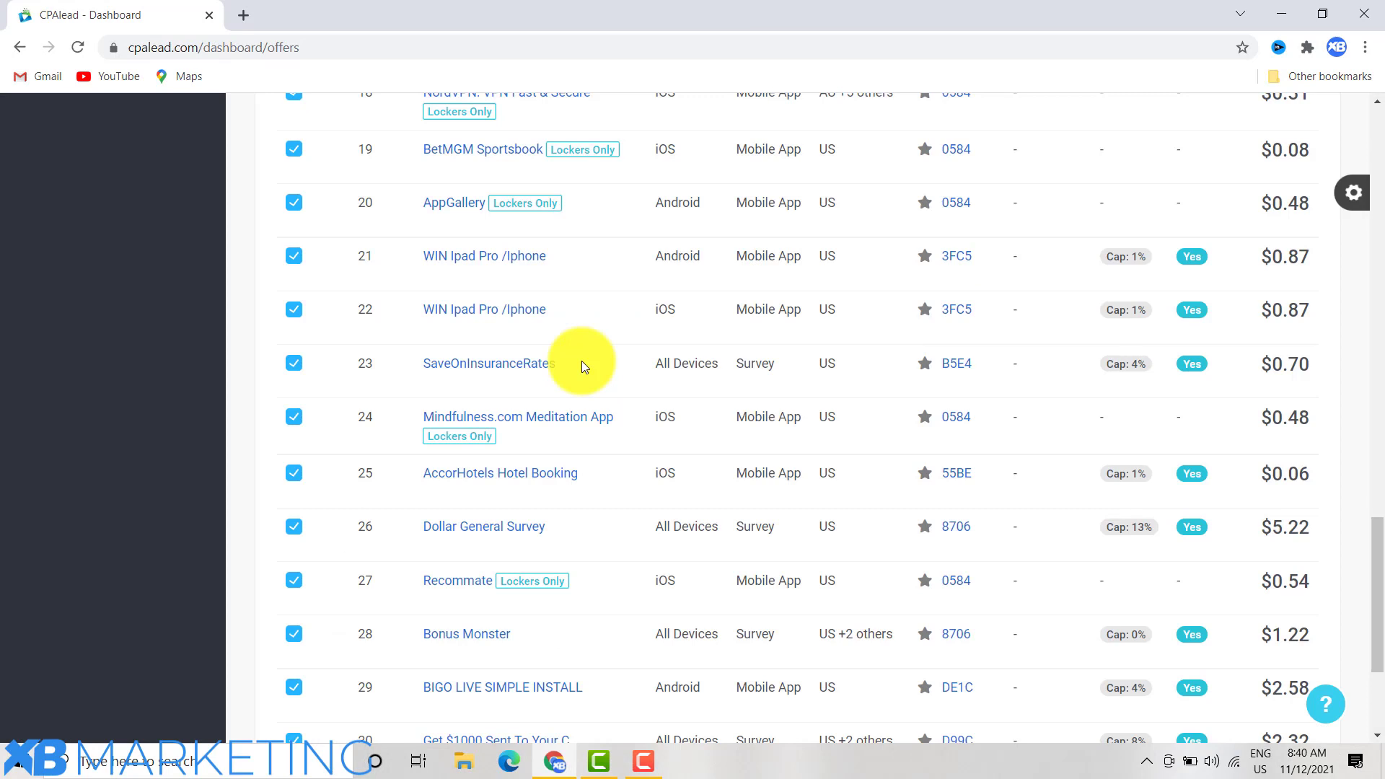
click(494, 316)
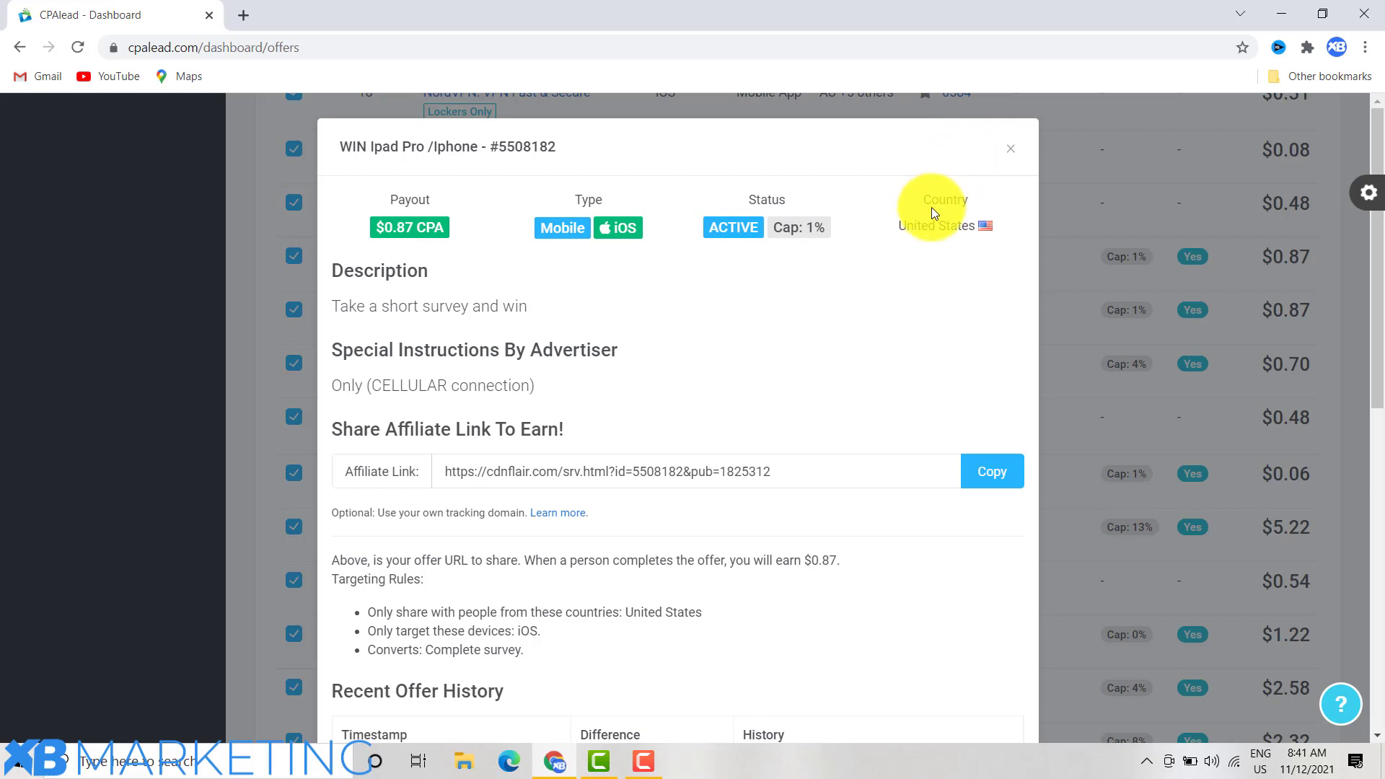
click(154, 292)
Open the landing page creation screen for a new File & Link Locker.
scroll(510, 324, up, 7)
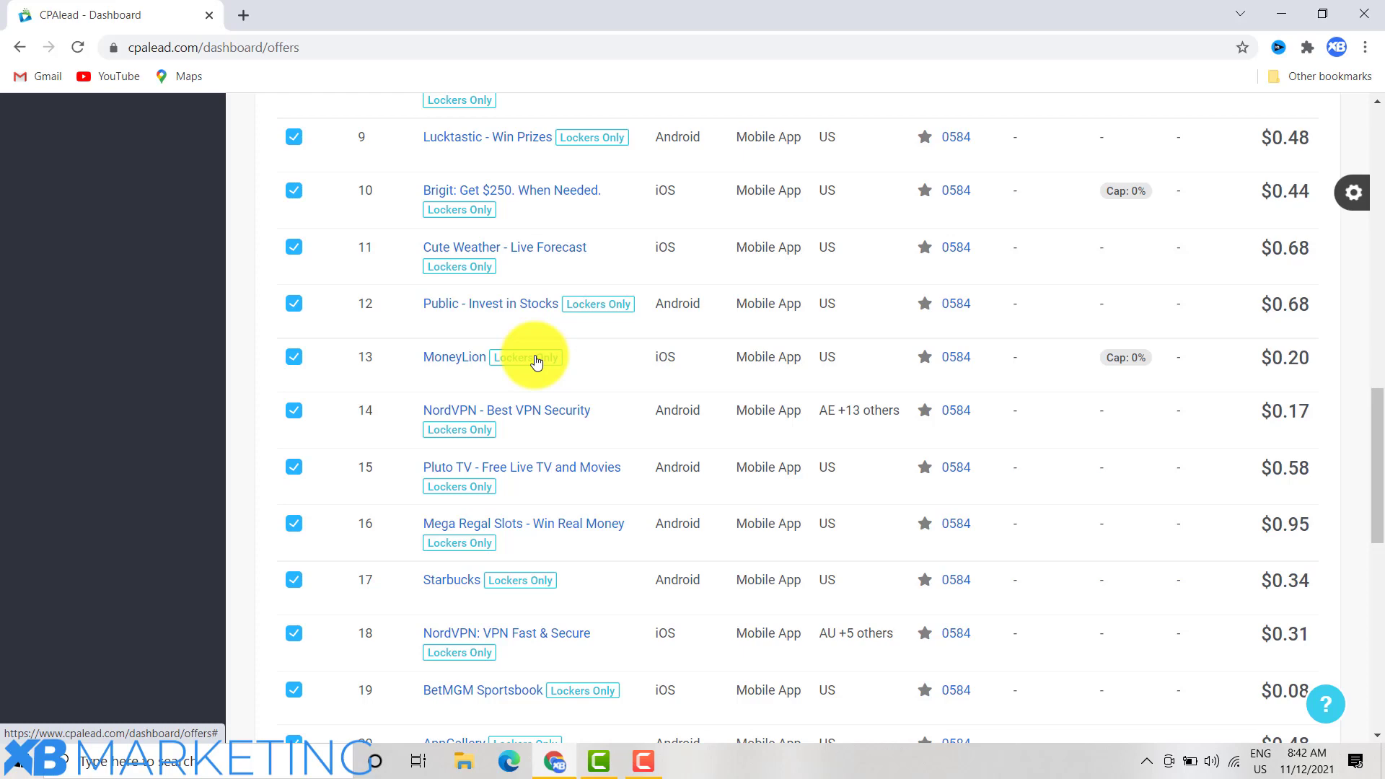
scroll(536, 360, up, 15)
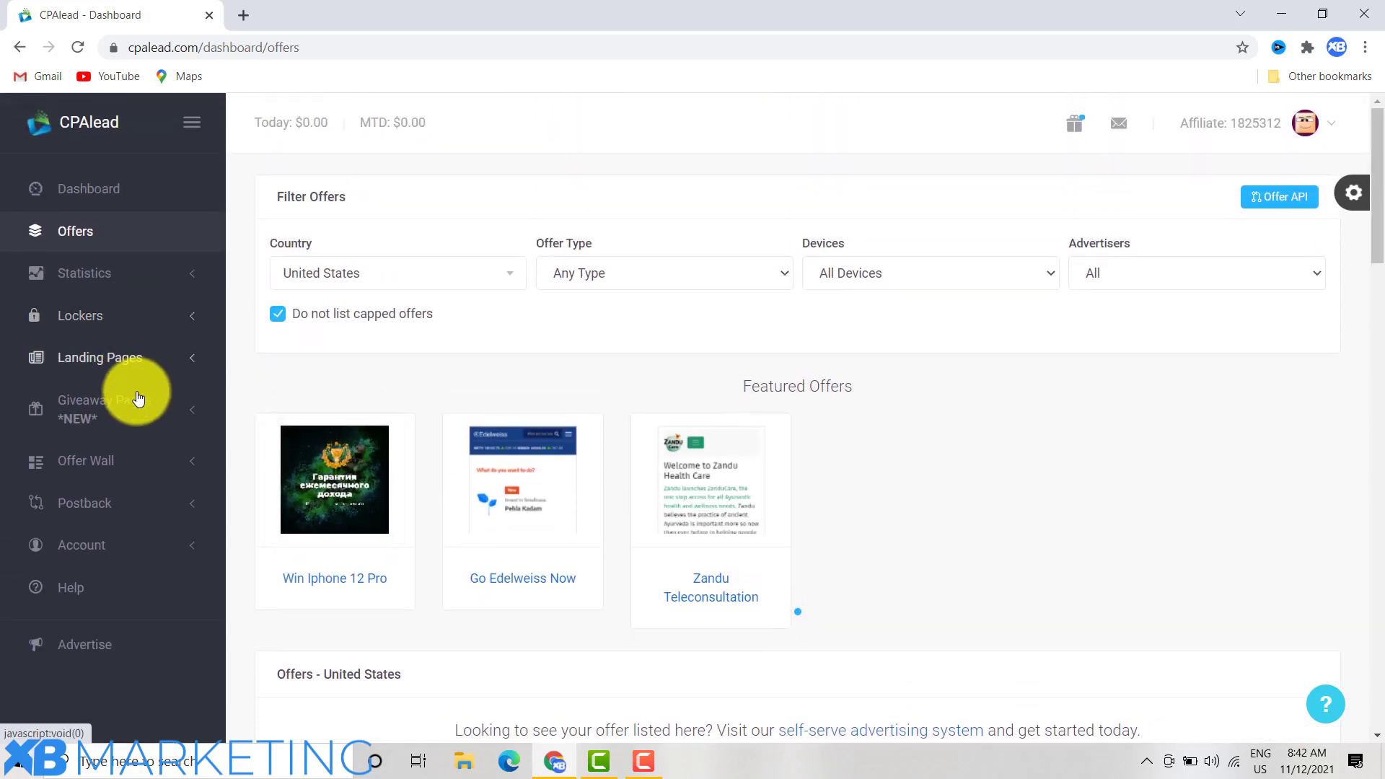
click(81, 316)
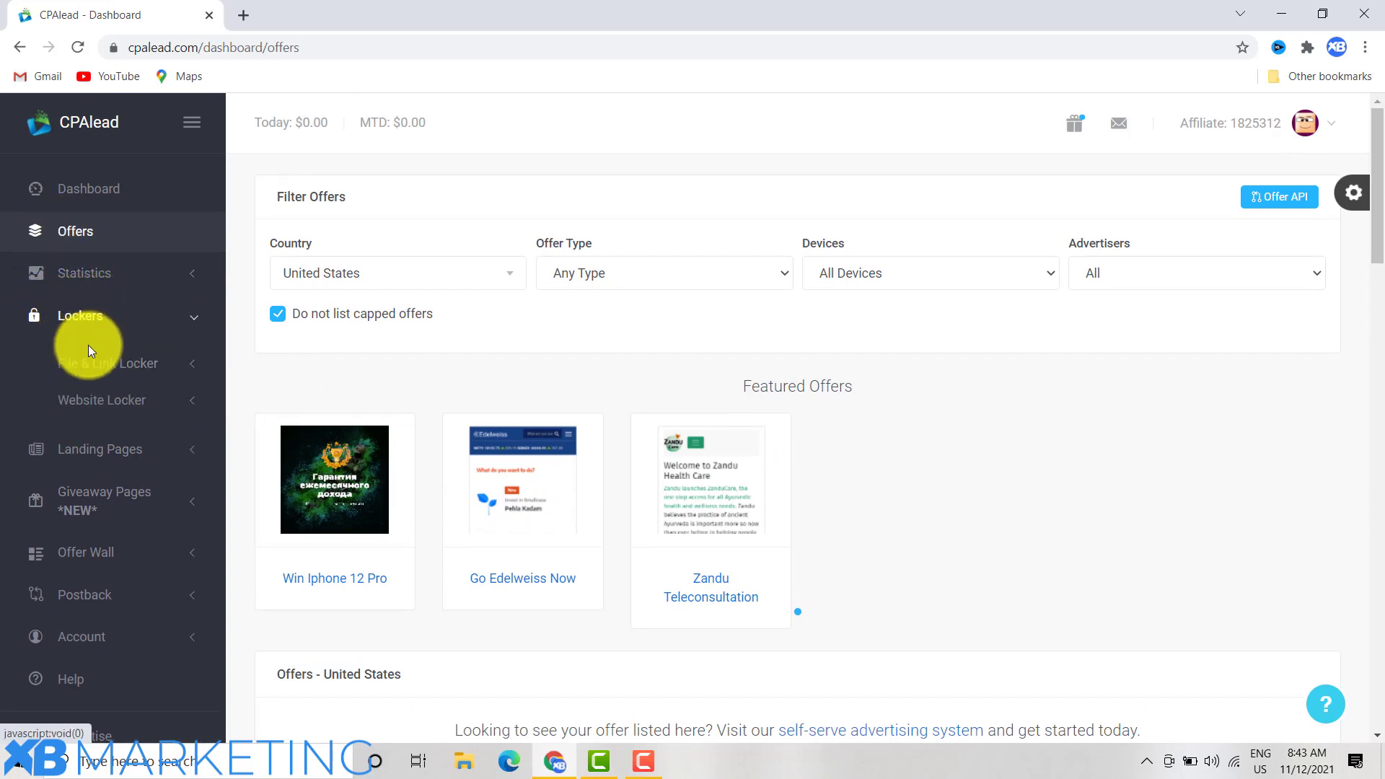
click(98, 364)
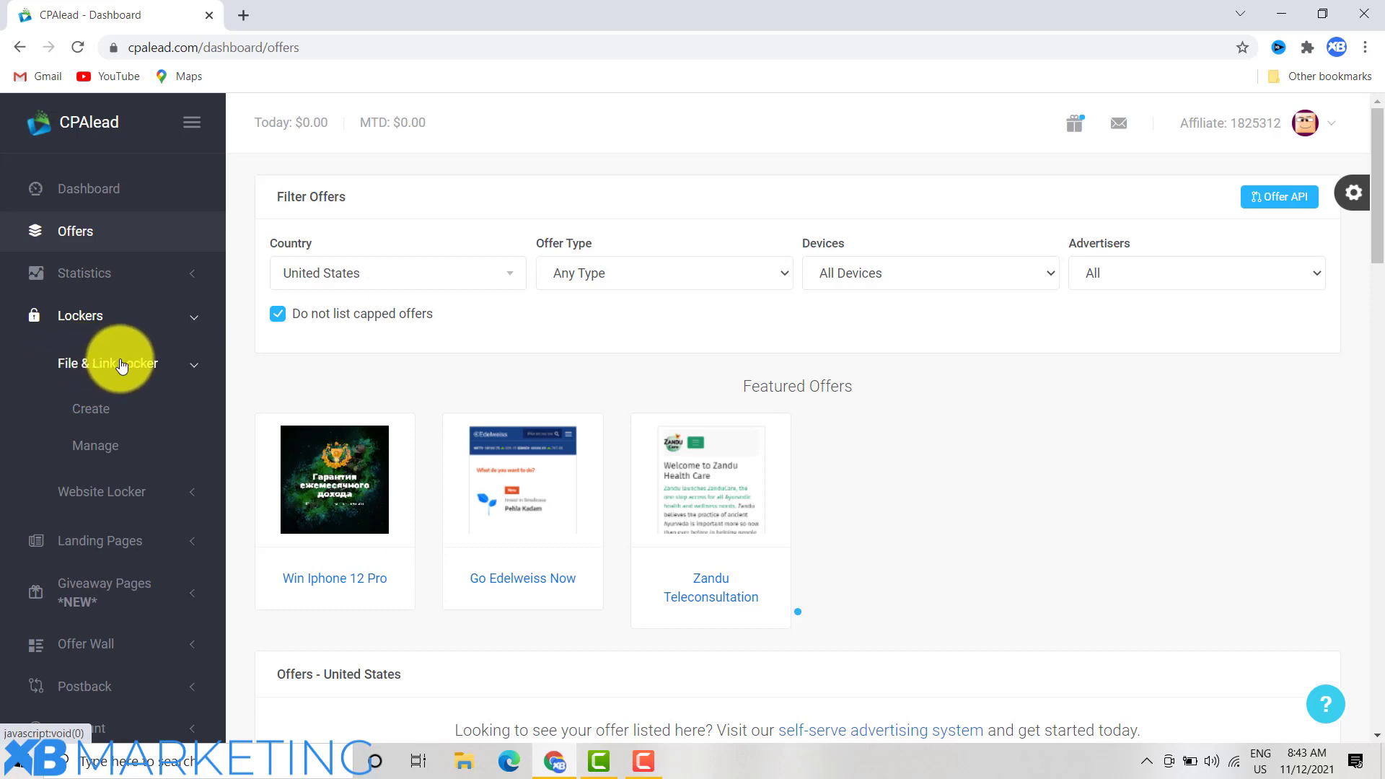
click(101, 363)
click(85, 363)
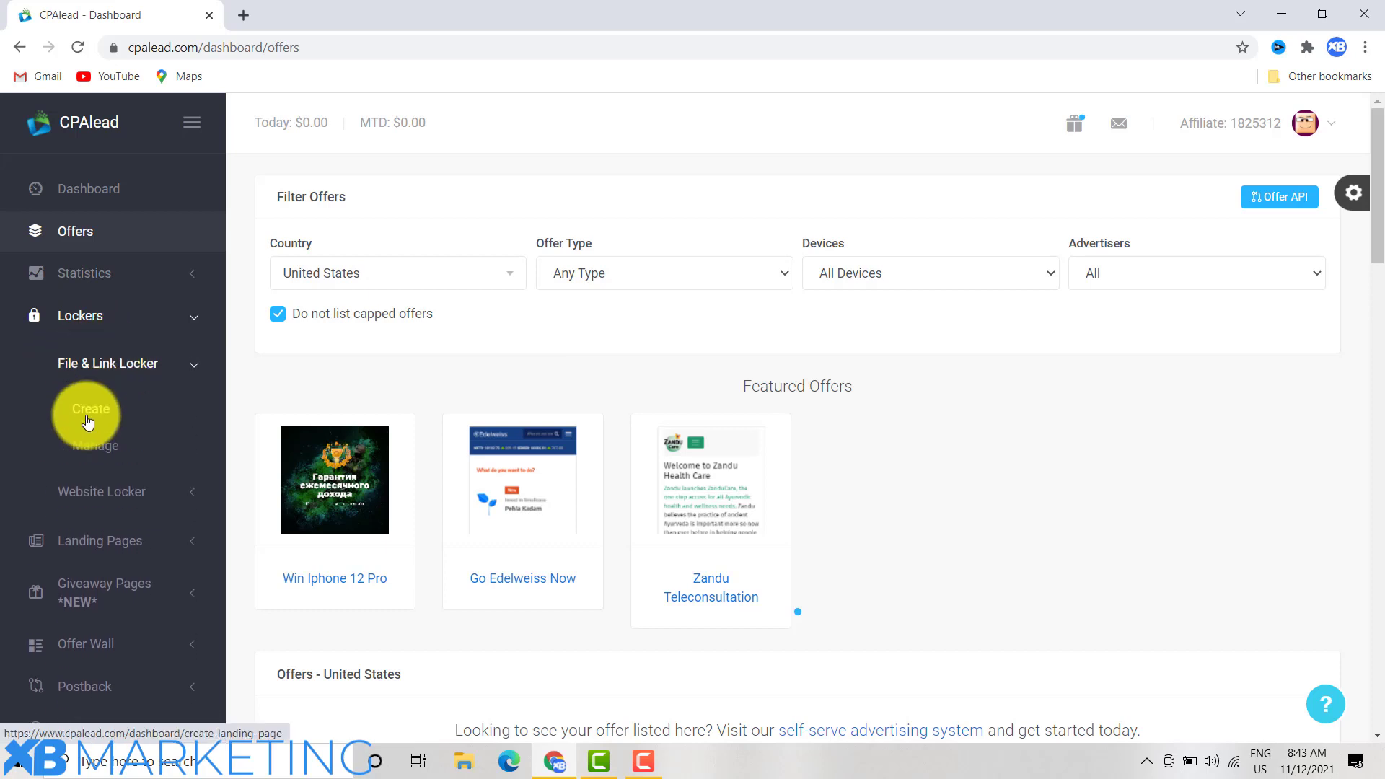
click(85, 412)
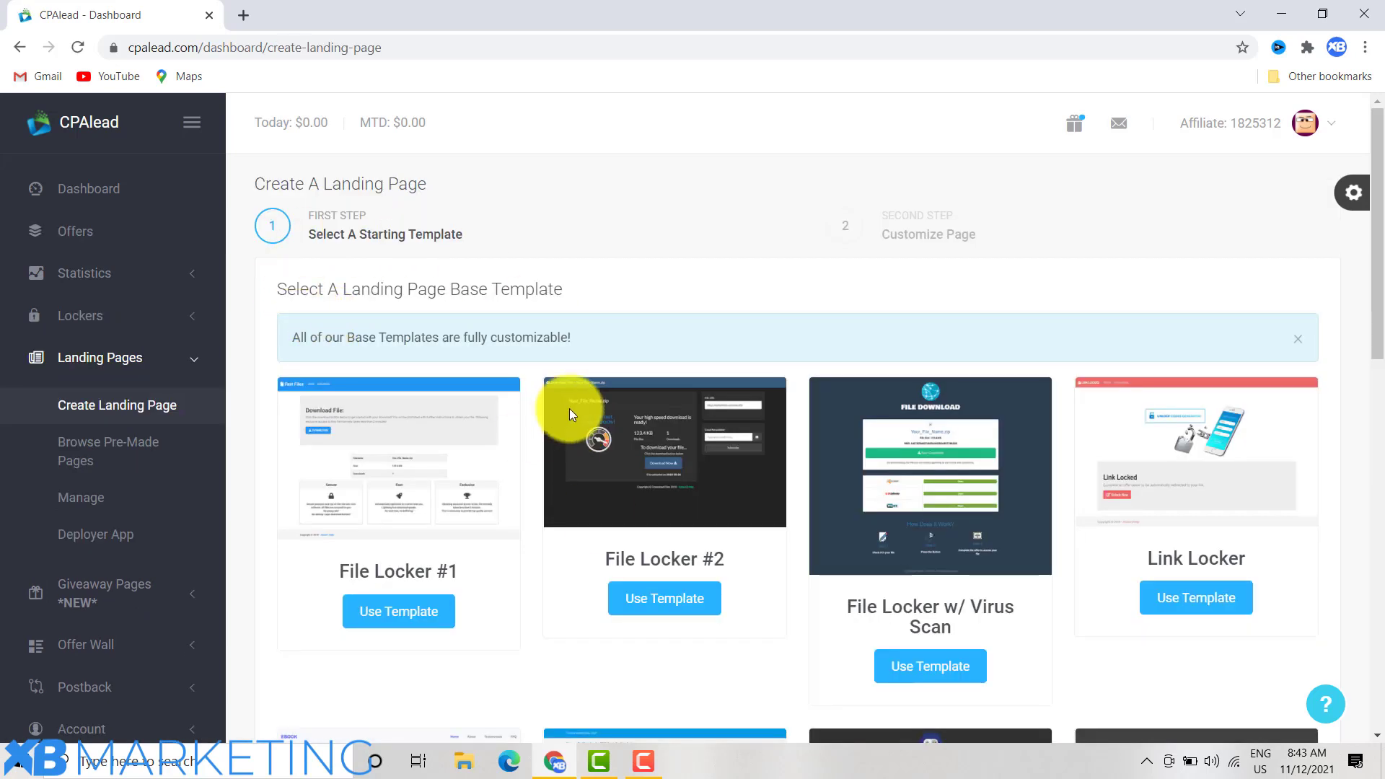
Look through the landing page base templates and use the Movie Player template.
scroll(638, 368, down, 2)
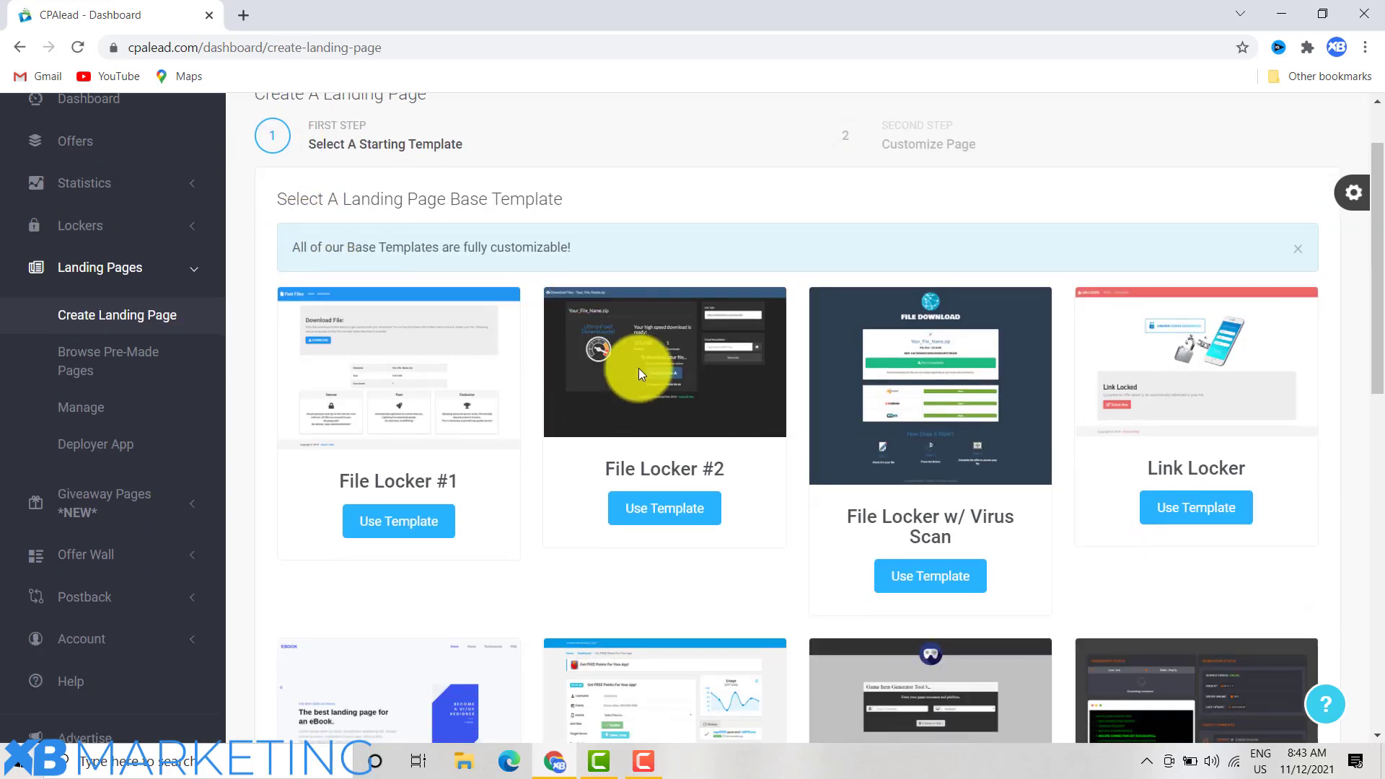
scroll(443, 297, up, 2)
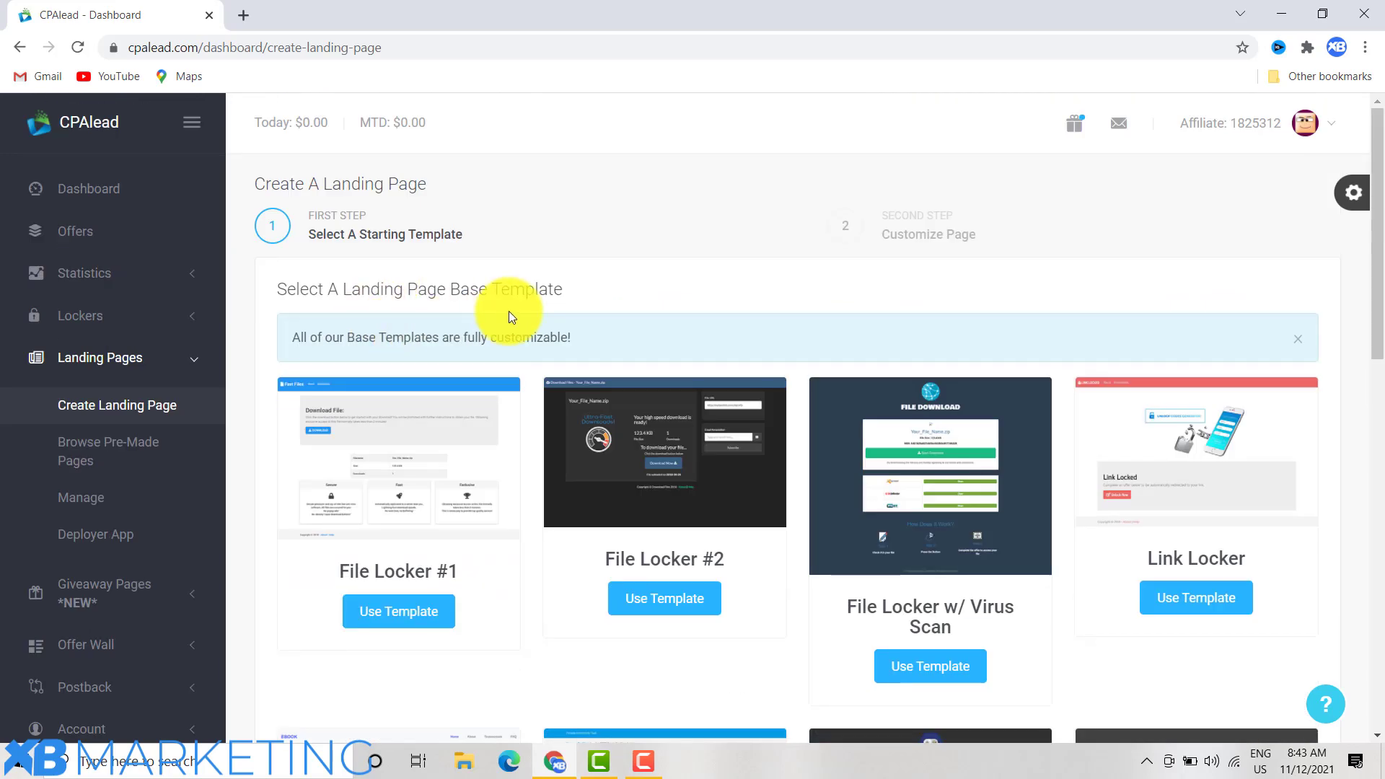
scroll(509, 311, down, 10)
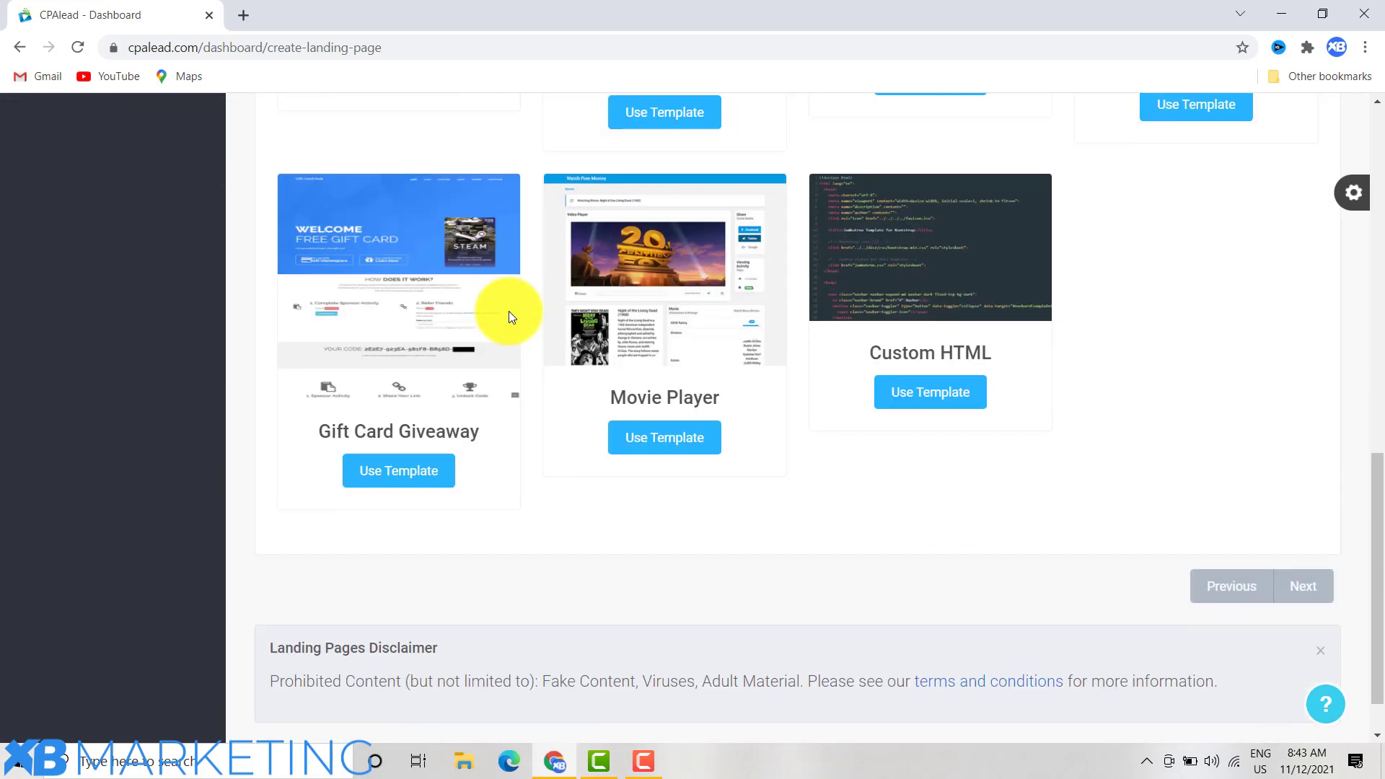
click(658, 433)
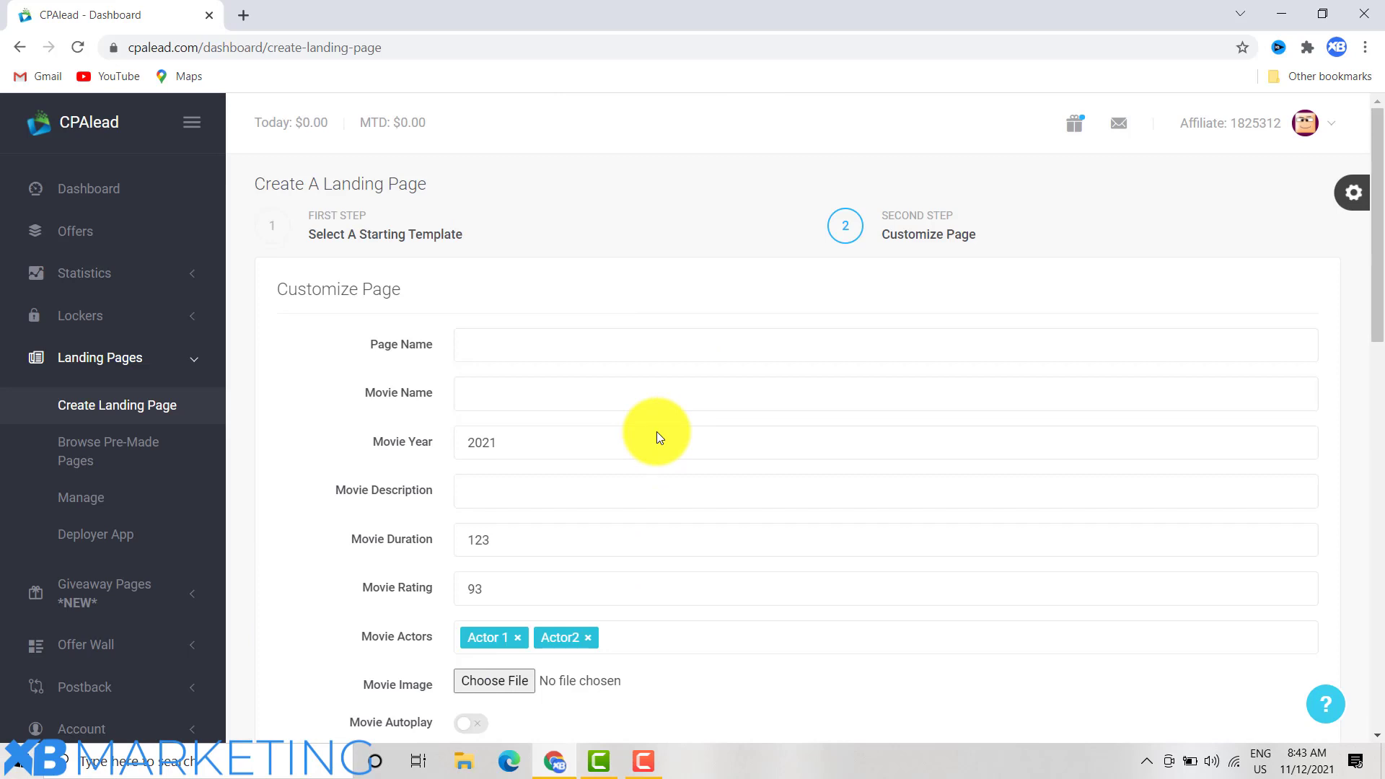
Review the page customization fields and enter Squid Game as both the page name and the movie name.
scroll(657, 431, down, 3)
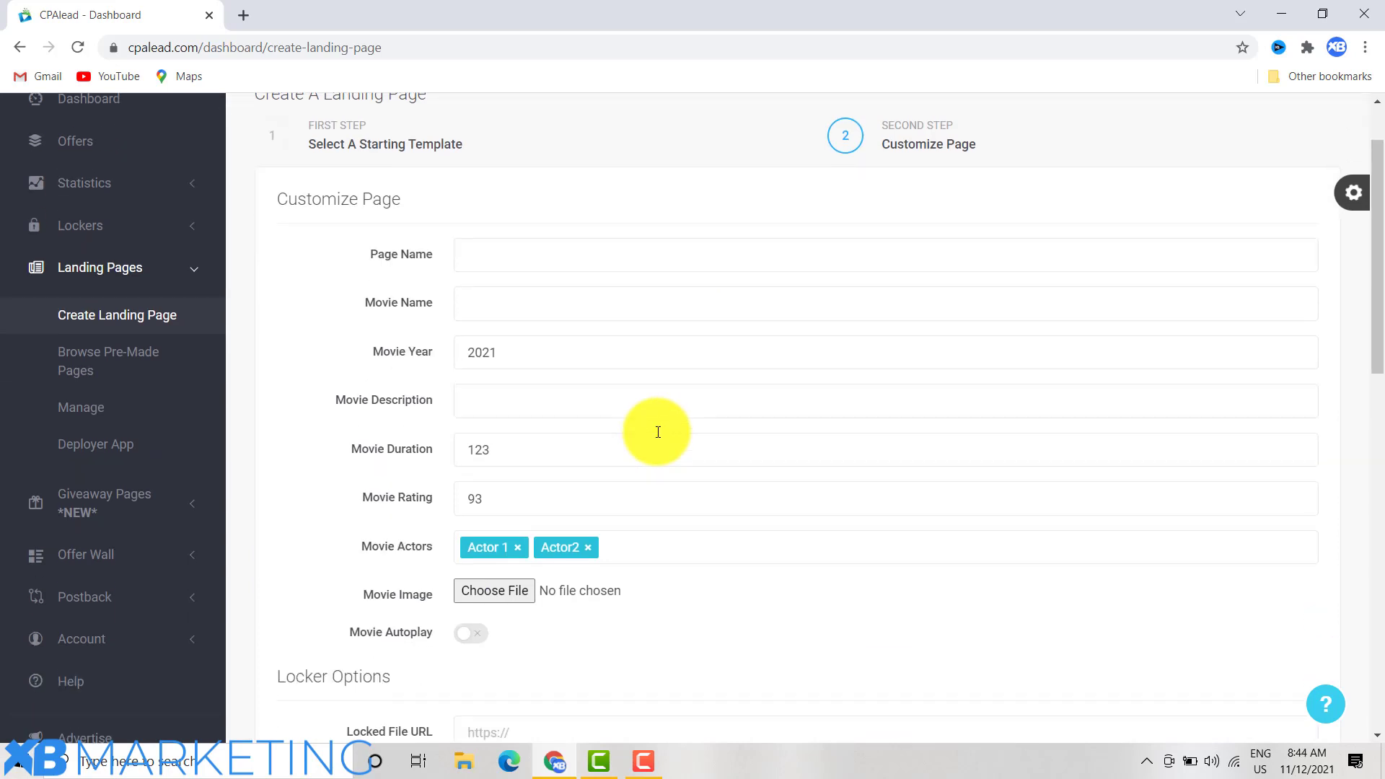
scroll(656, 431, down, 5)
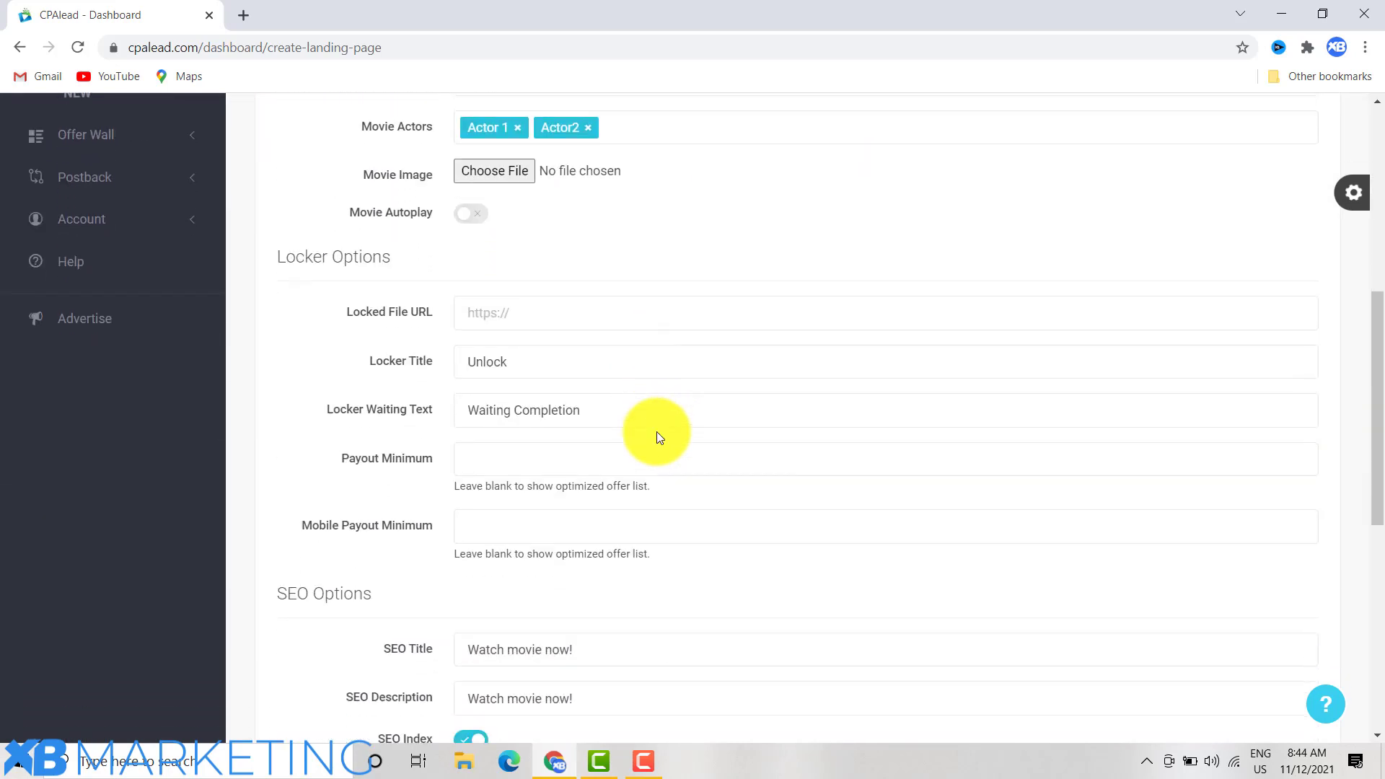
scroll(658, 432, down, 5)
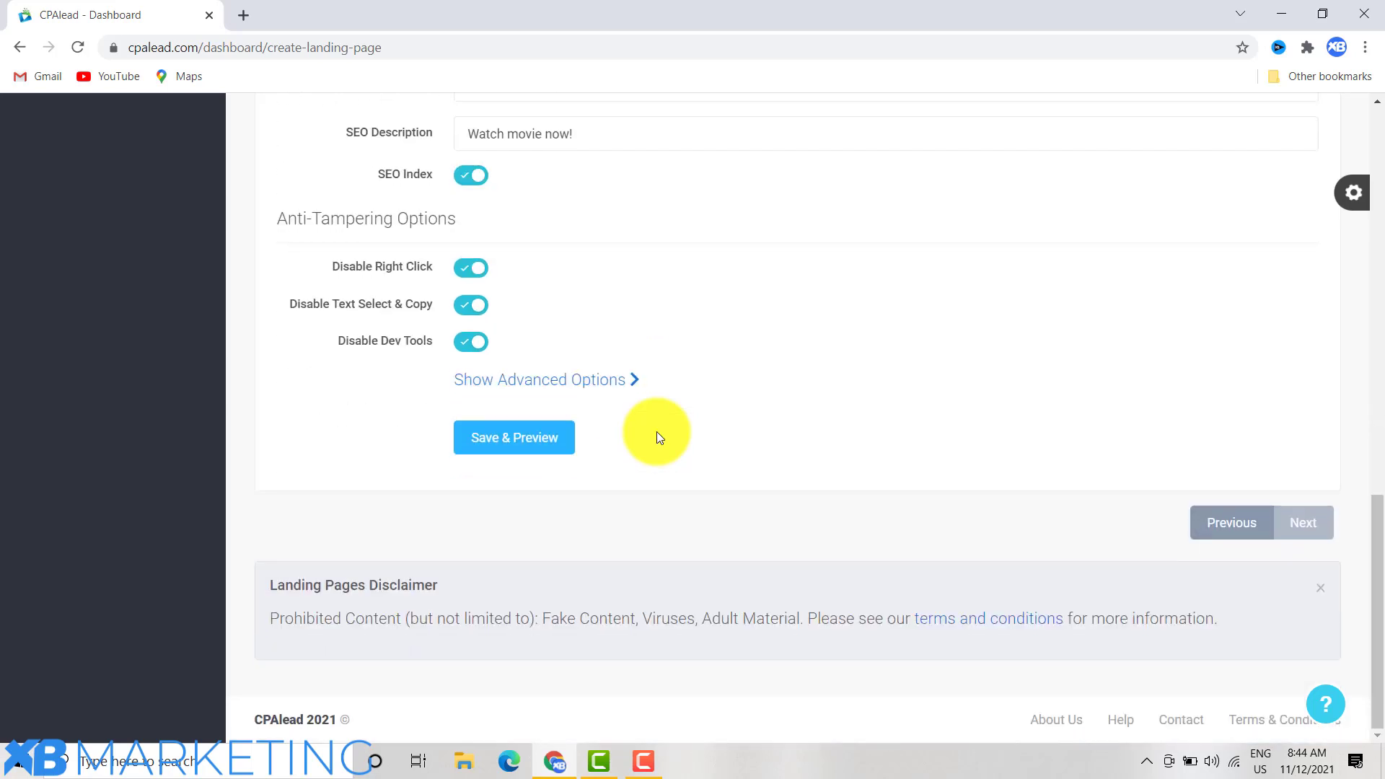
scroll(657, 431, up, 10)
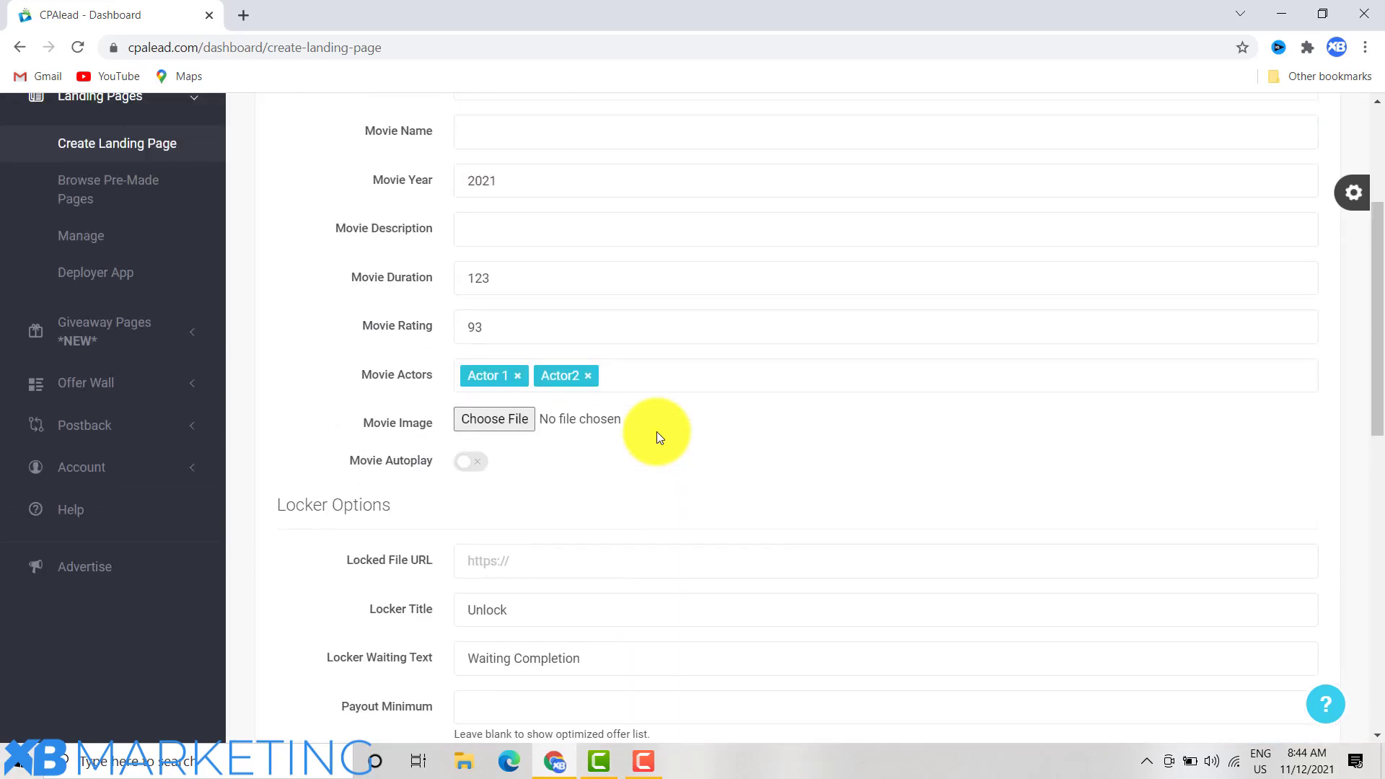
scroll(656, 435, up, 3)
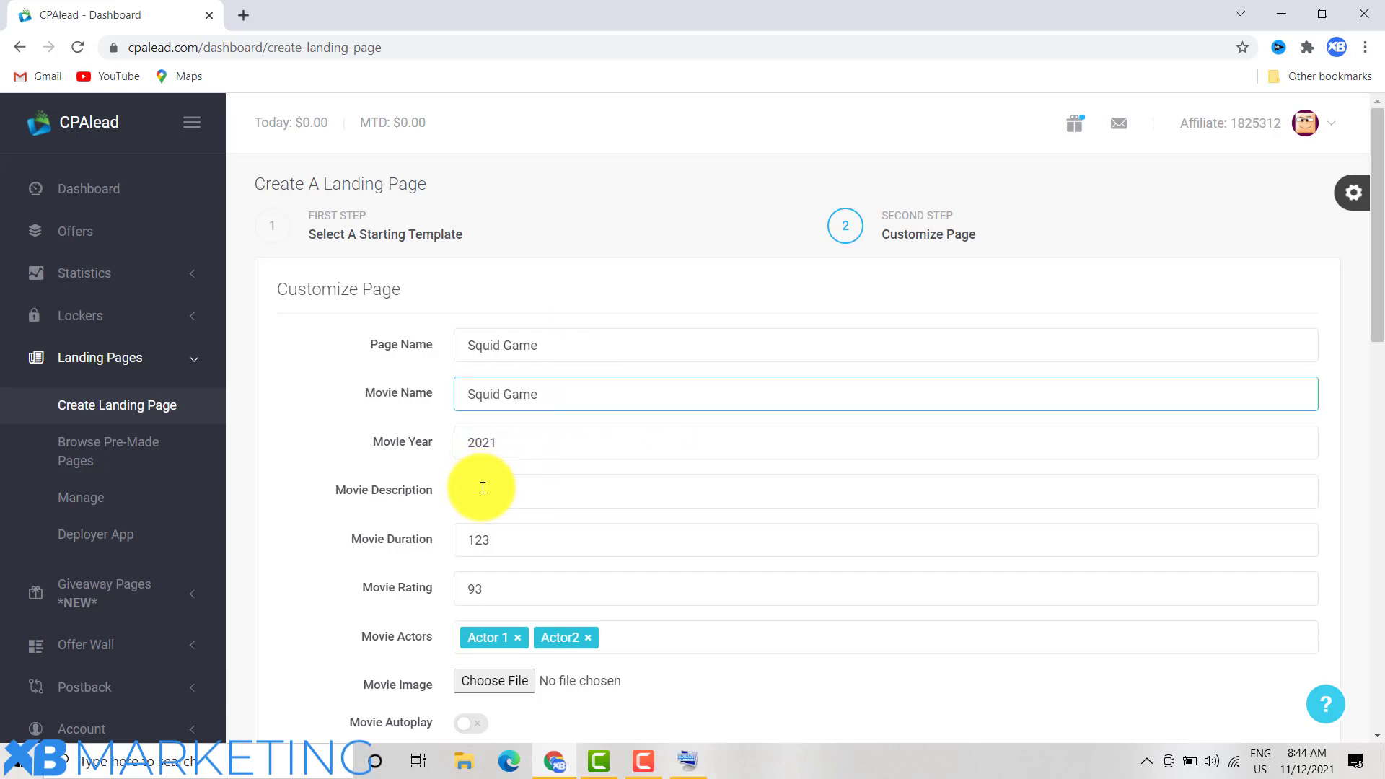
Search Google for "squid game idbm" and open the IMDb page of the Red Light, Green Light episode.
click(505, 467)
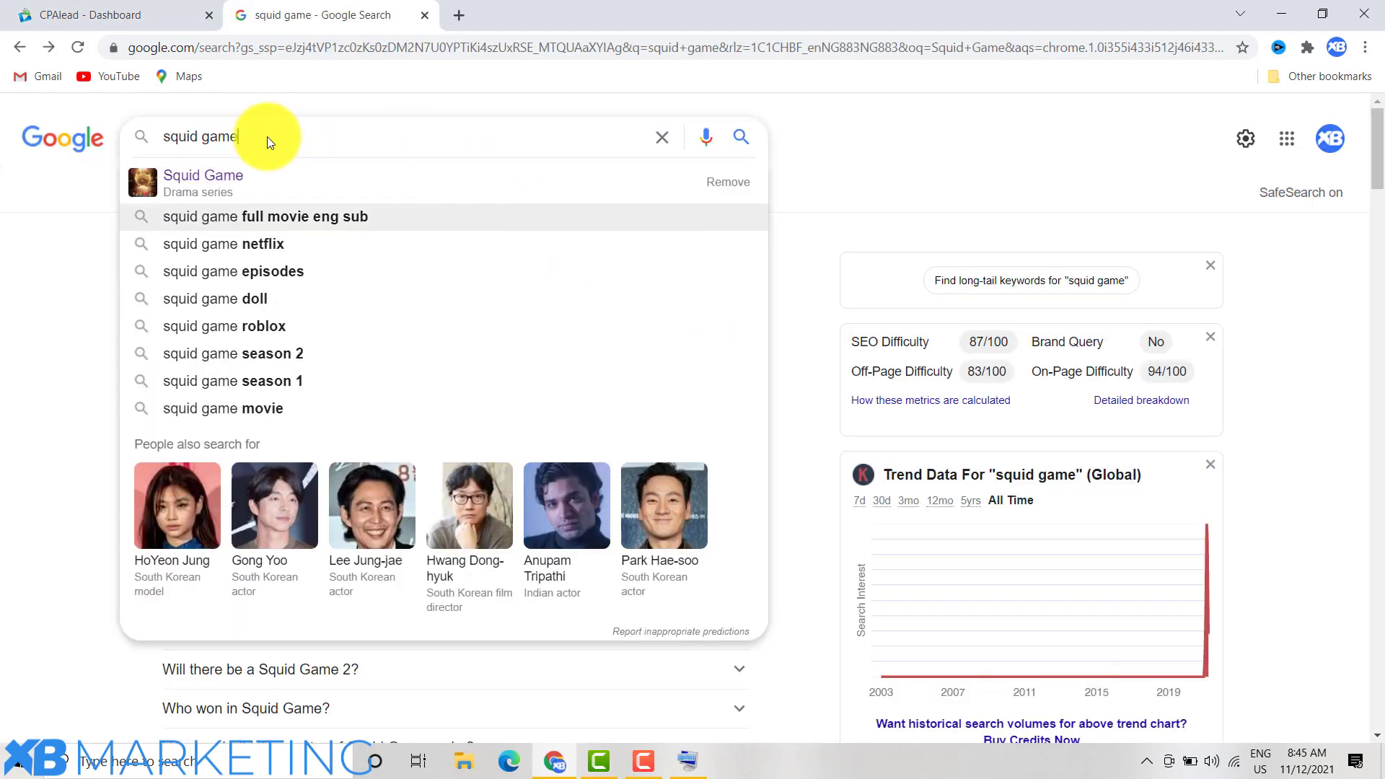
text(idbm)
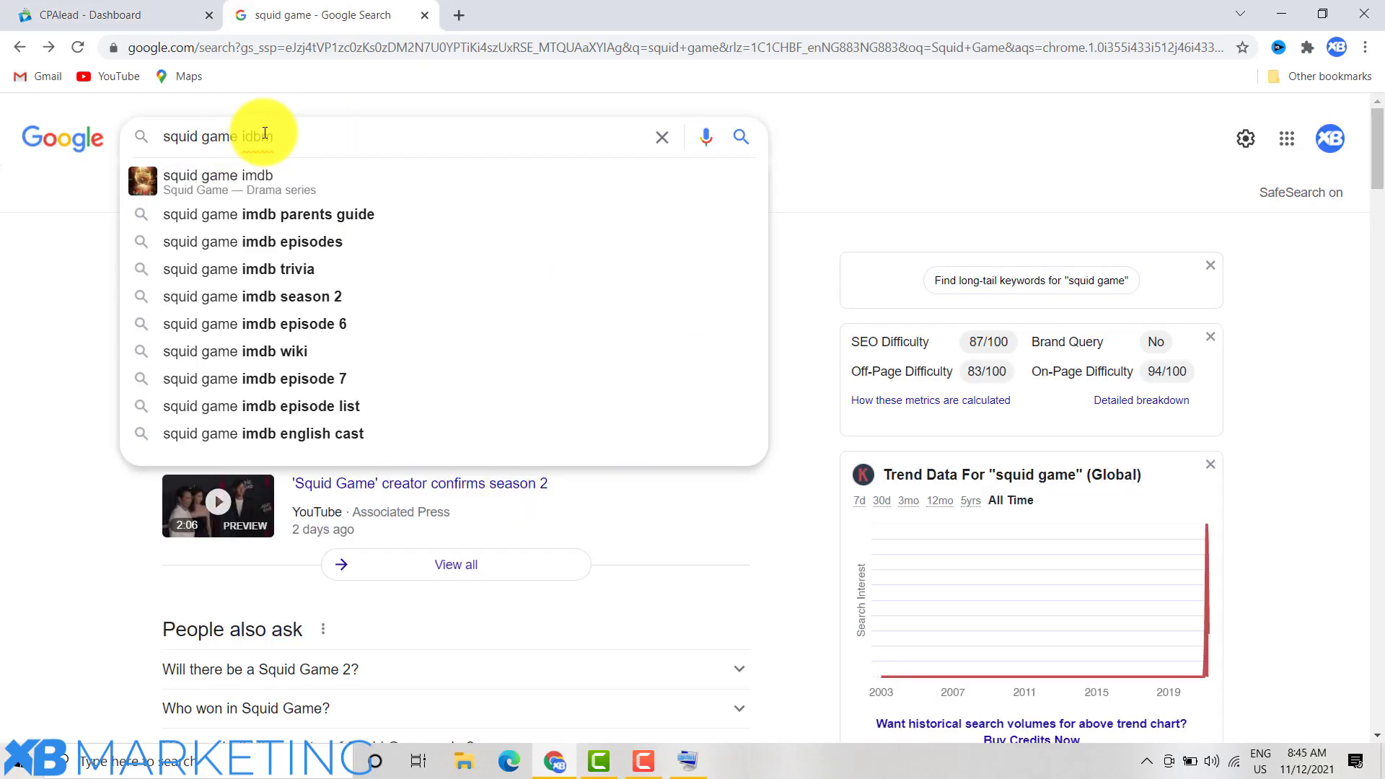
key(Return)
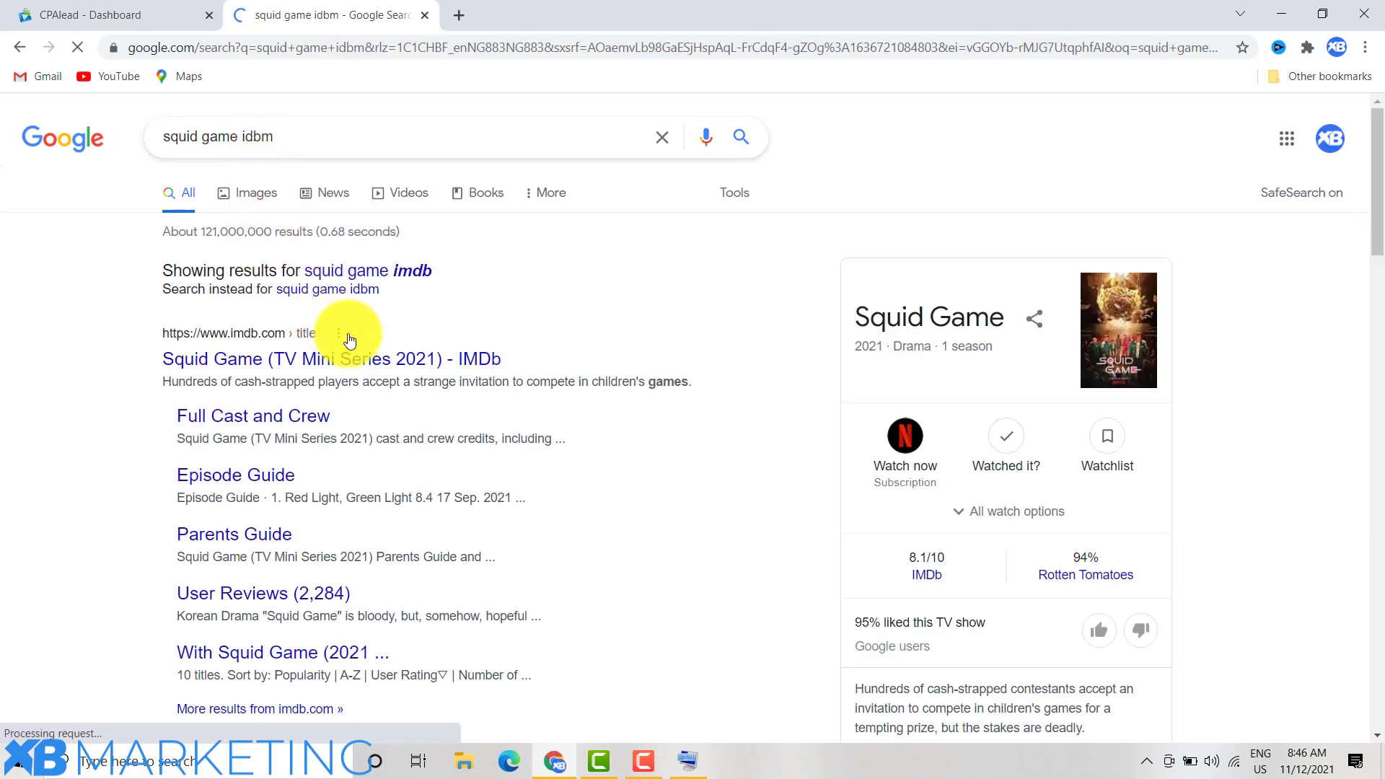
scroll(466, 404, down, 5)
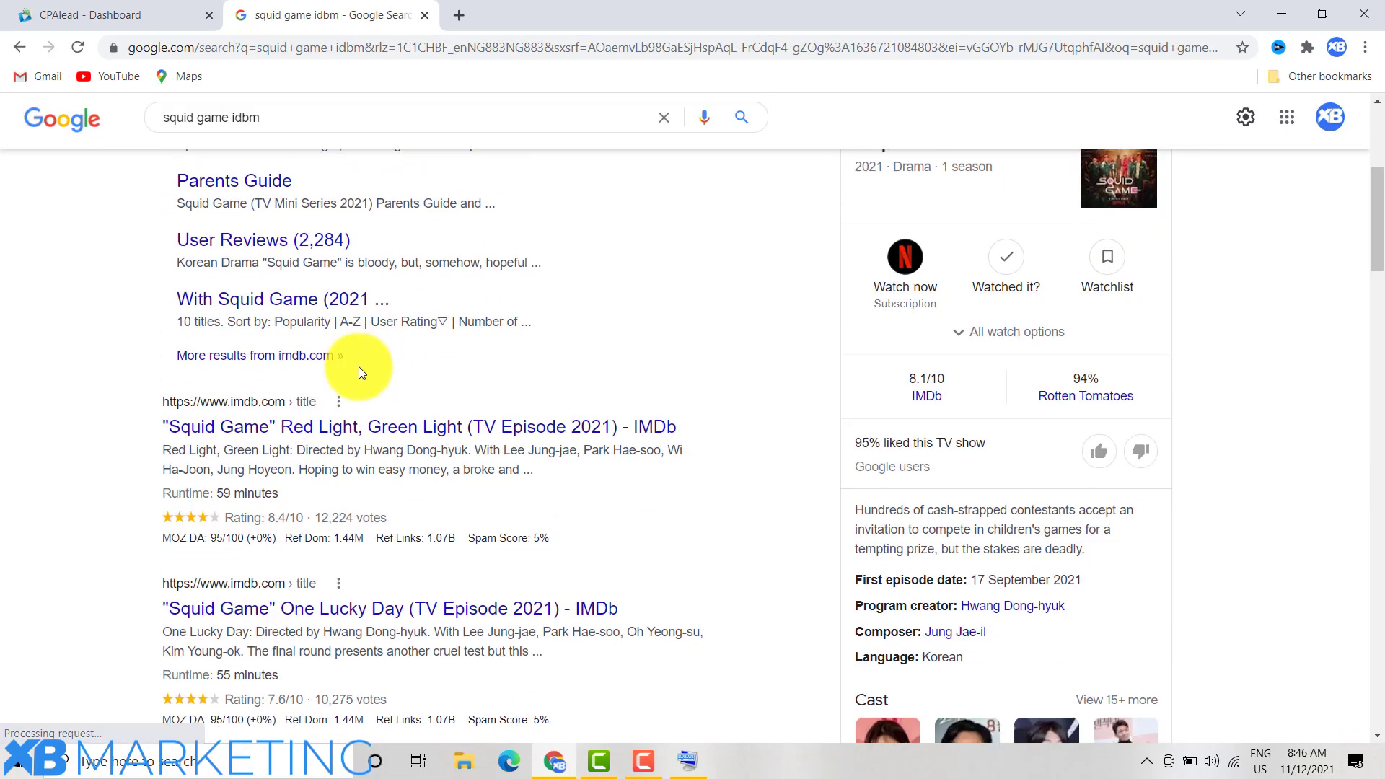
scroll(360, 371, down, 2)
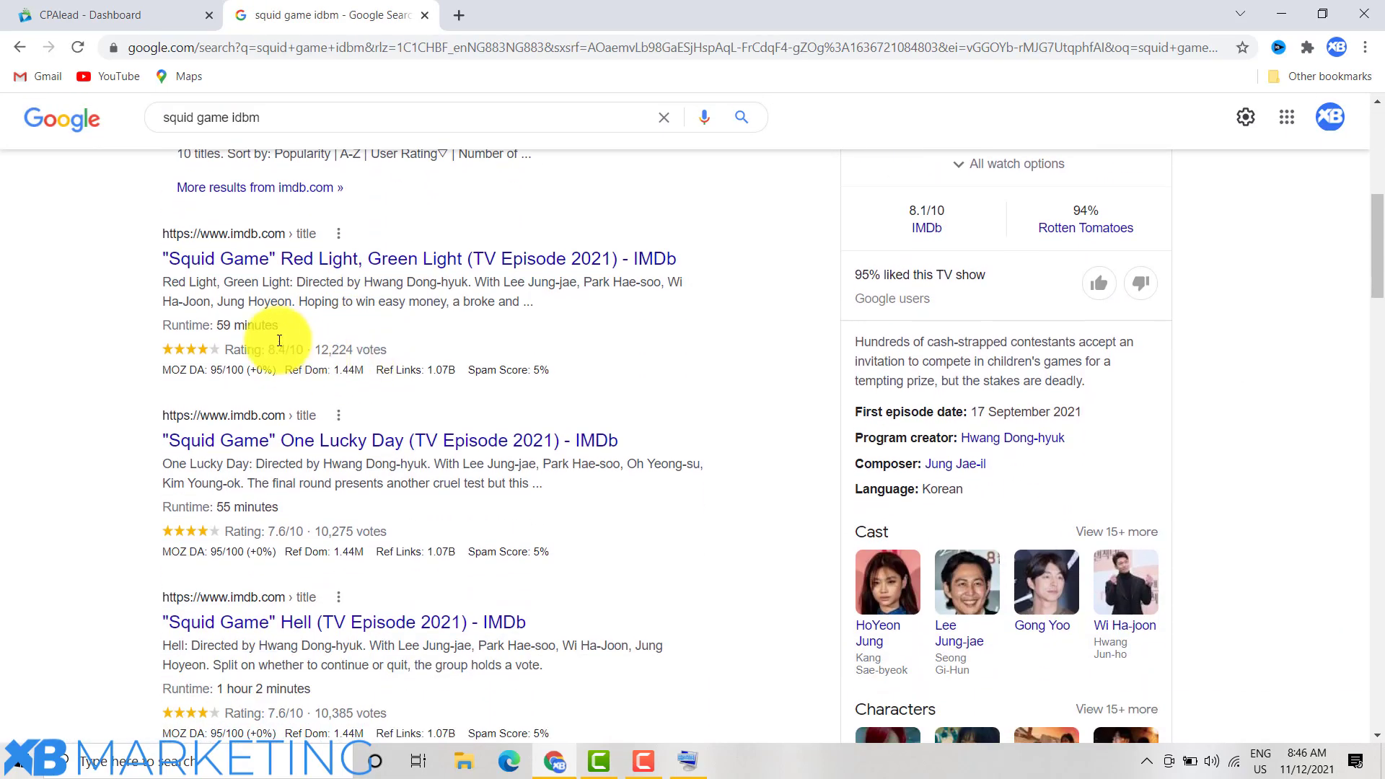
click(251, 267)
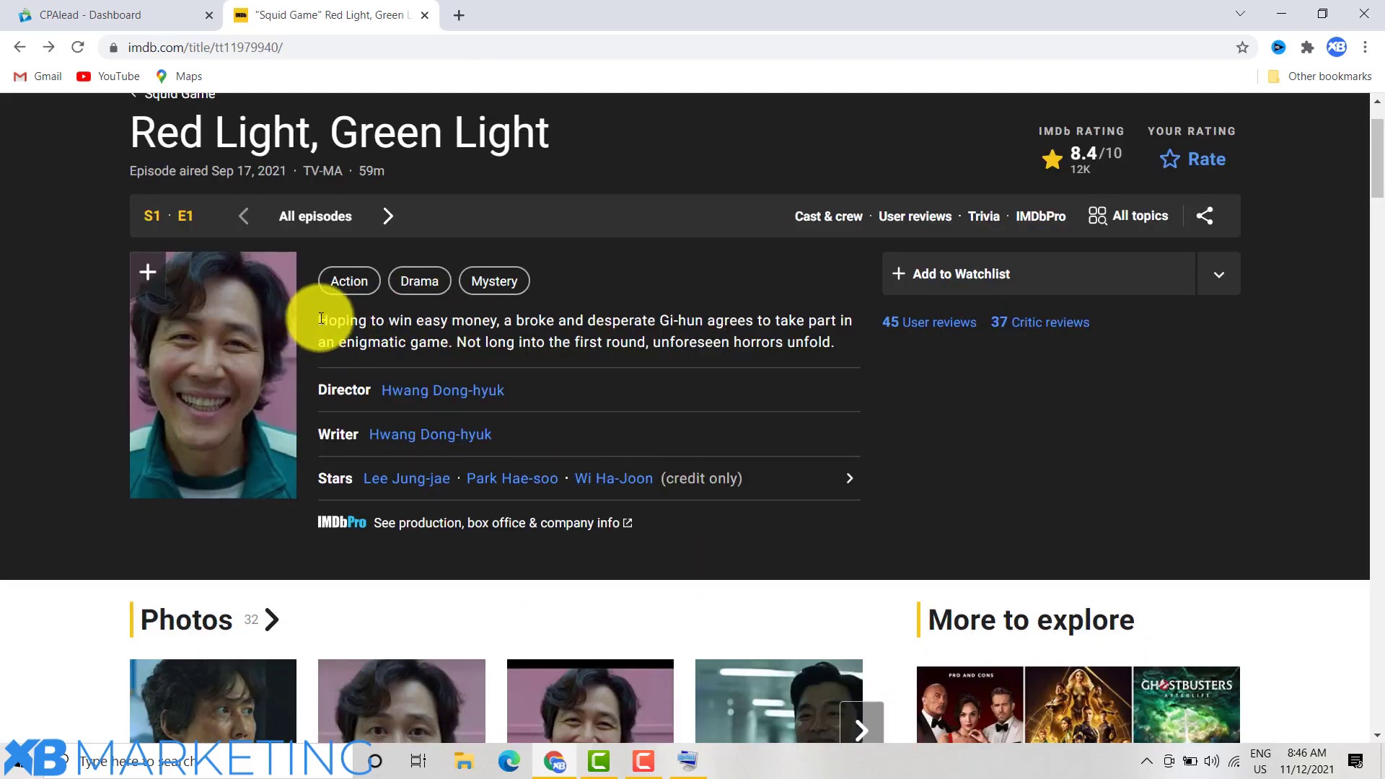
Copy the episode's synopsis from IMDb into the landing page's Movie Description.
drag(319, 320, 842, 354)
key(ctrl+c)
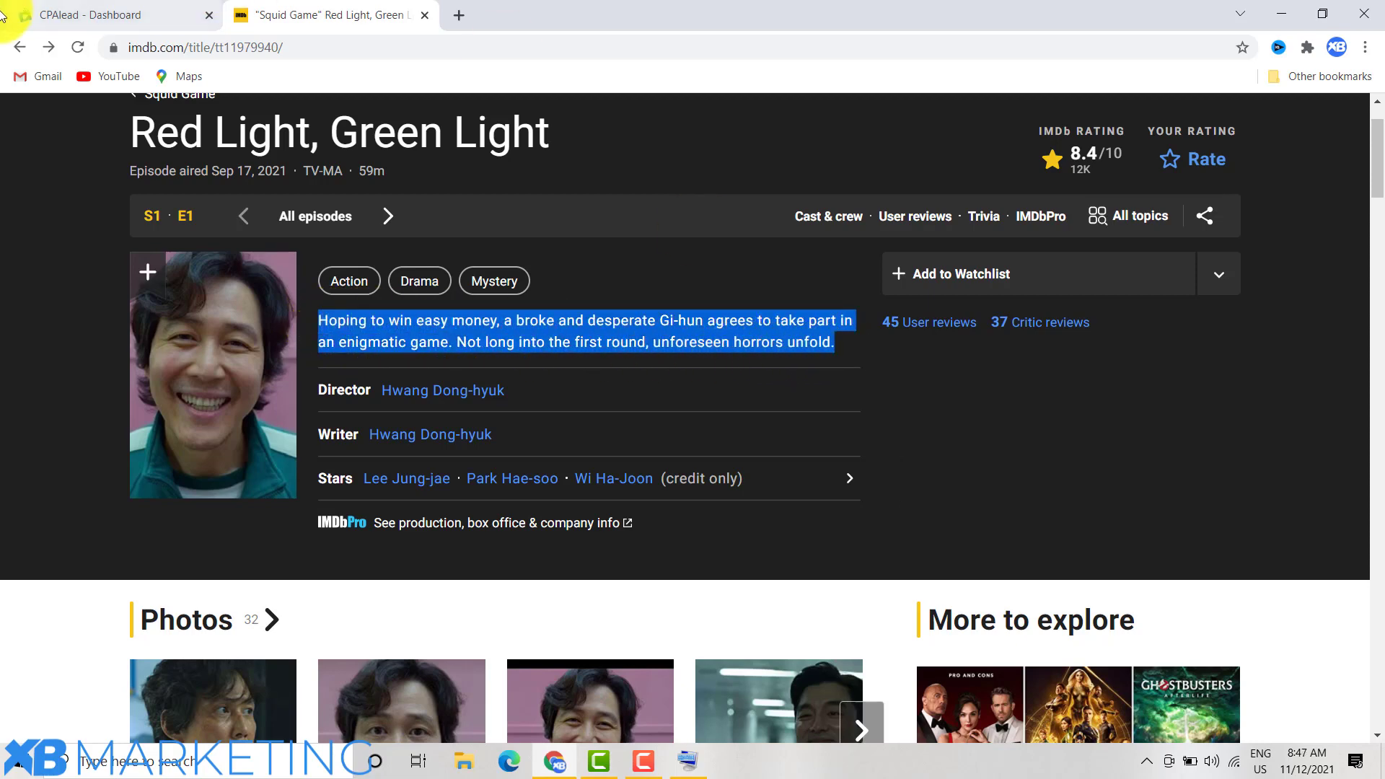
click(54, 15)
click(505, 485)
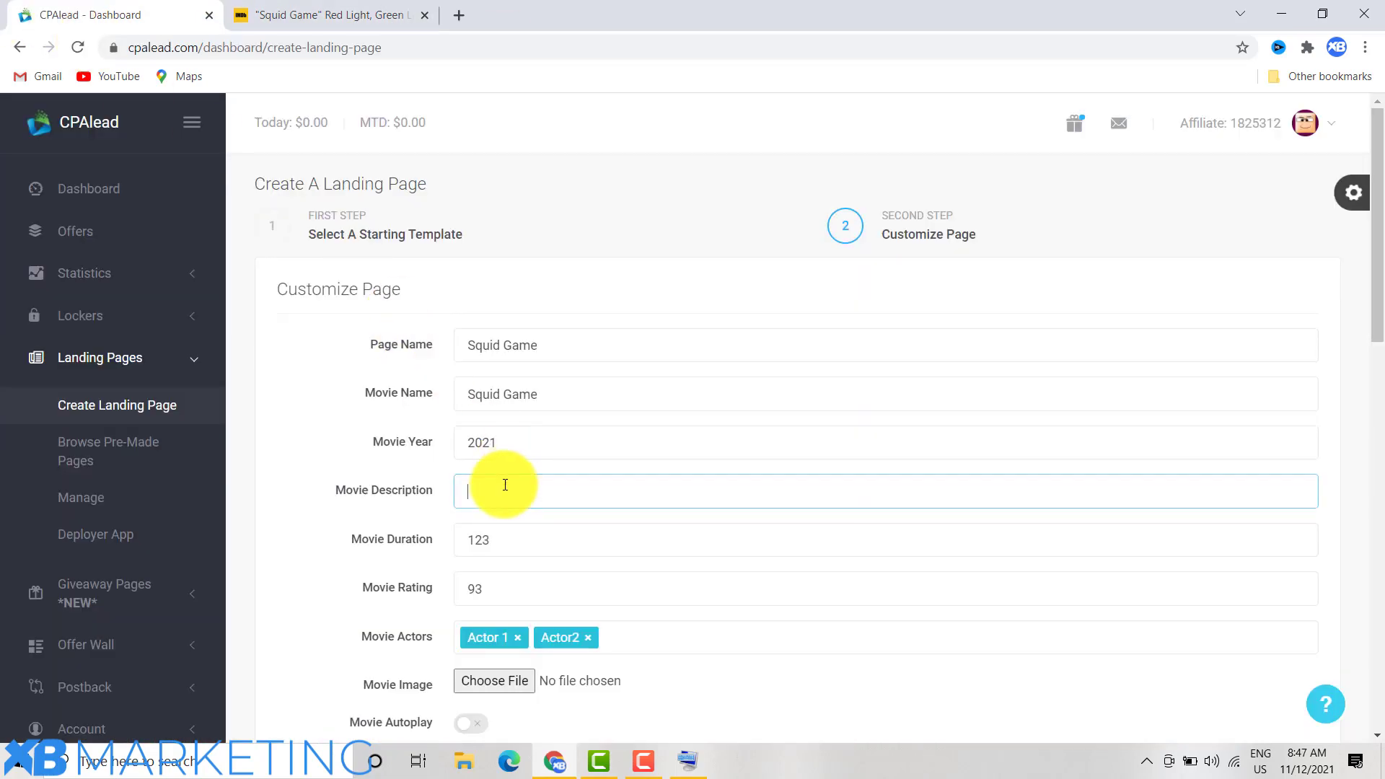
key(ctrl+v)
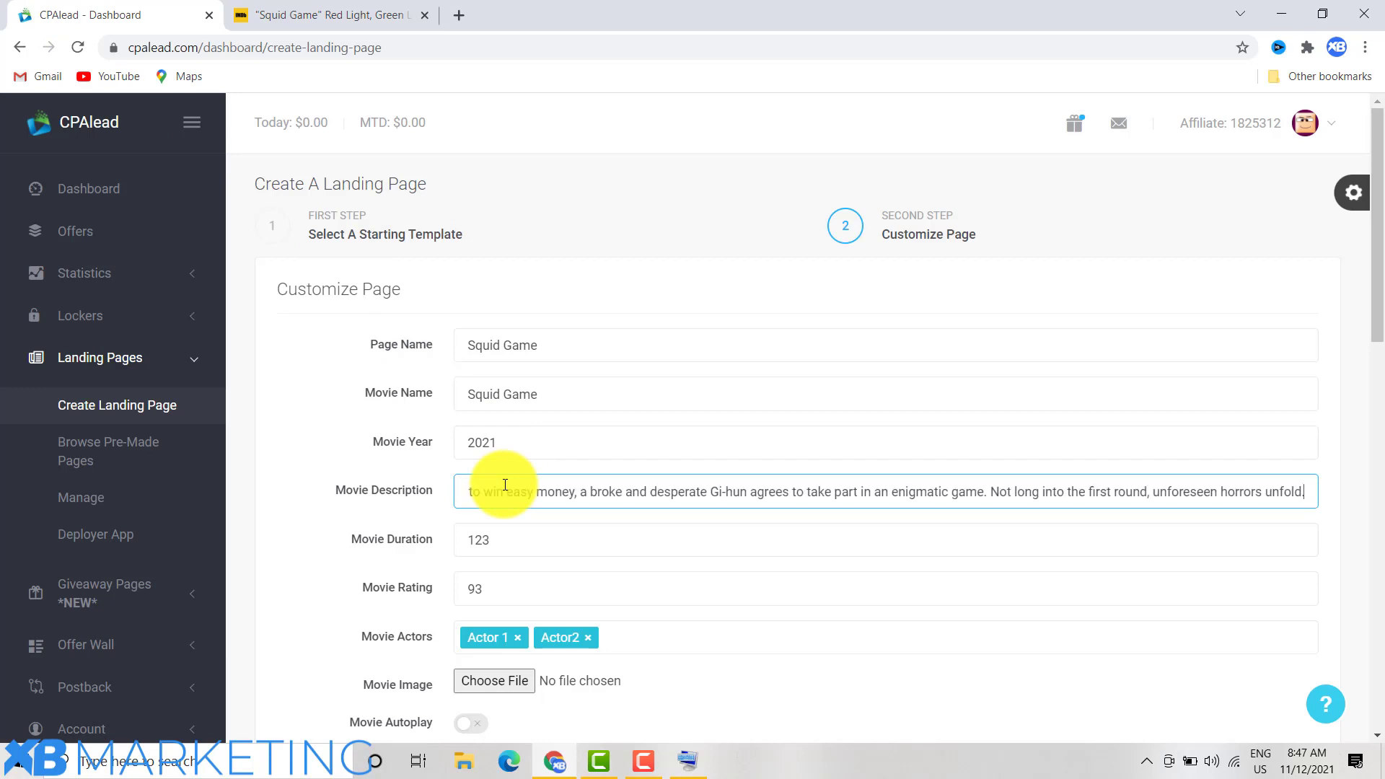
Return to the Google search, shorten the query to "squid game" and show the image results.
scroll(493, 534, down, 1)
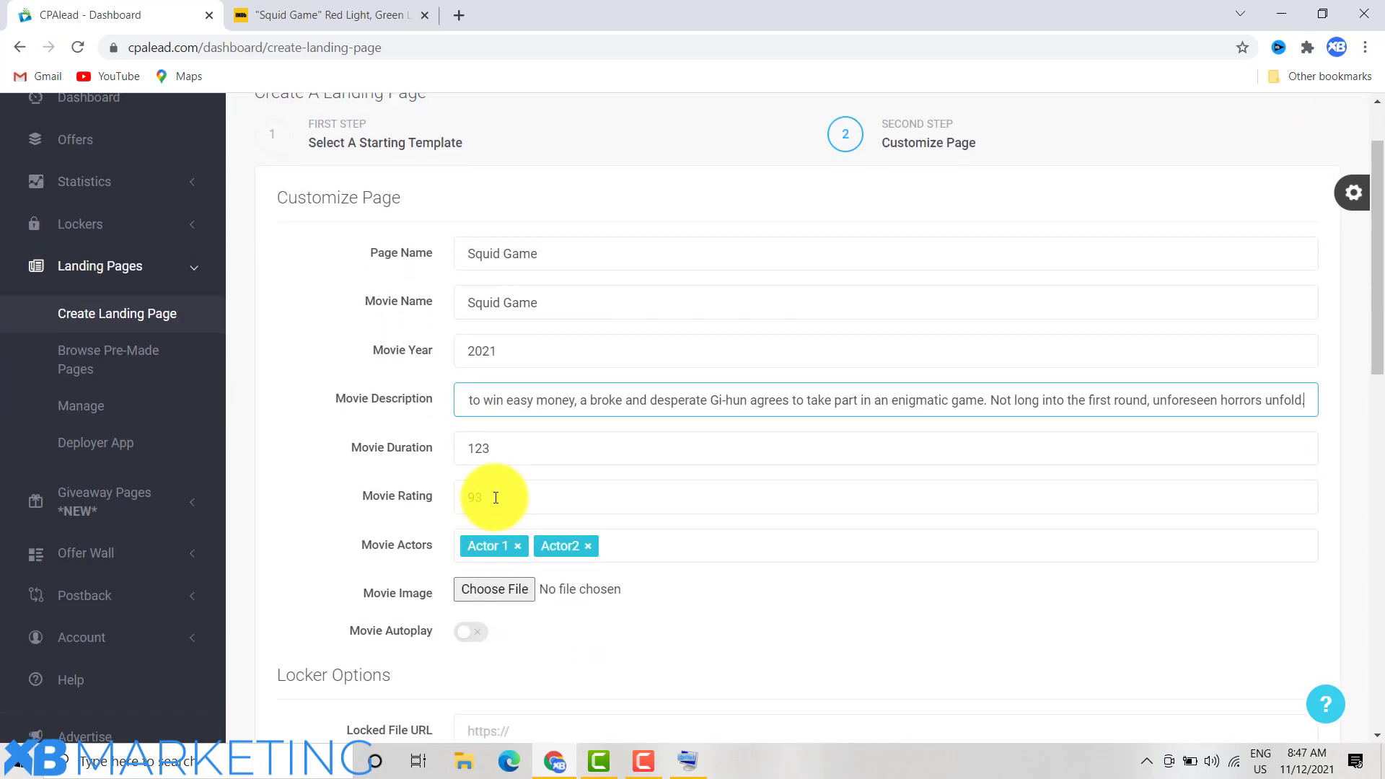
scroll(494, 519, down, 2)
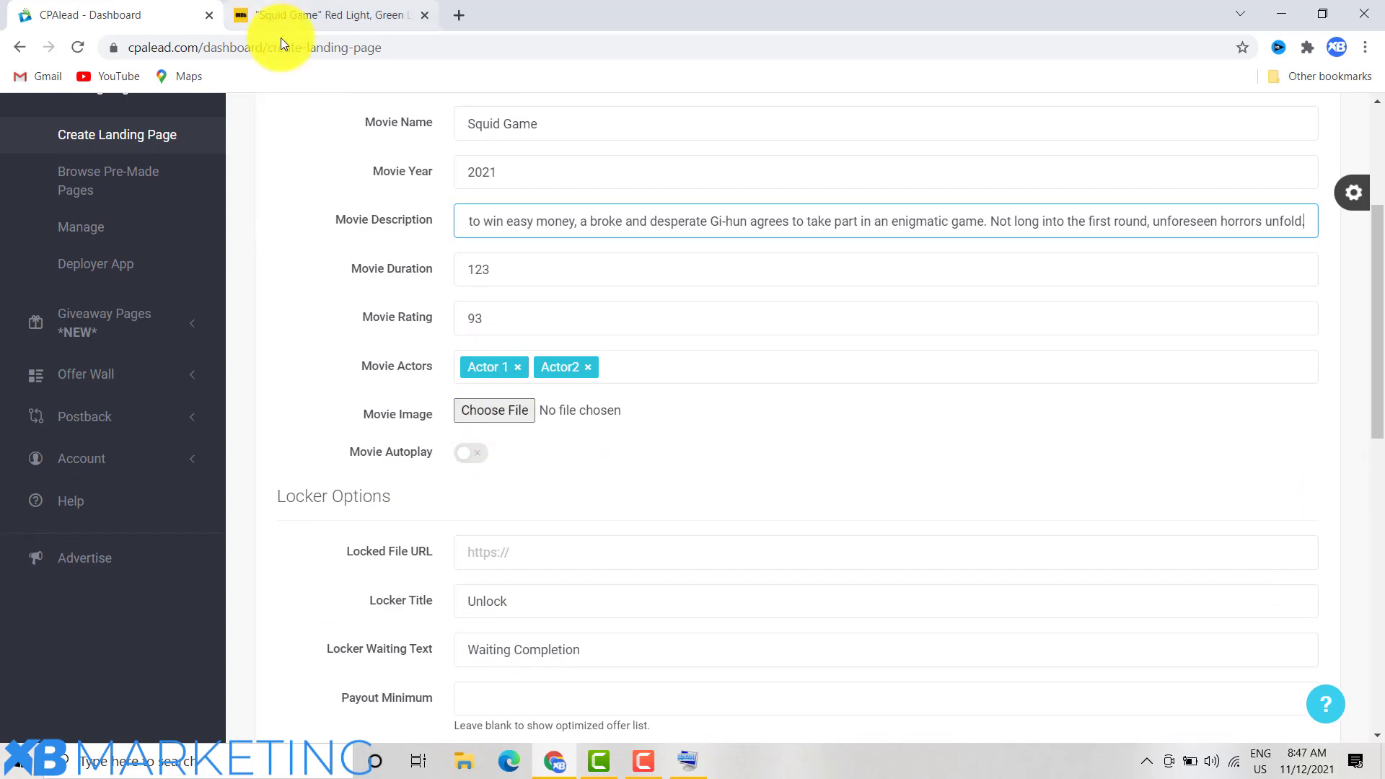
click(281, 17)
click(23, 49)
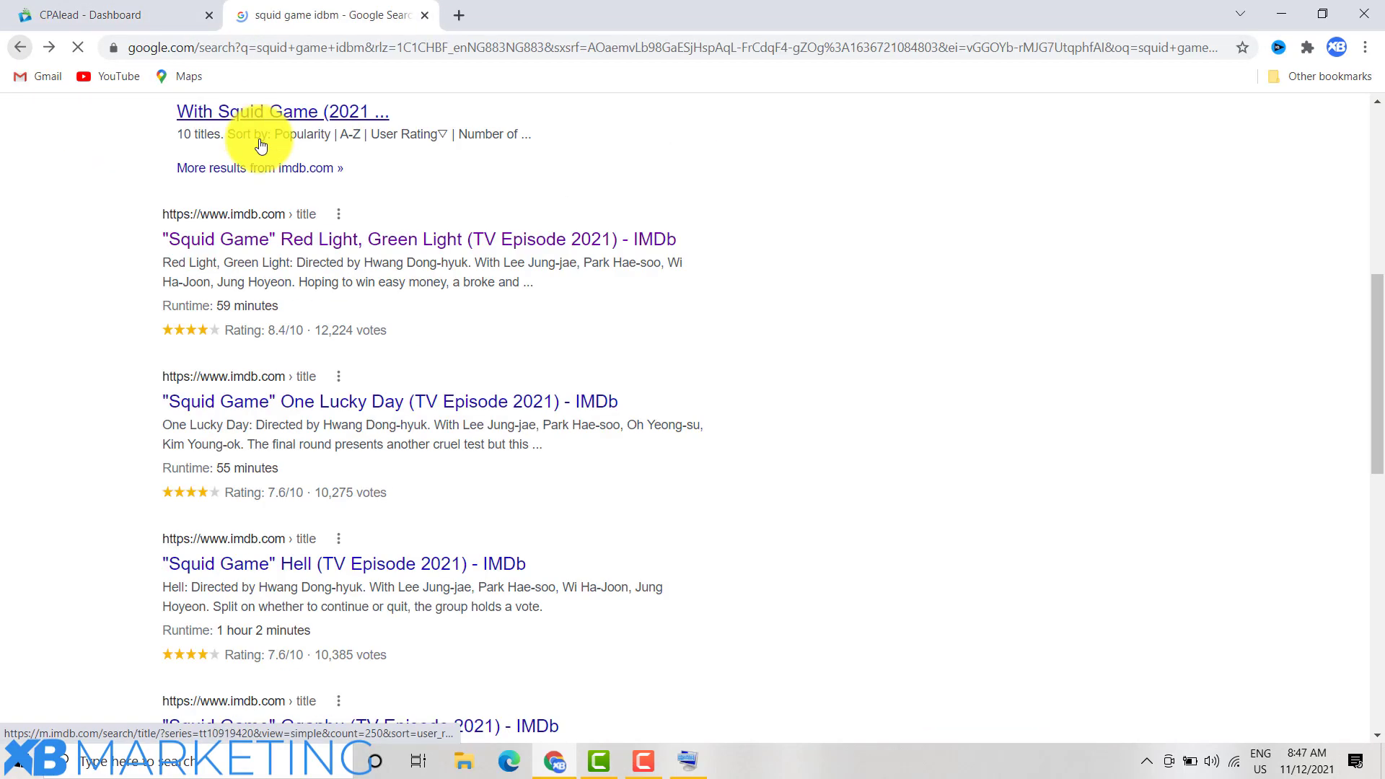
scroll(245, 130, up, 8)
drag(242, 137, 293, 138)
key(BackSpace)
key(Return)
click(250, 194)
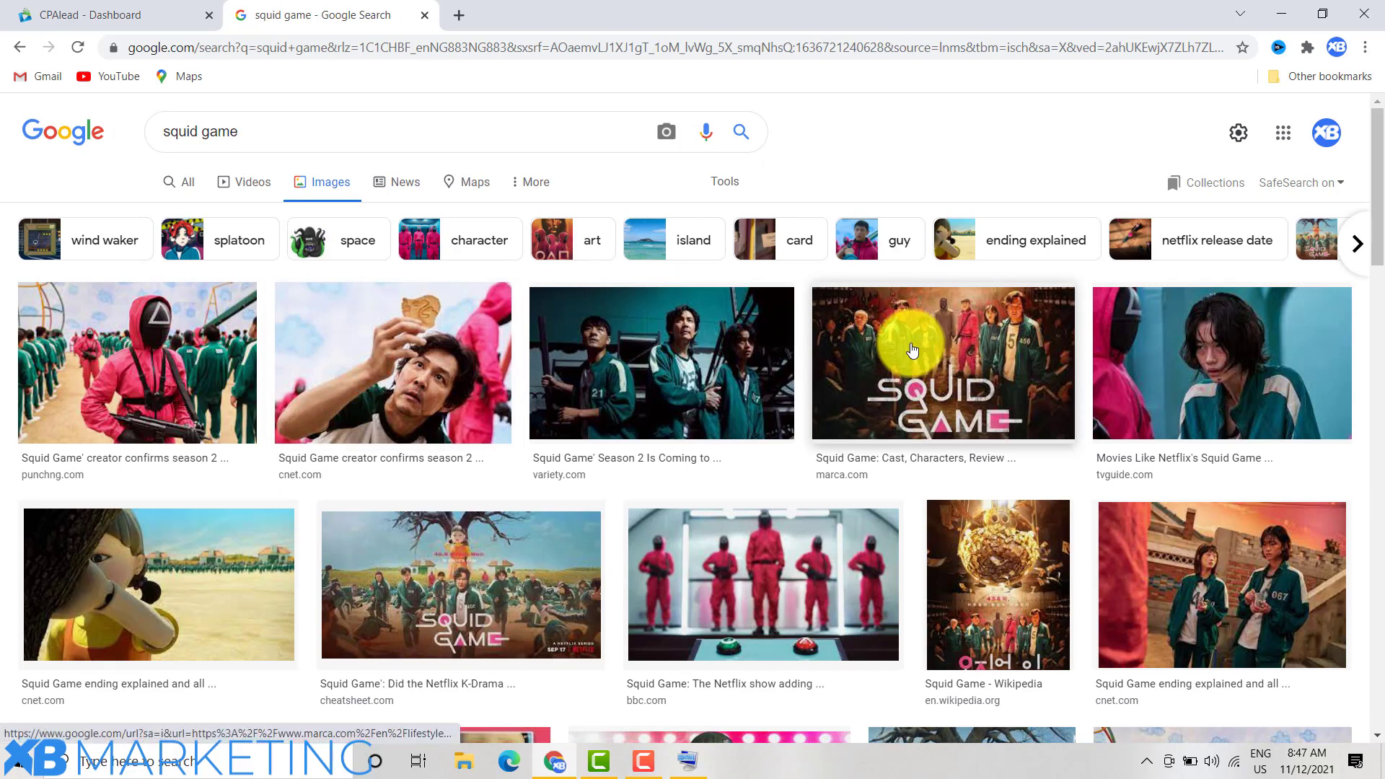
Open the Squid Game poster from marca.com and save the image to the computer.
click(913, 351)
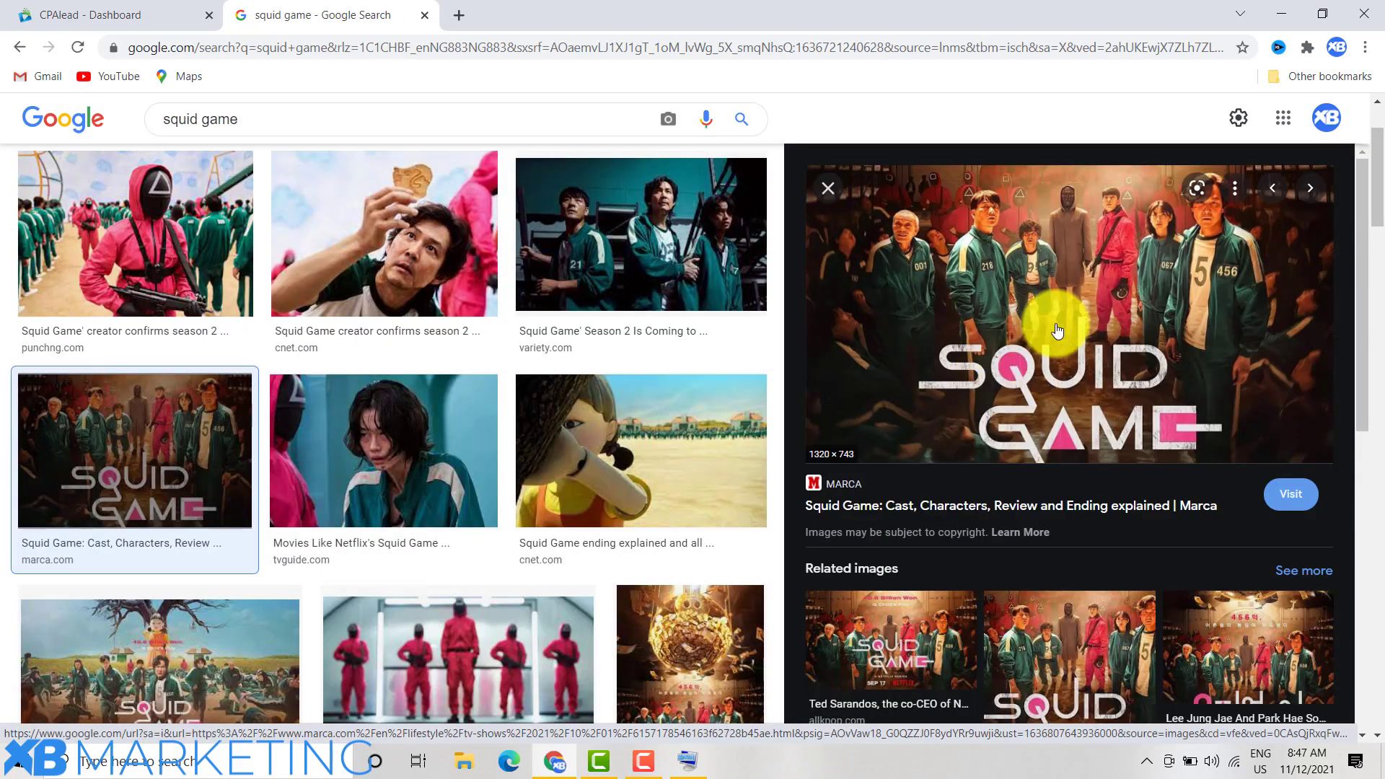
right_click(992, 233)
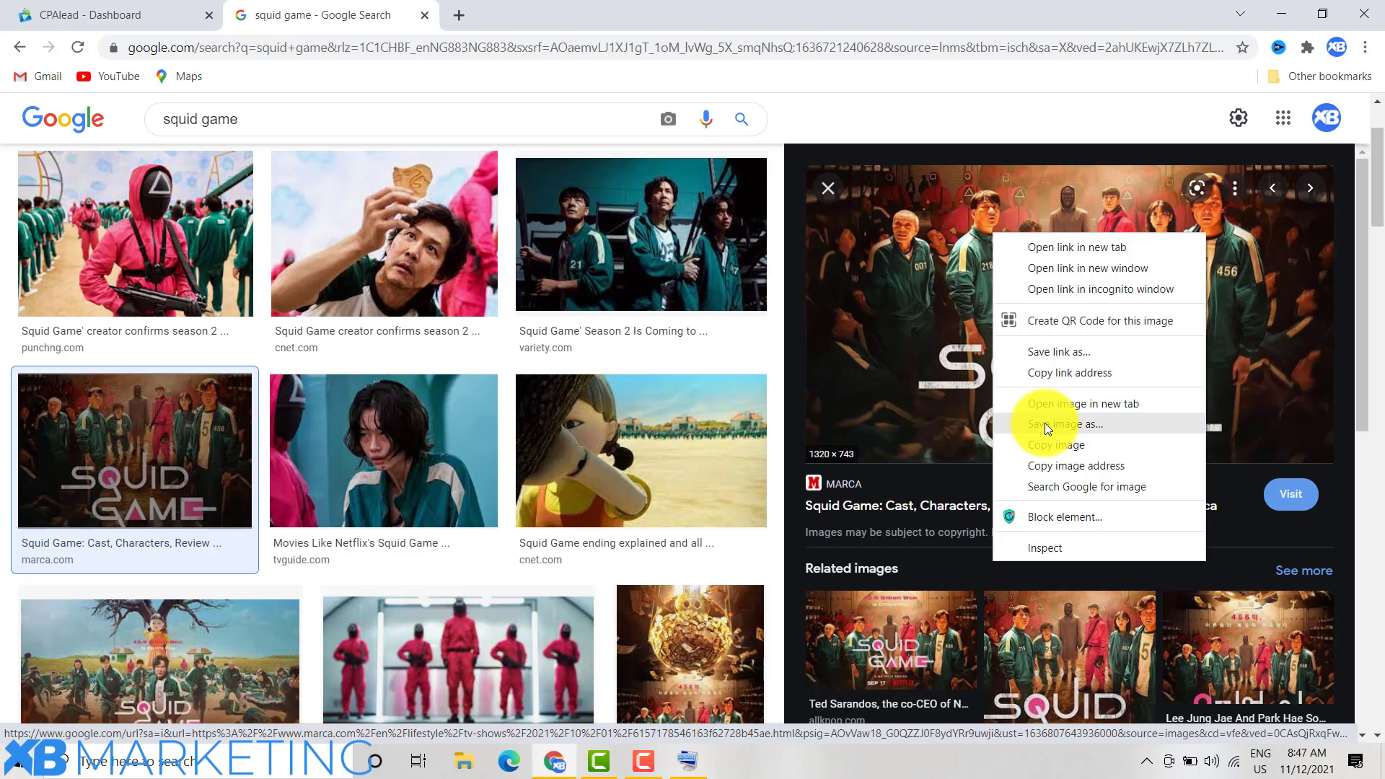
click(1044, 423)
click(544, 400)
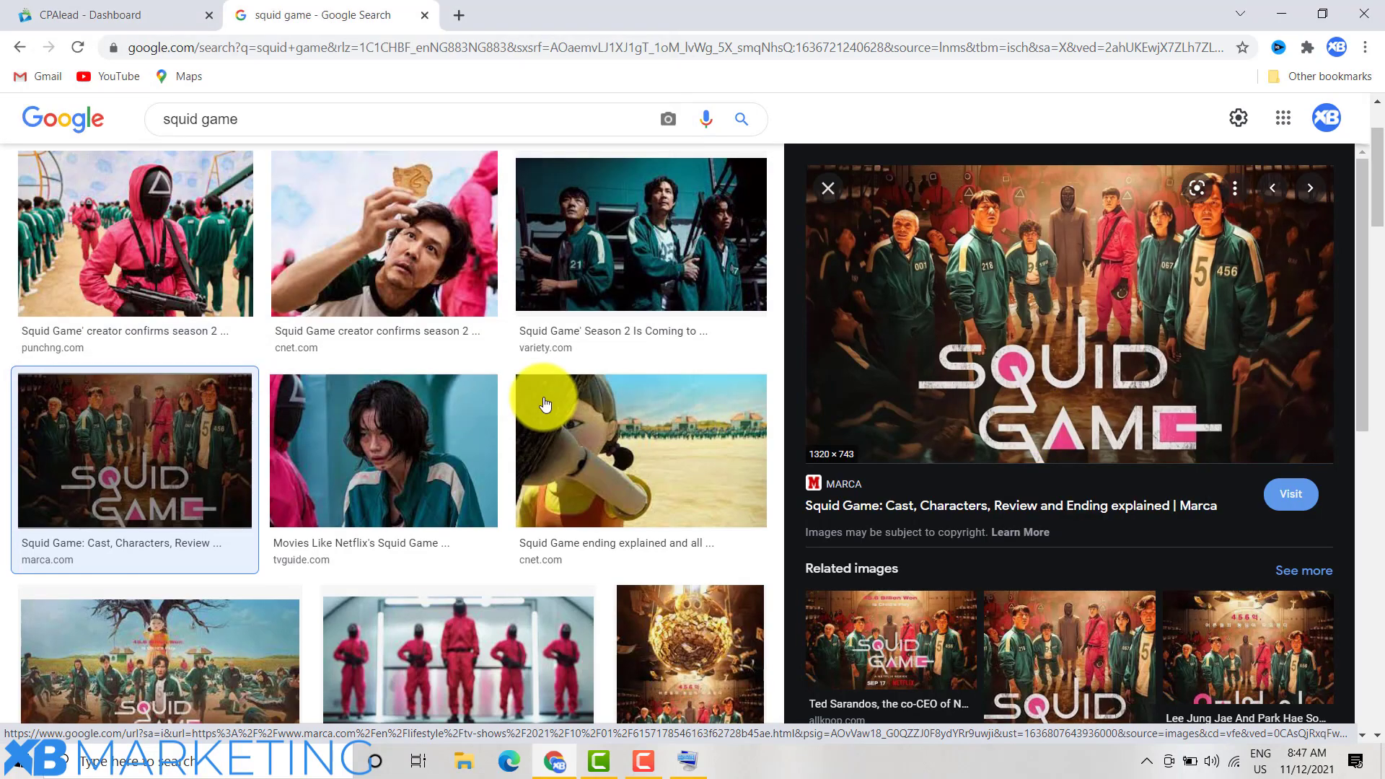
Switch back to CPAlead and select 16330974723192.jfif as the Movie Image.
click(114, 8)
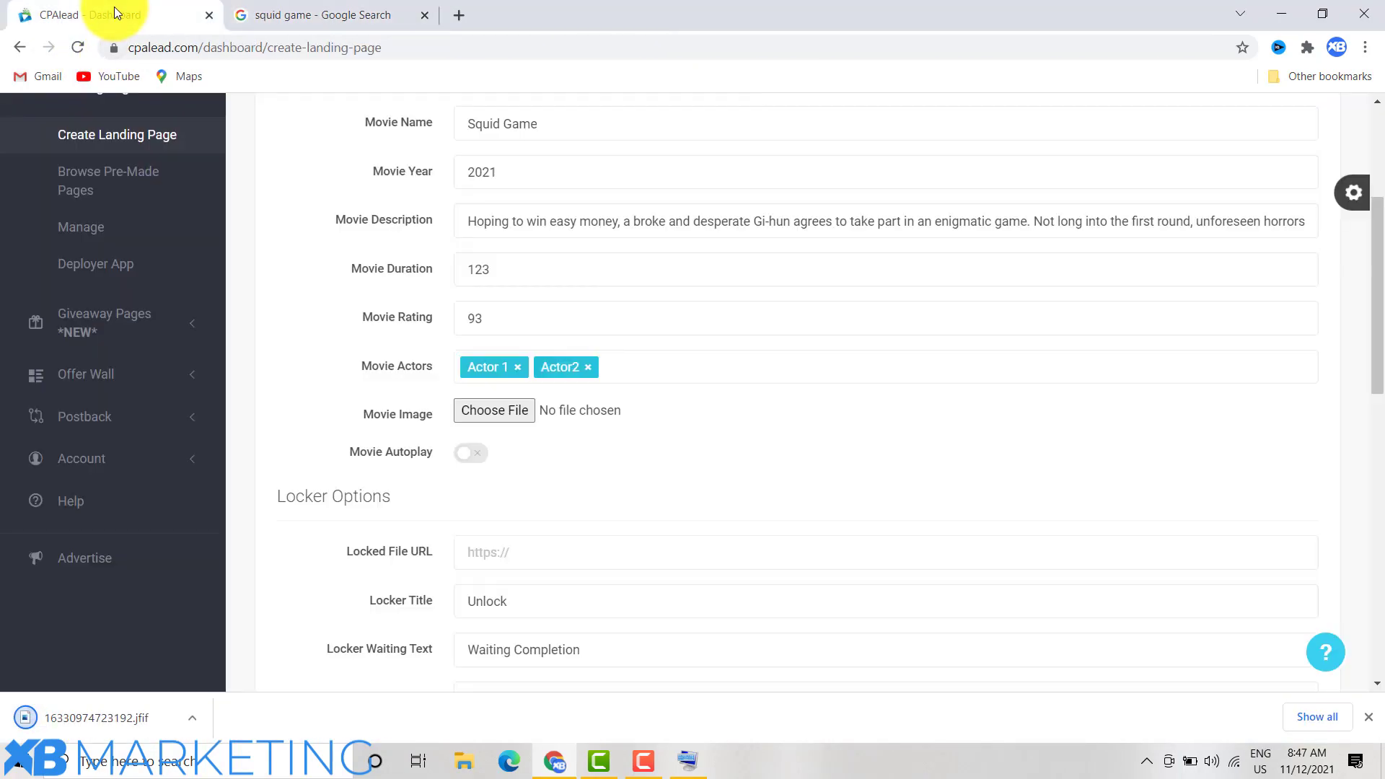
click(509, 413)
double_click(209, 150)
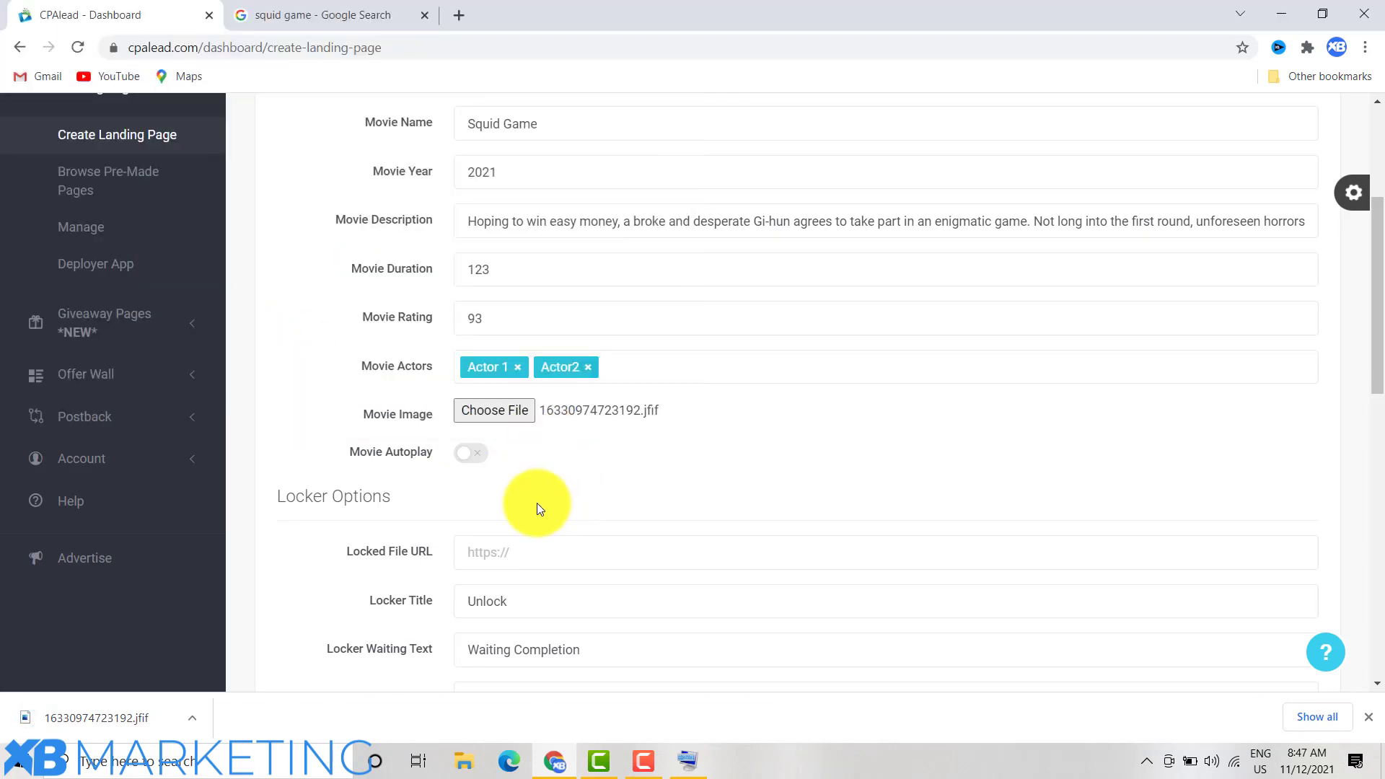
In the locker options, set the Payout Minimum to 0 and activate the Mobile Payout Minimum for editing.
scroll(537, 496, down, 4)
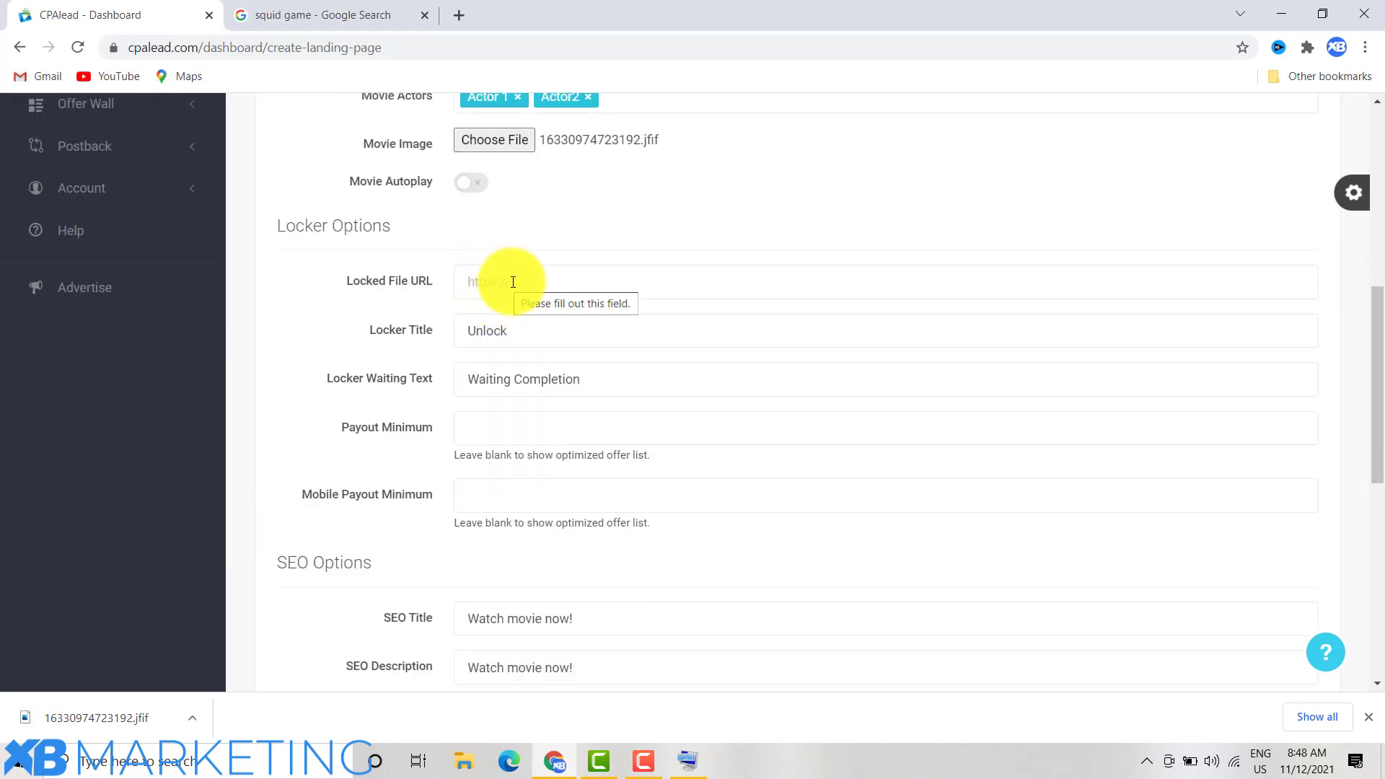
click(517, 282)
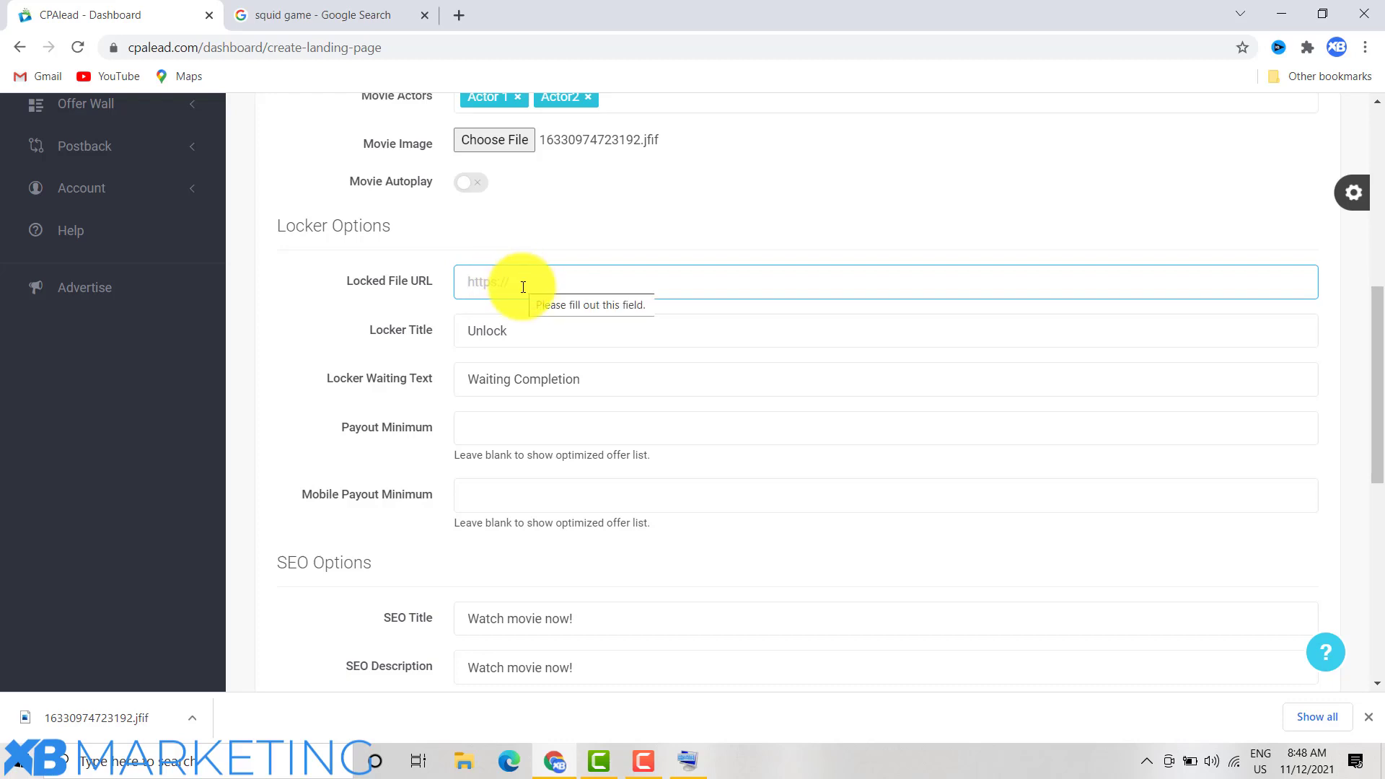
scroll(504, 325, down, 2)
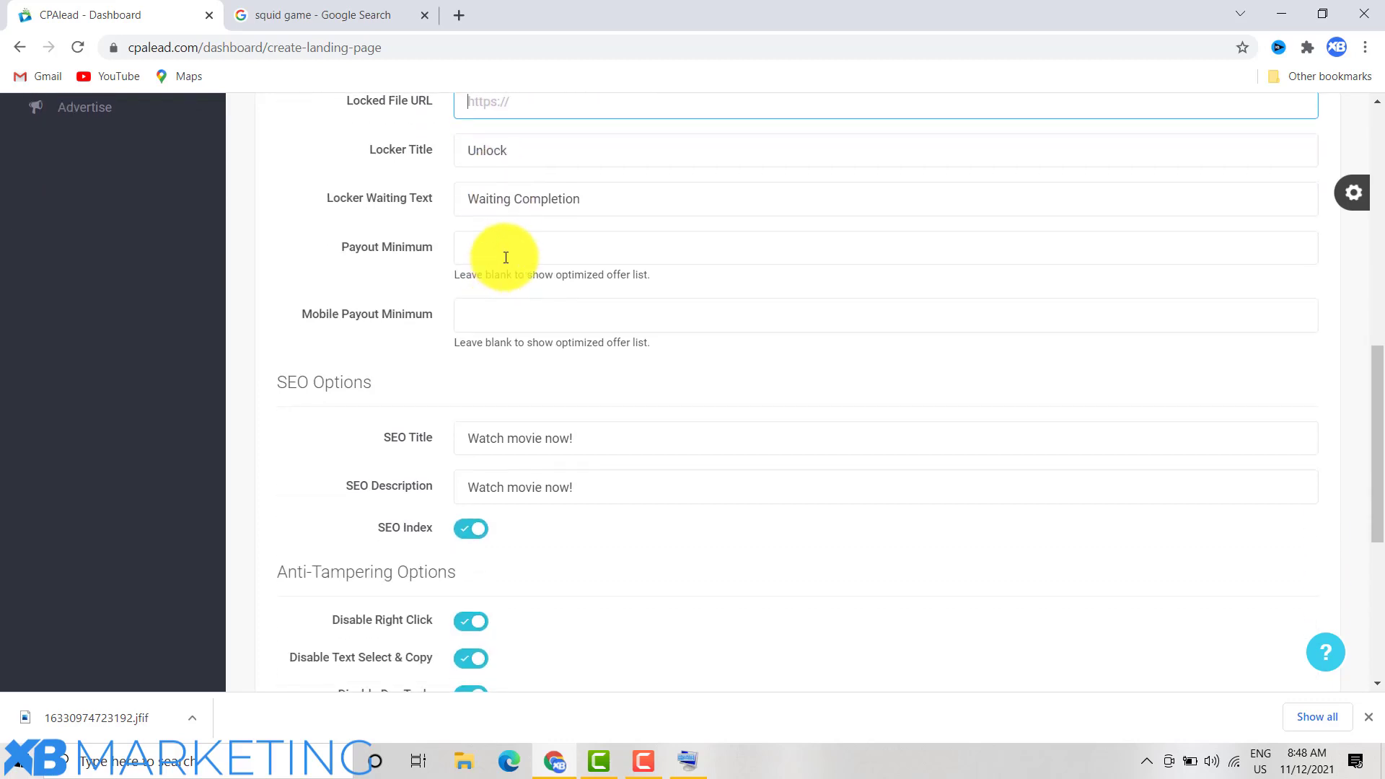
click(509, 254)
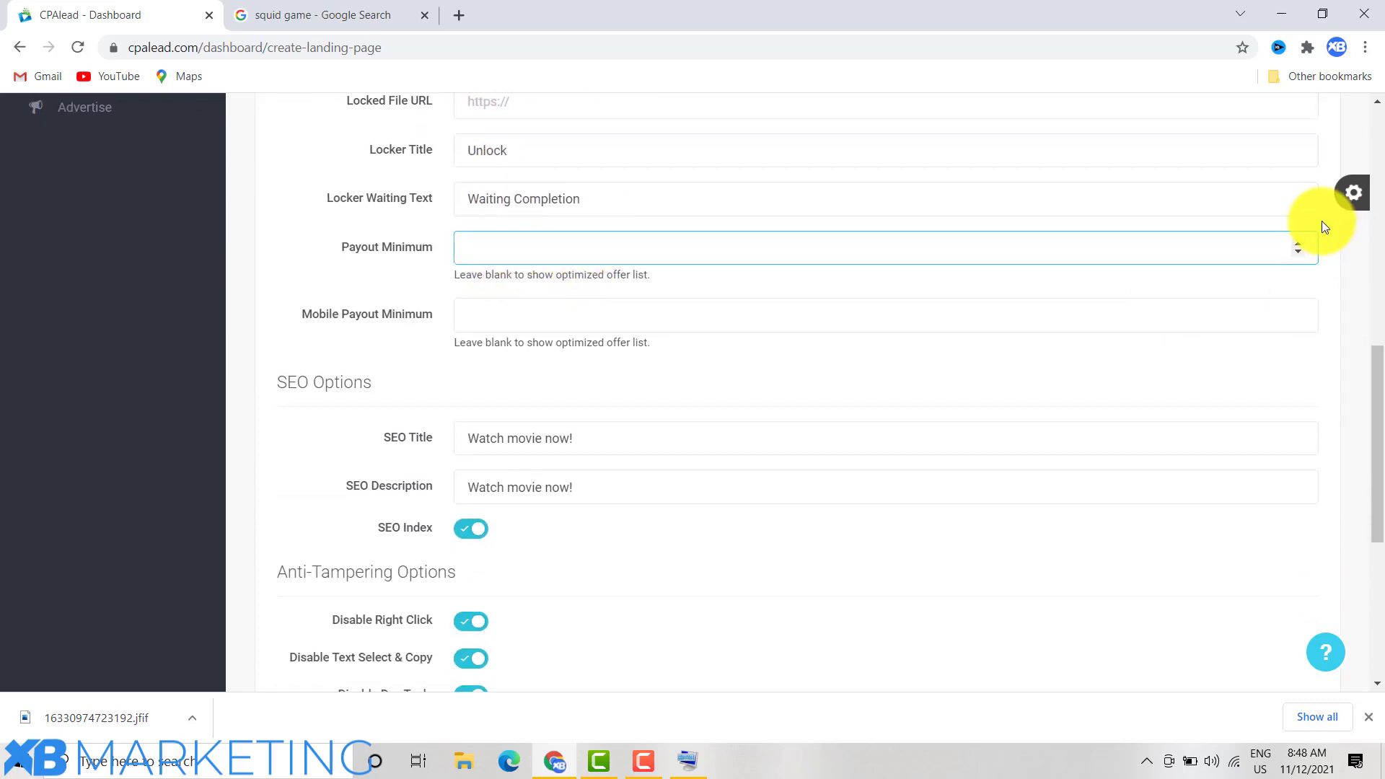
click(1302, 241)
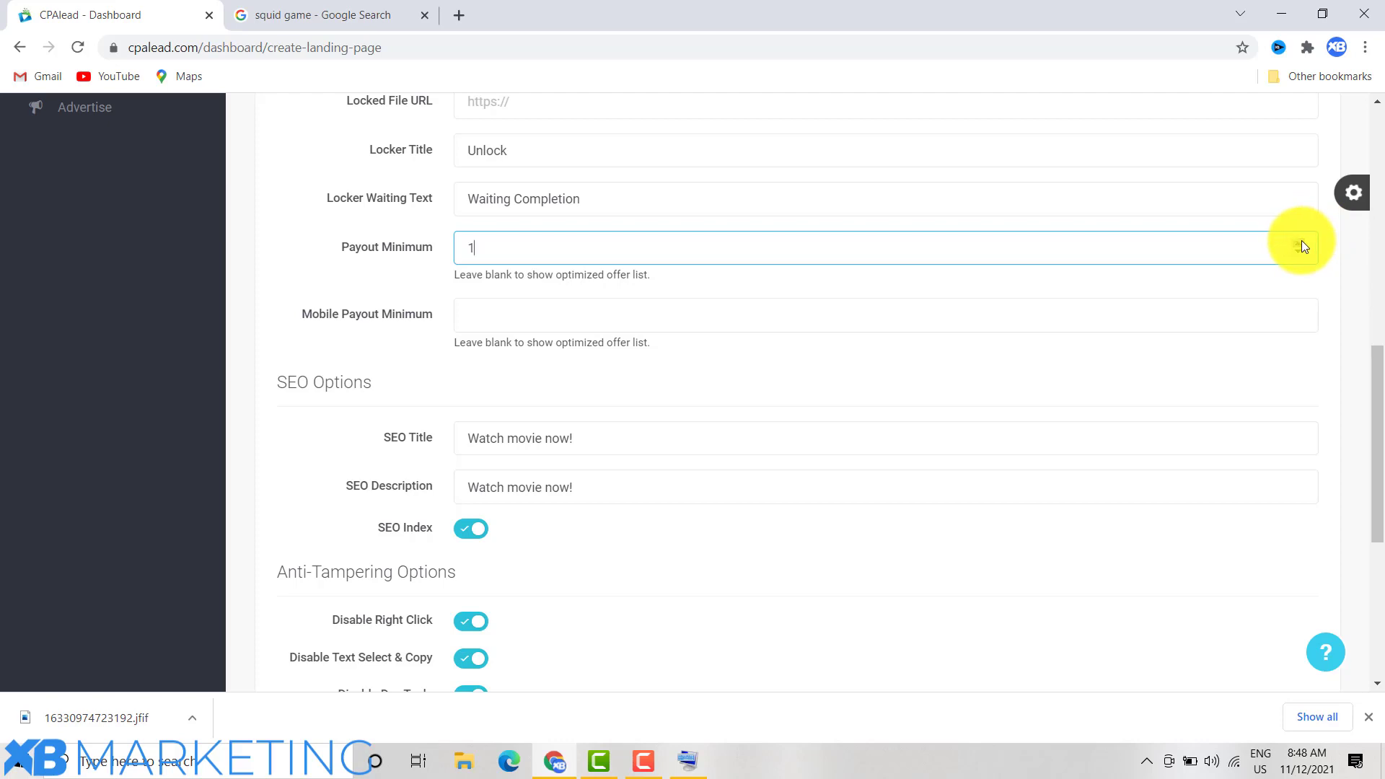
click(1301, 242)
click(1297, 251)
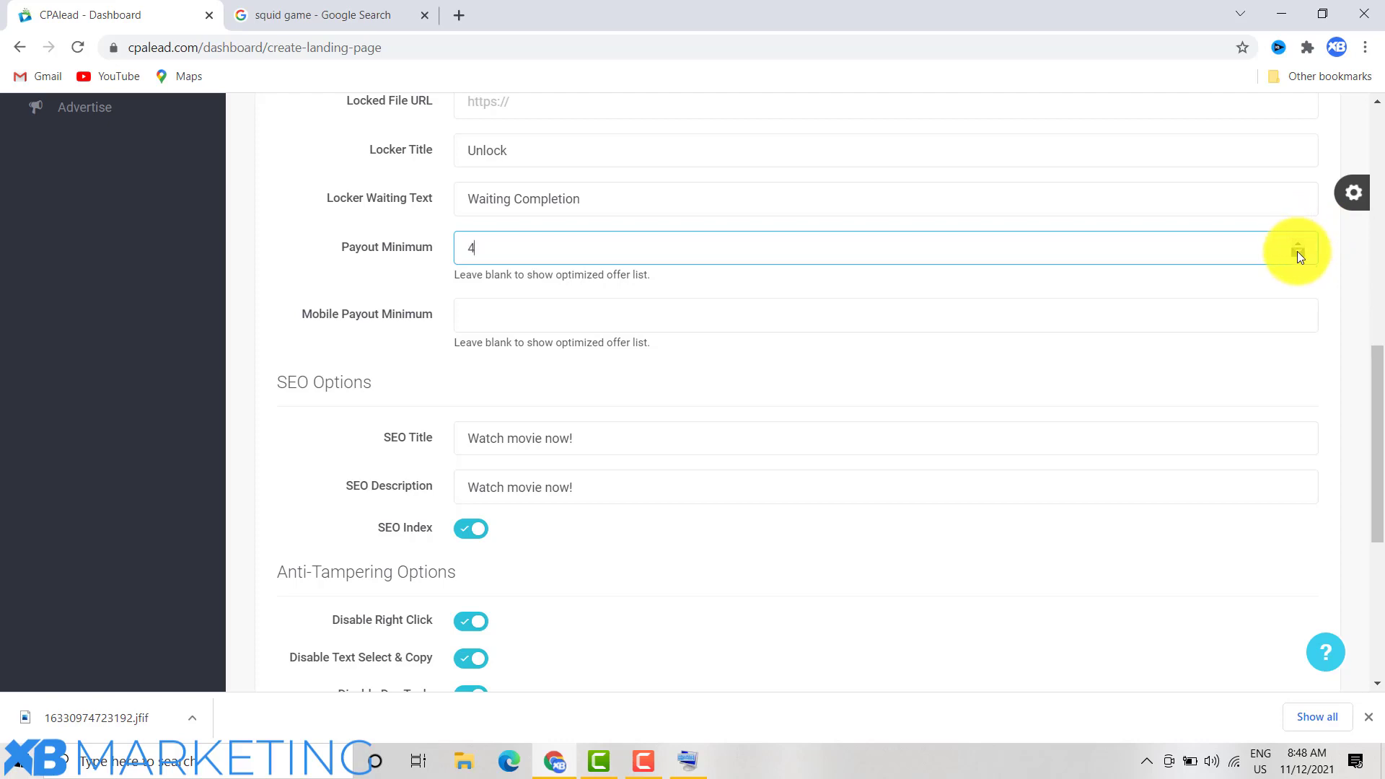
click(1297, 251)
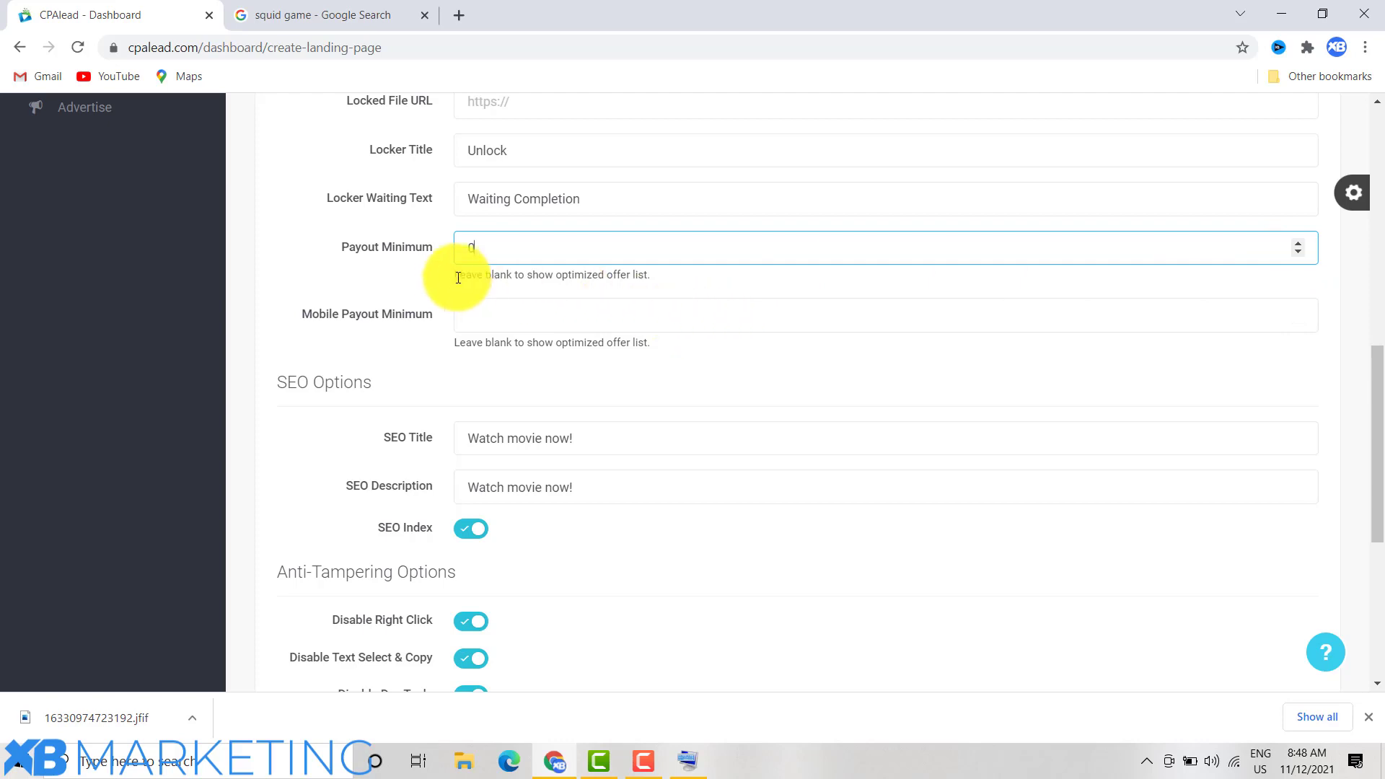
click(479, 312)
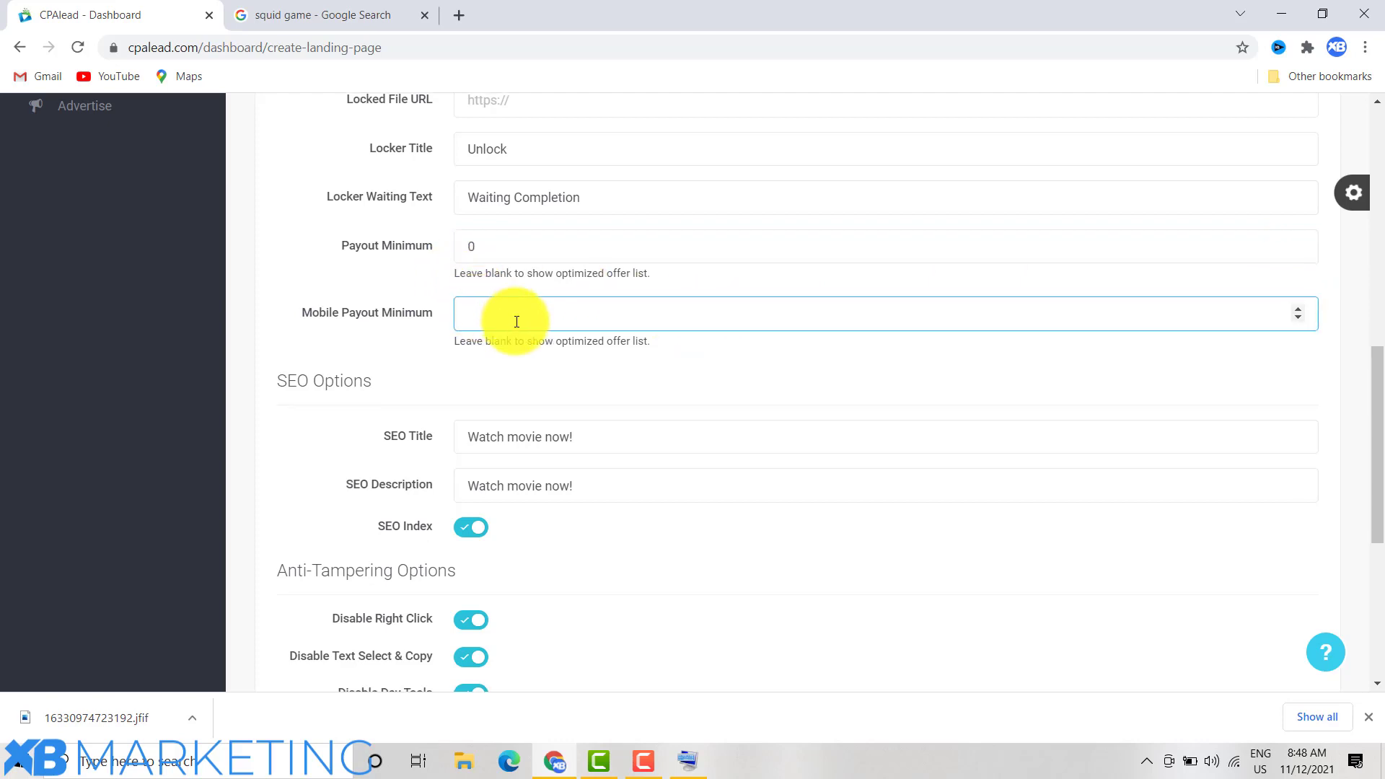
Save the Squid Game landing page with the default SEO and anti-tampering options and open its preview.
scroll(483, 289, down, 2)
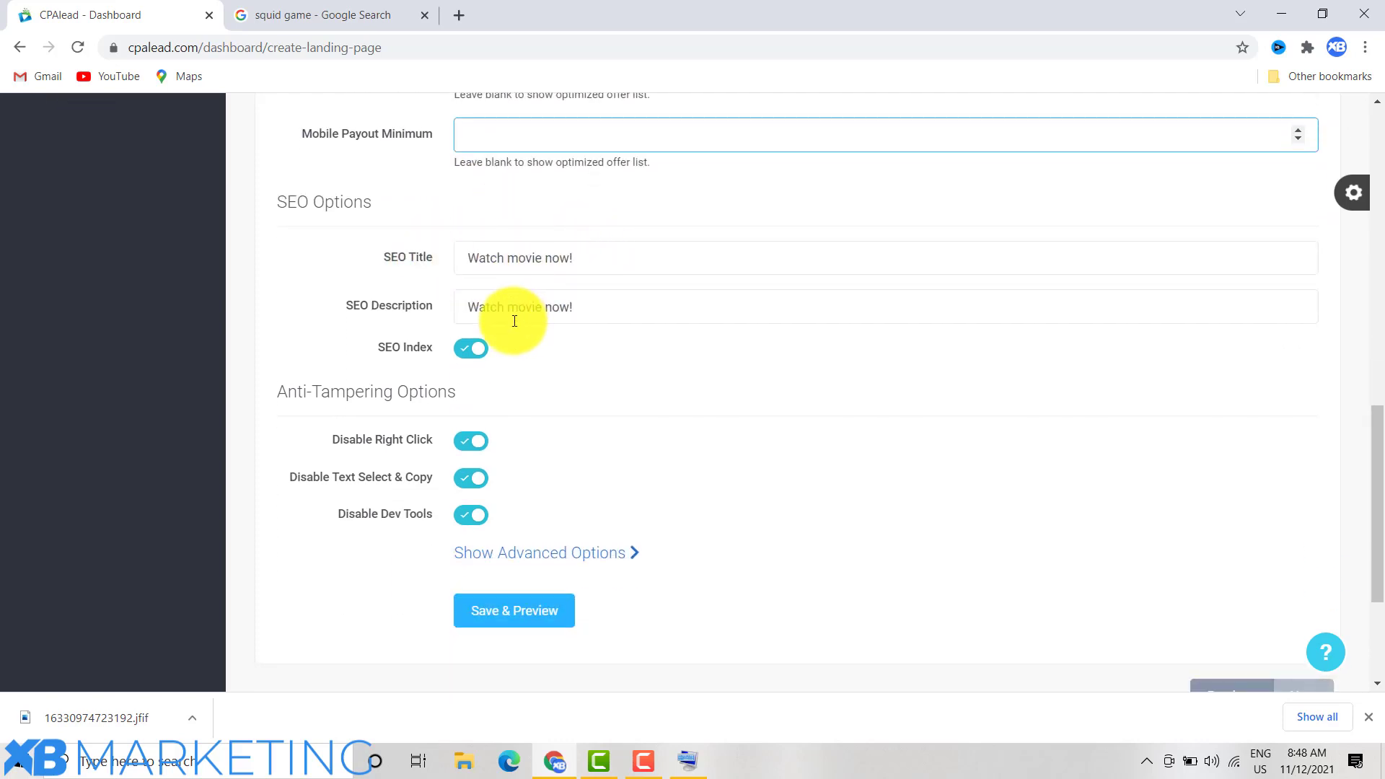
scroll(544, 272, down, 2)
scroll(529, 268, down, 1)
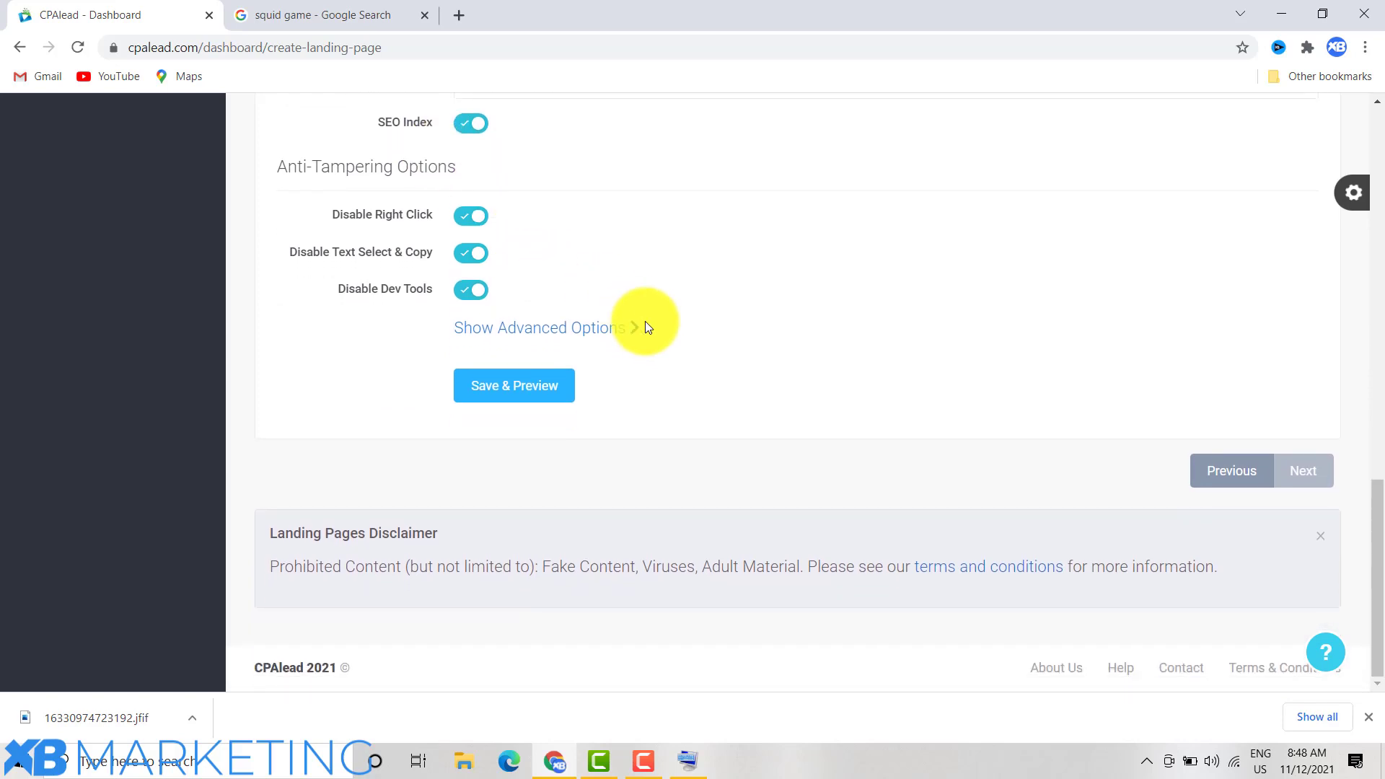
click(506, 388)
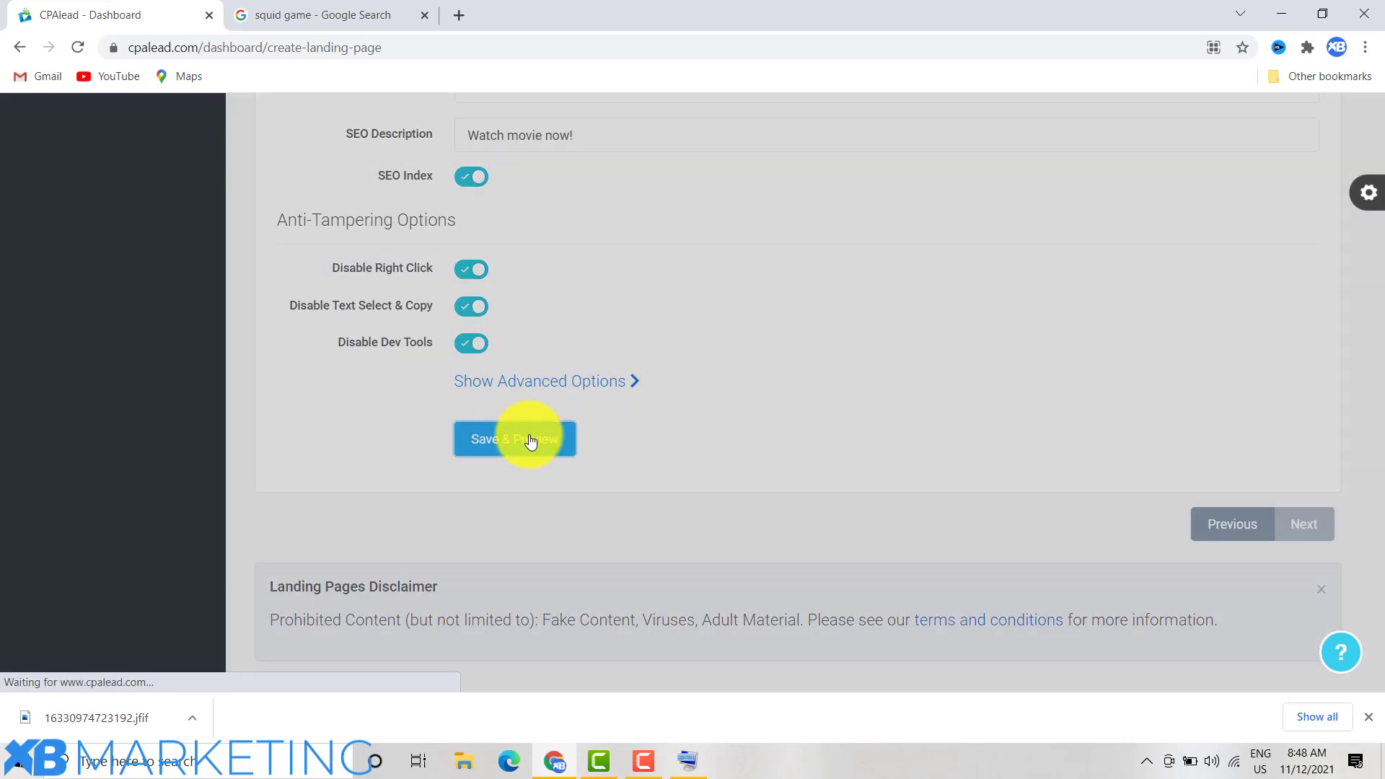
Examine the landing page preview, including the video player, movie description, information and ratings, and comments.
scroll(574, 388, down, 6)
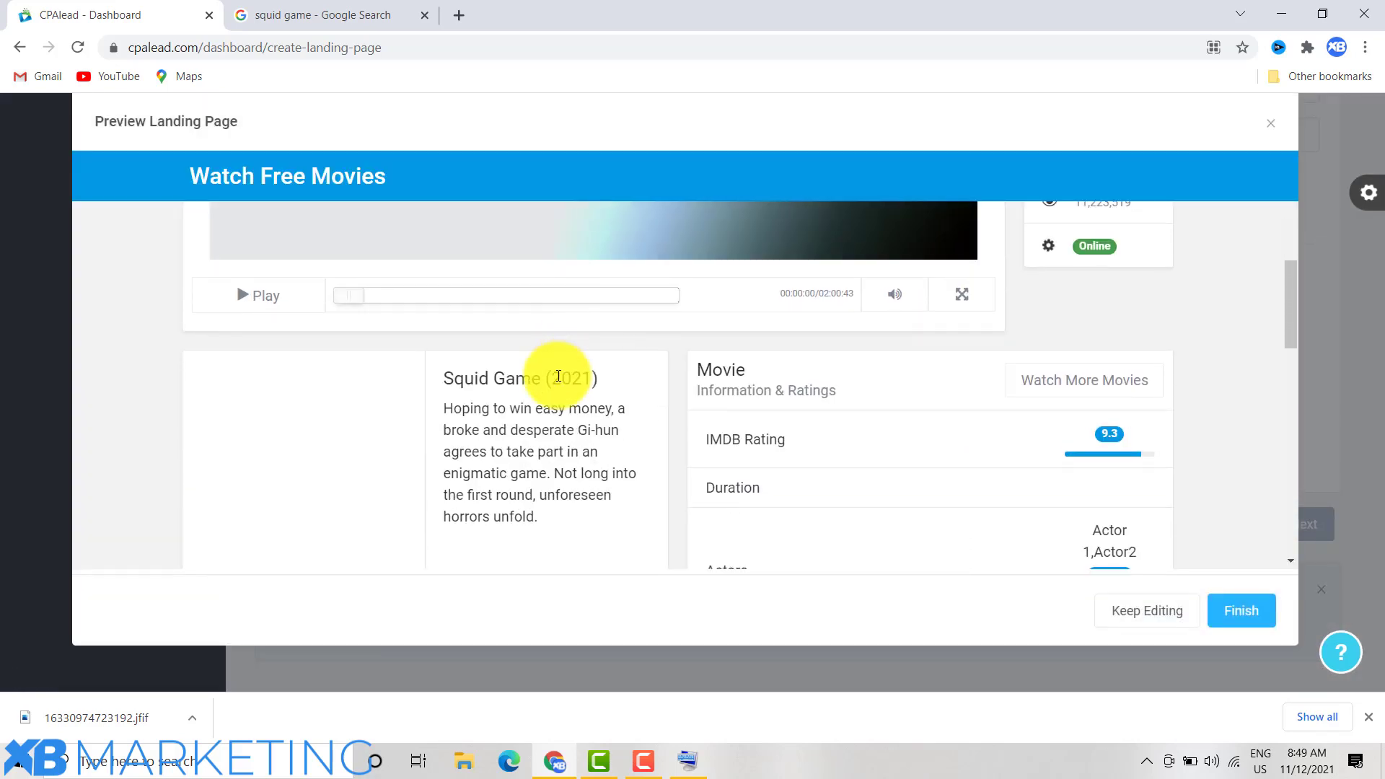
scroll(548, 372, up, 3)
scroll(613, 354, down, 1)
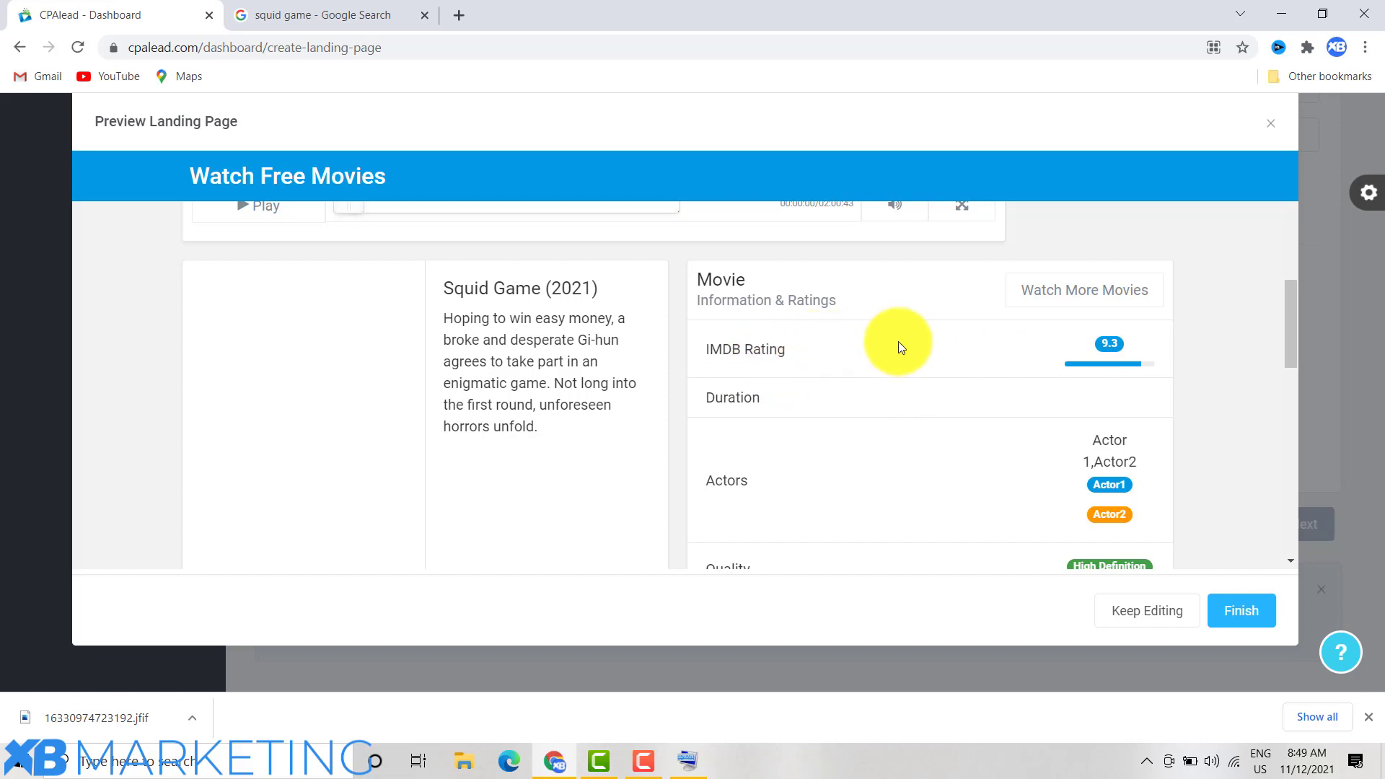
scroll(714, 433, down, 3)
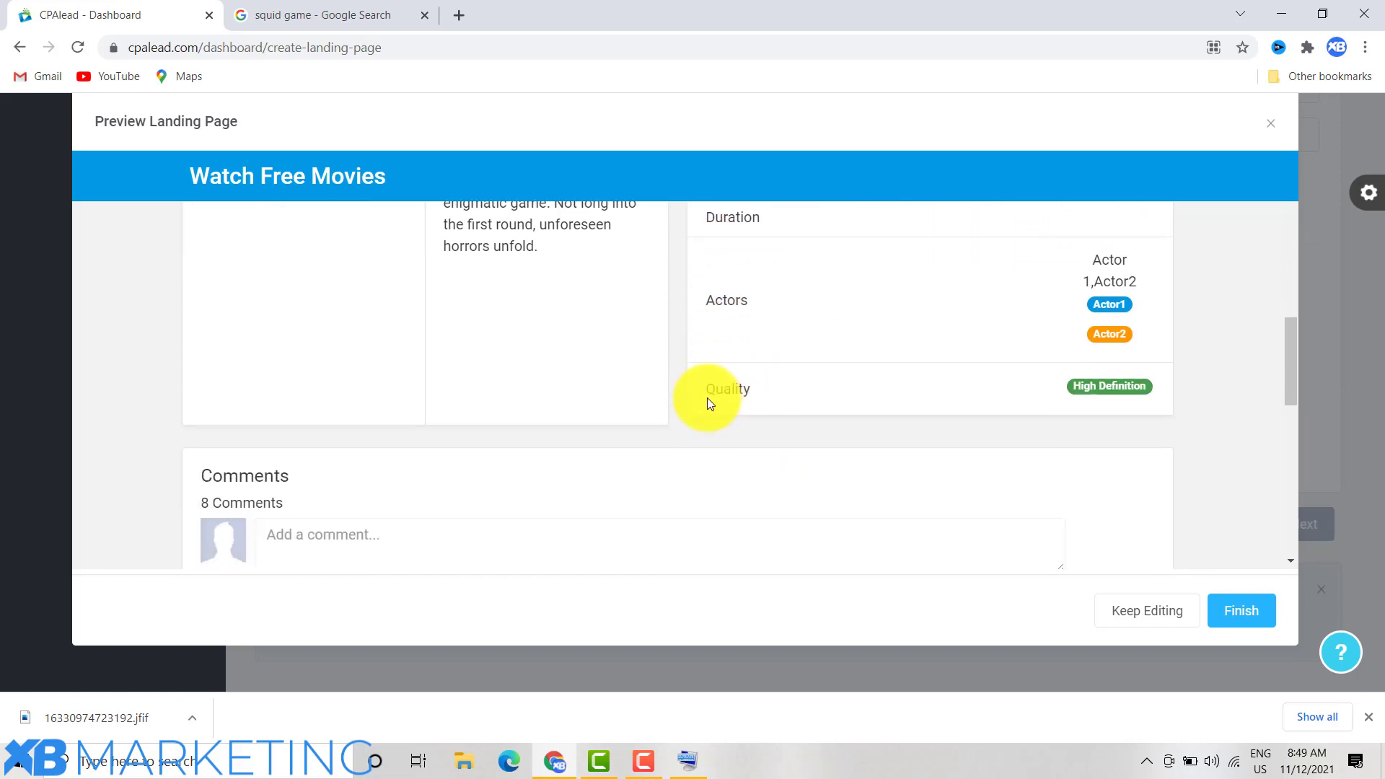
scroll(737, 479, down, 3)
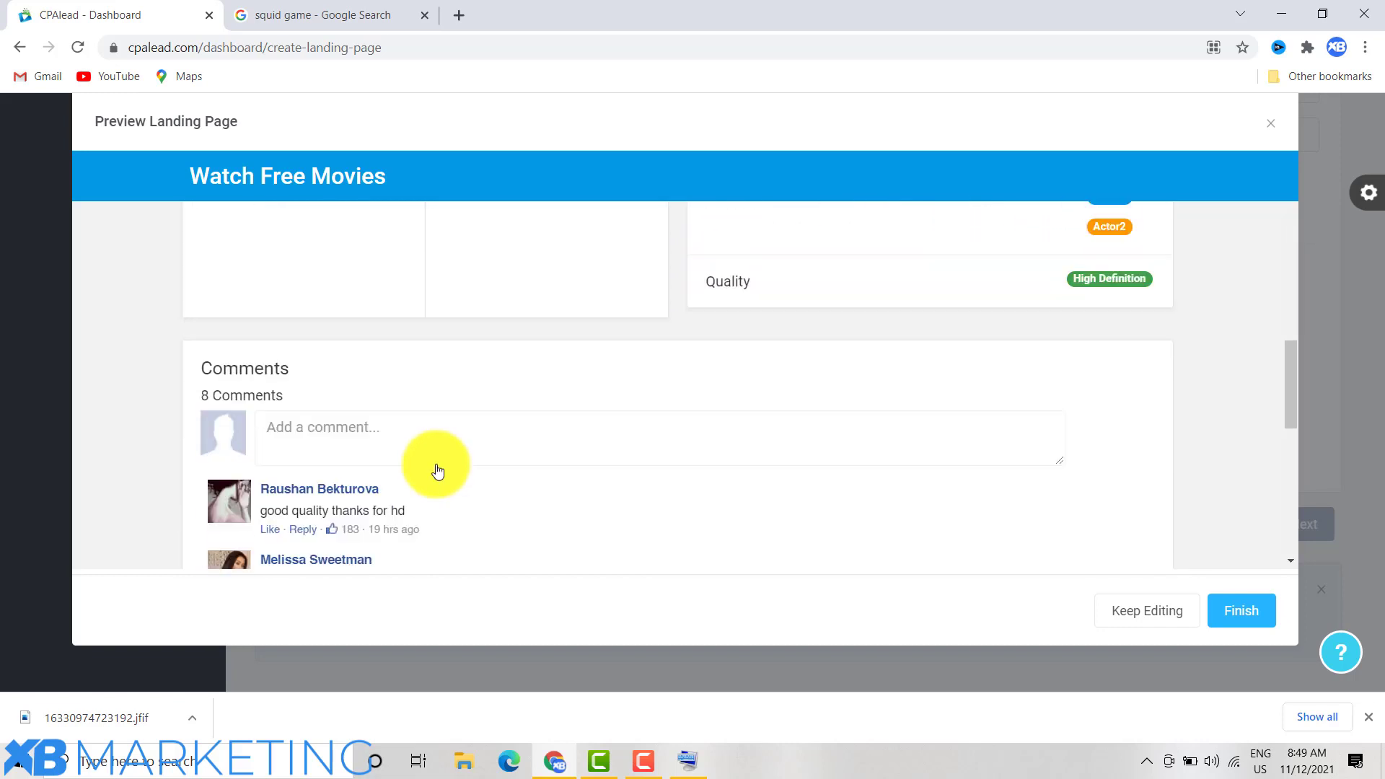
scroll(303, 456, down, 3)
scroll(299, 435, down, 3)
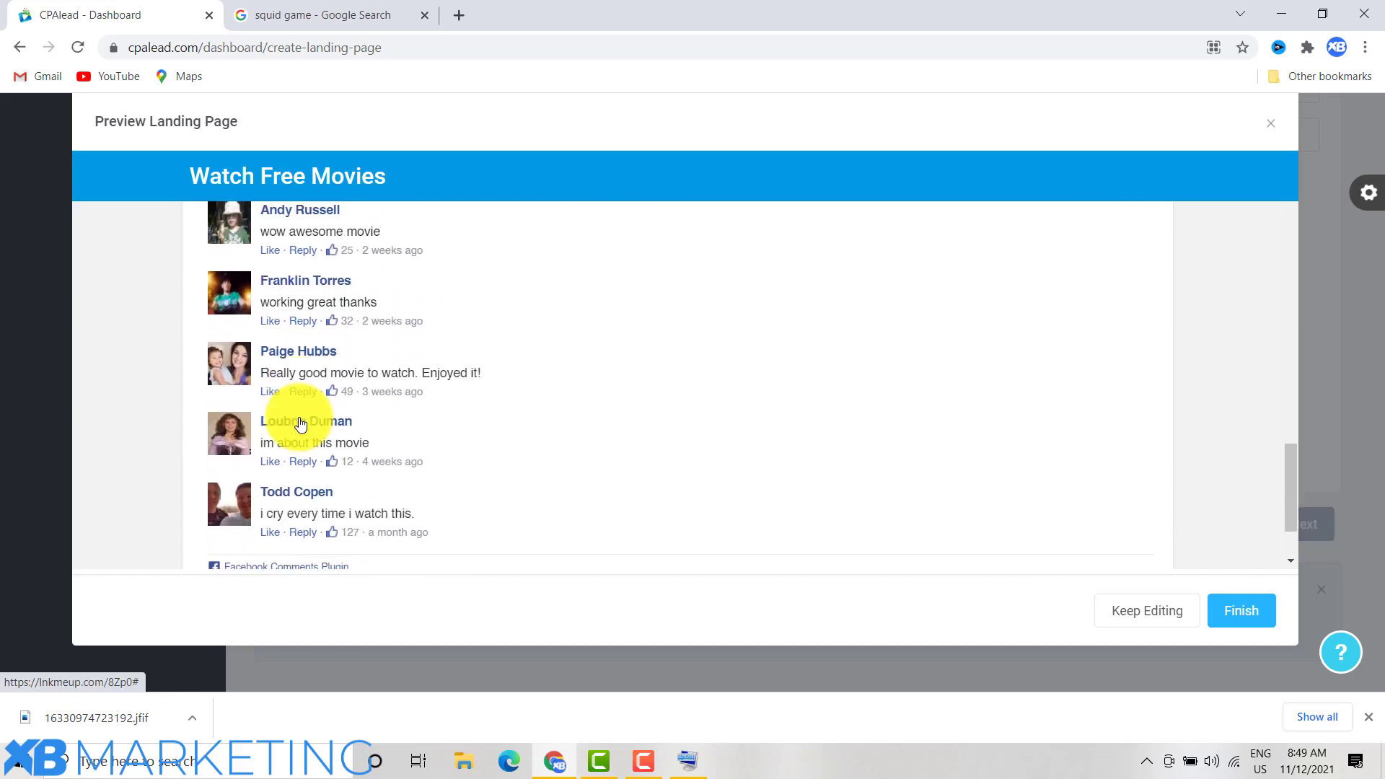
scroll(306, 429, up, 5)
scroll(355, 445, up, 15)
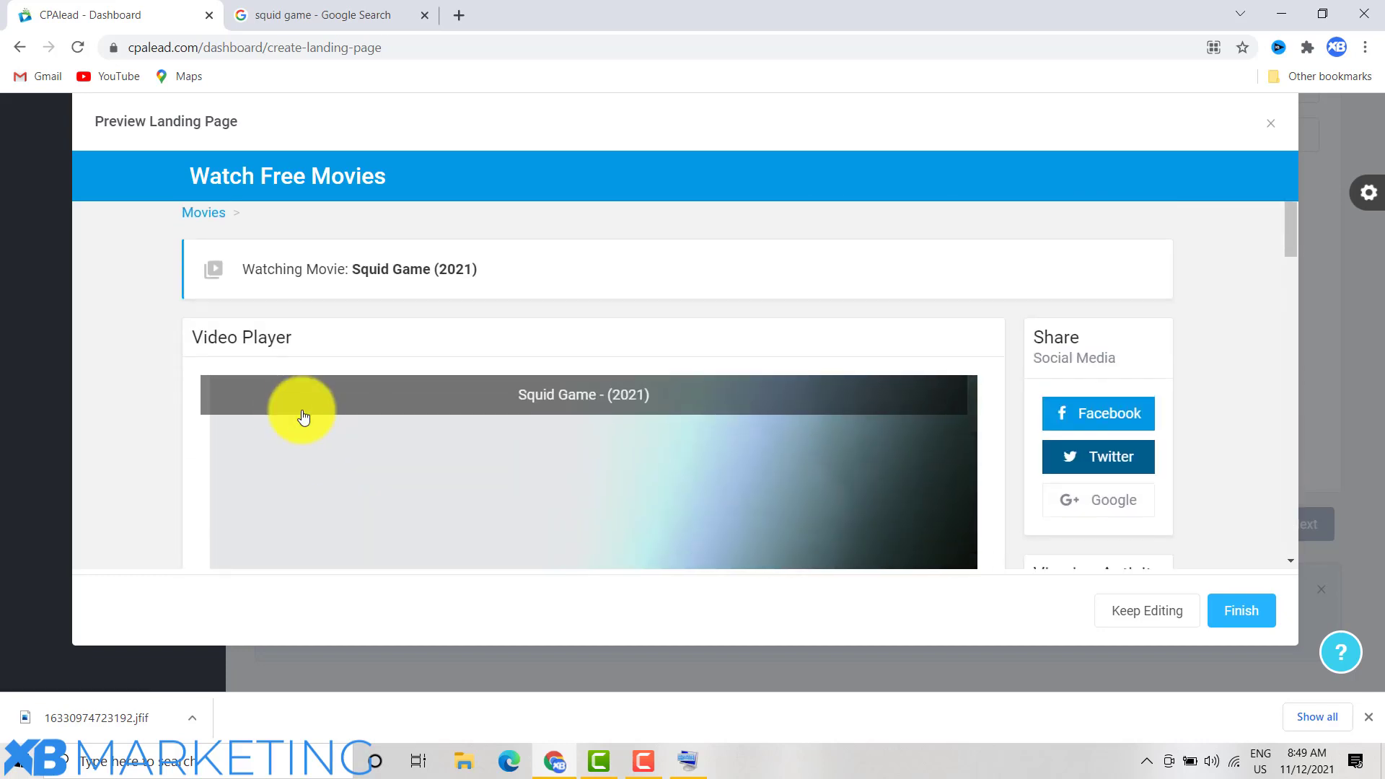
Play the video in the landing page preview until the Unlock locker opens, and dismiss the locker.
scroll(300, 412, down, 5)
click(258, 388)
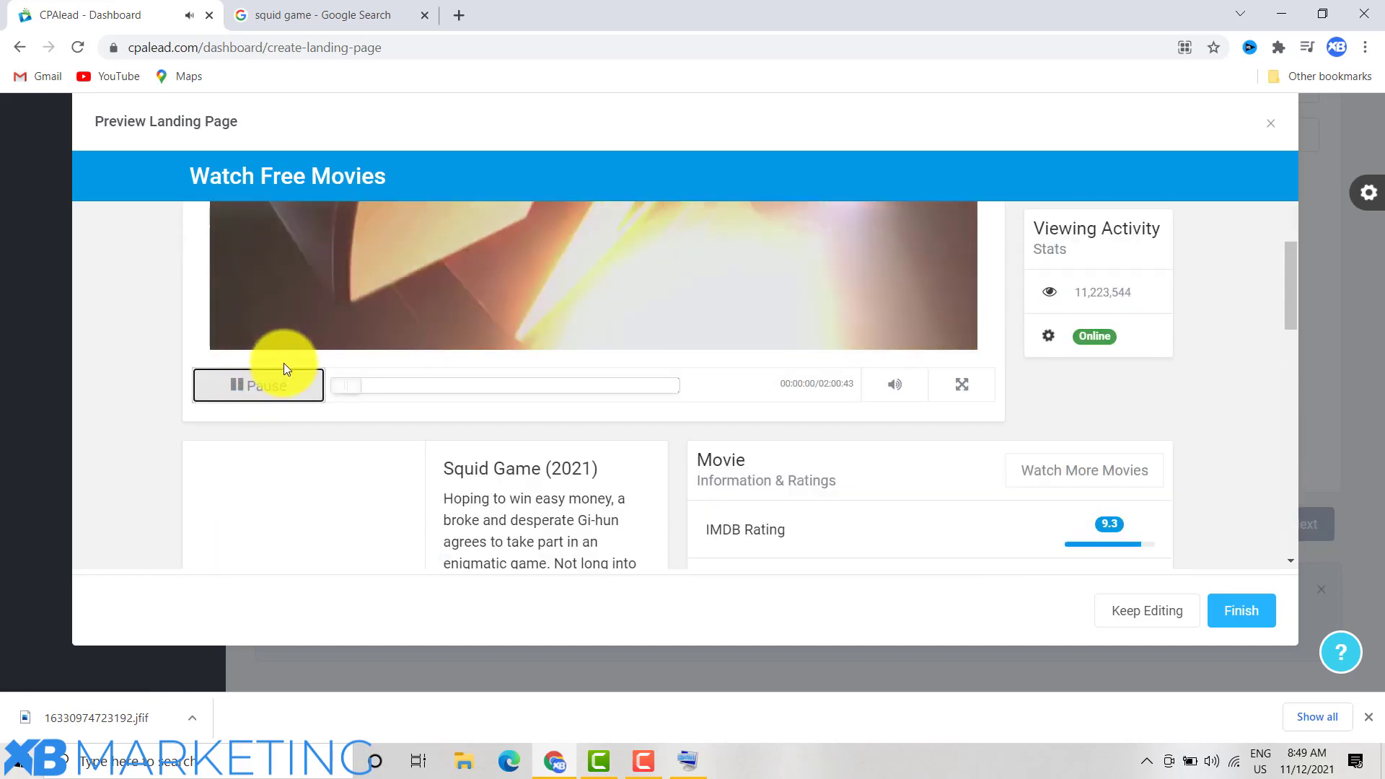
scroll(317, 388, up, 3)
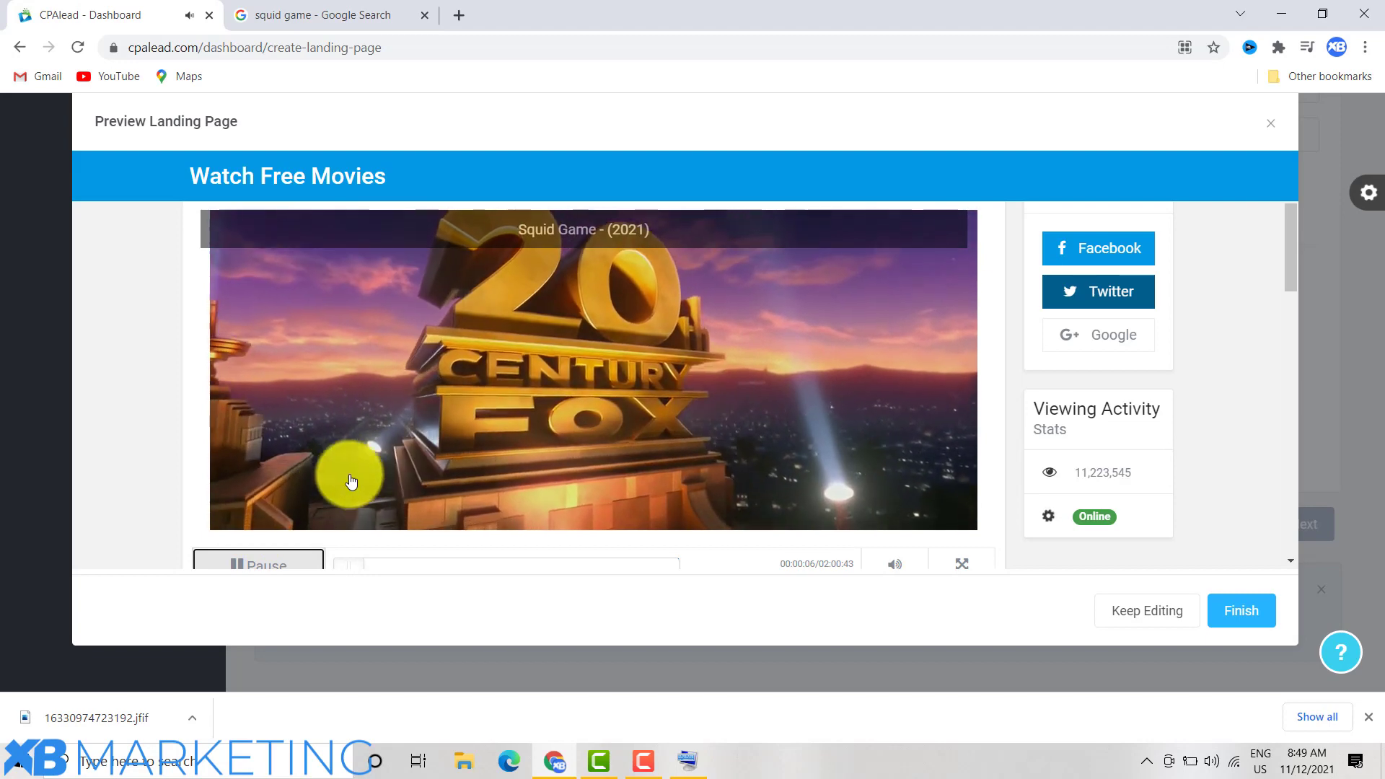
scroll(346, 469, down, 1)
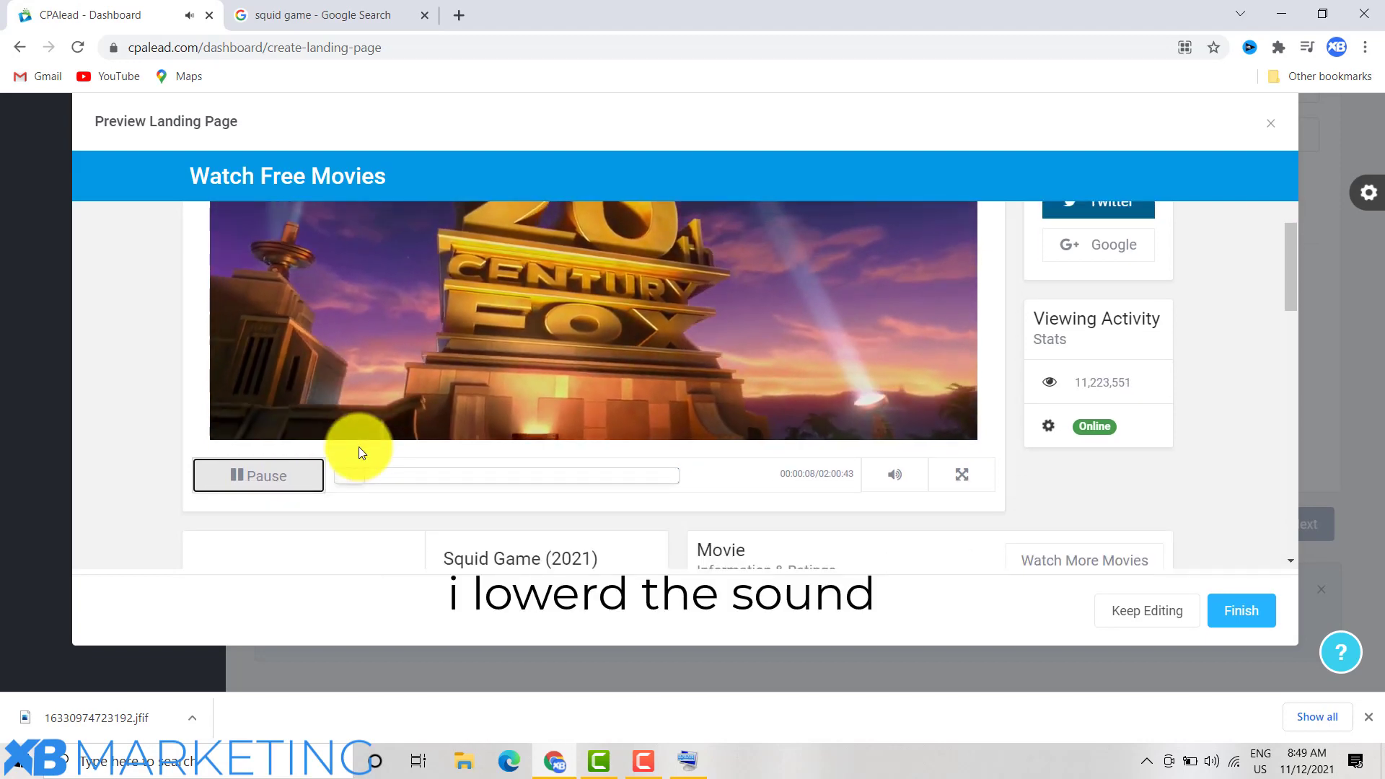
scroll(358, 447, up, 1)
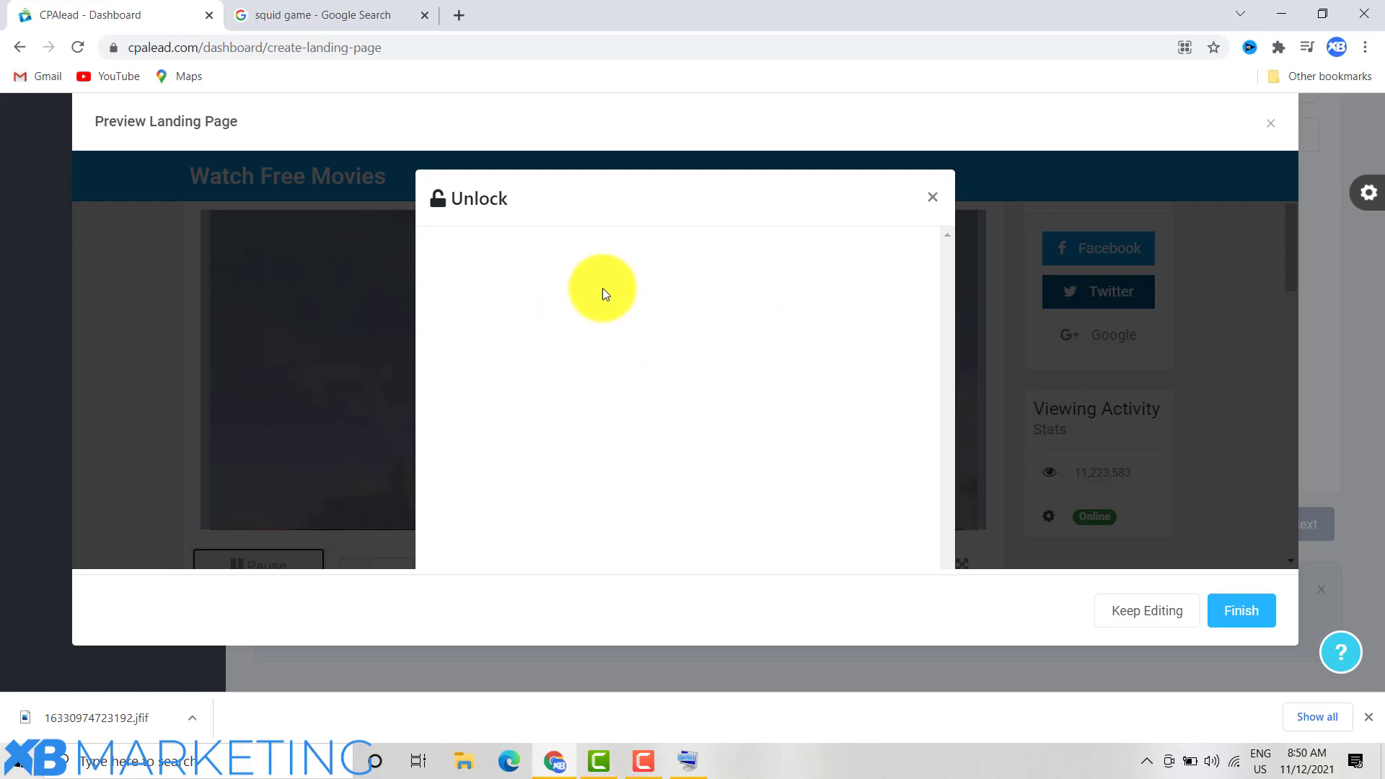
click(928, 202)
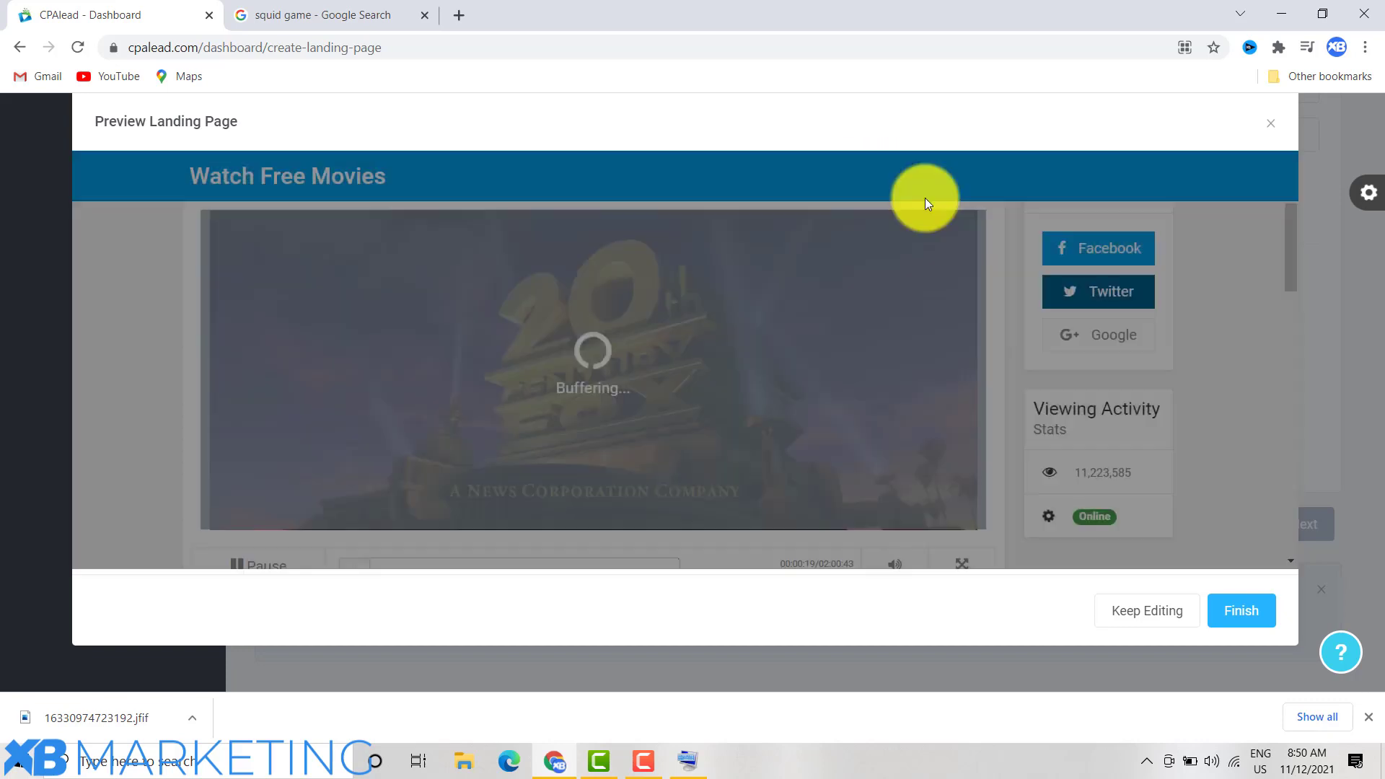
Finish the landing page from its preview and get its links.
scroll(1209, 463, down, 4)
scroll(1234, 520, down, 8)
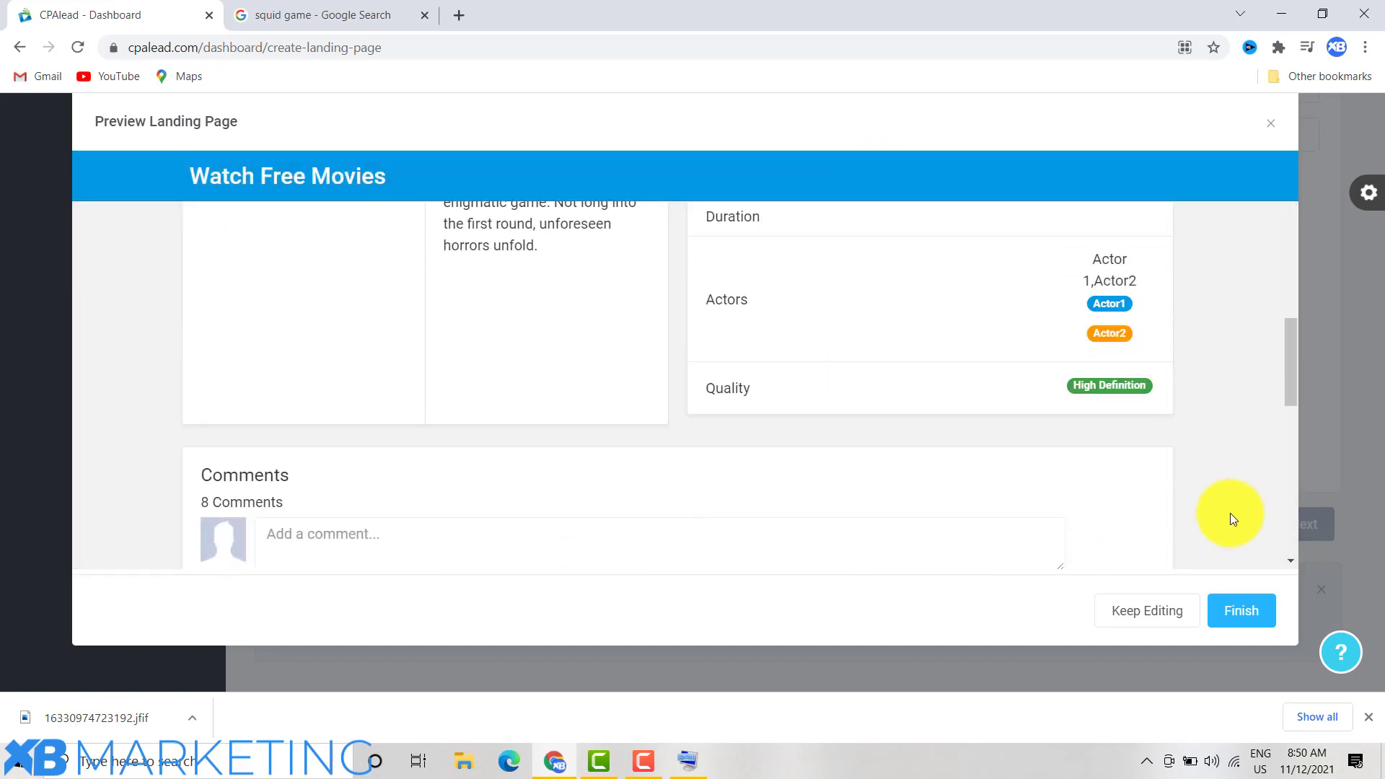
click(1261, 614)
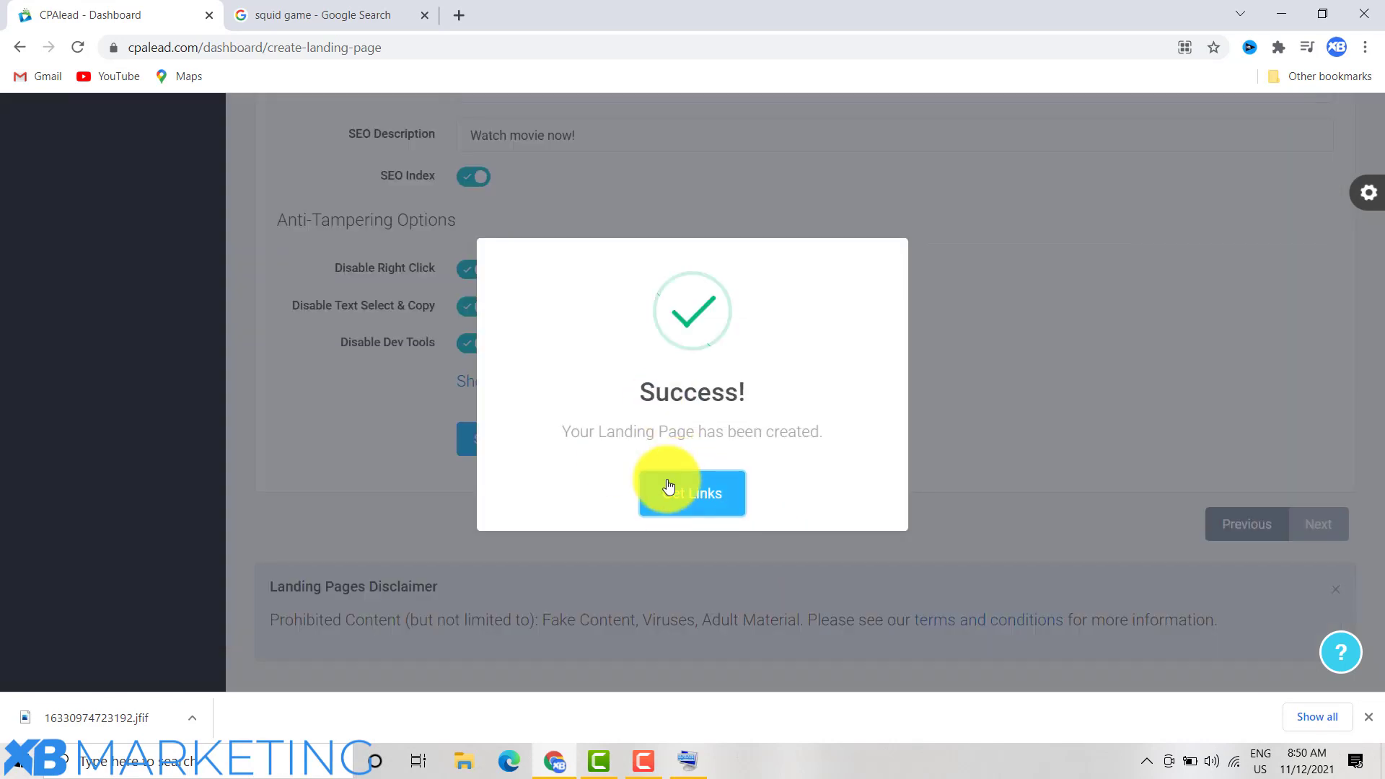
click(696, 489)
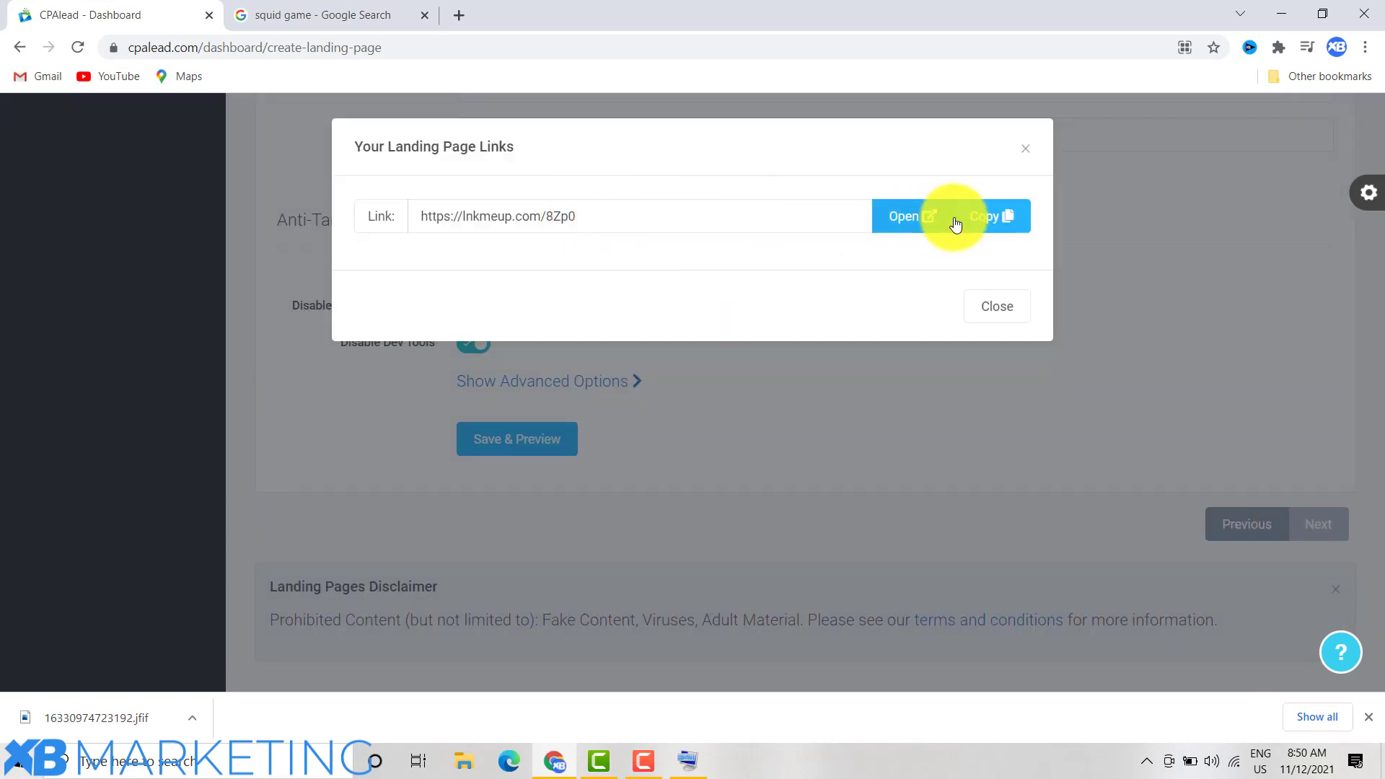
click(988, 219)
click(459, 15)
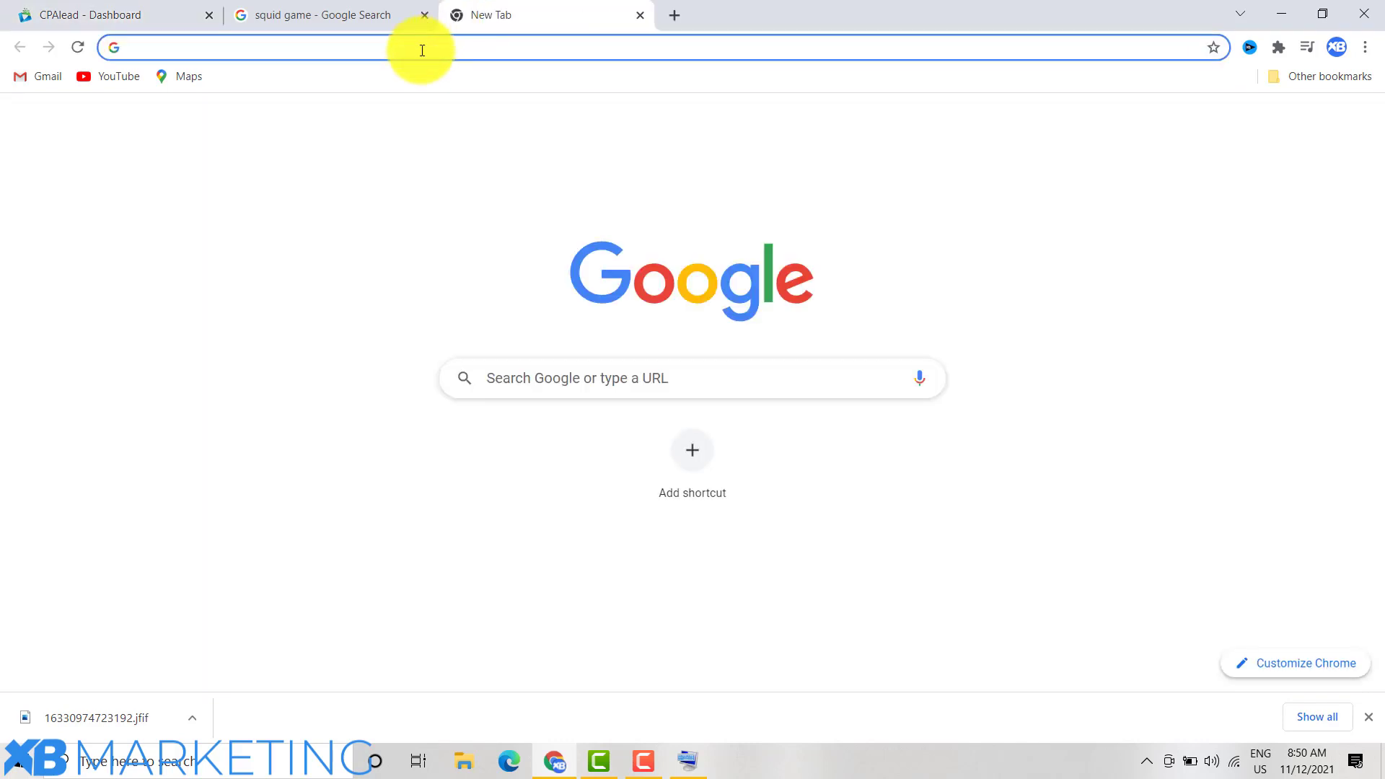
key(ctrl+v)
key(Return)
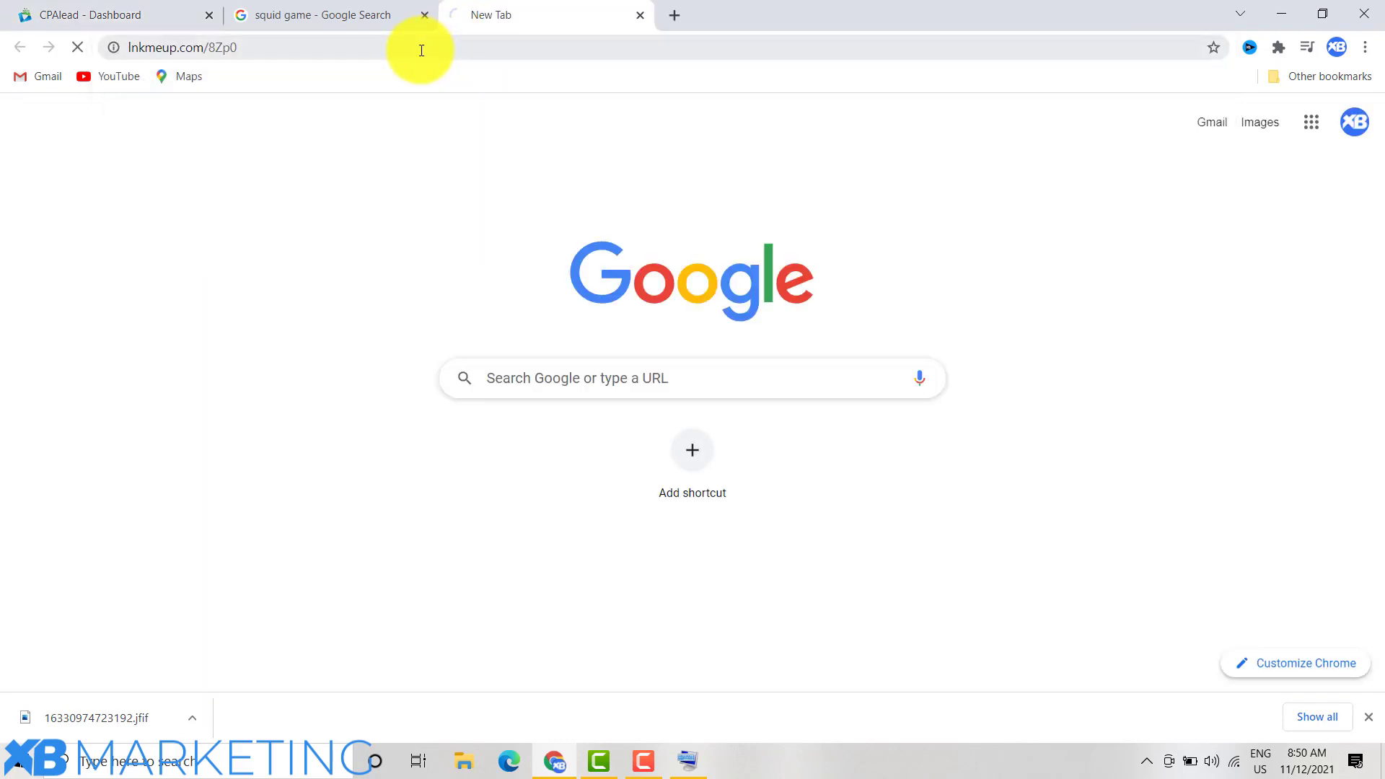
Play the video on the live landing page until the Unlock offer list opens, and close the list.
scroll(483, 297, down, 10)
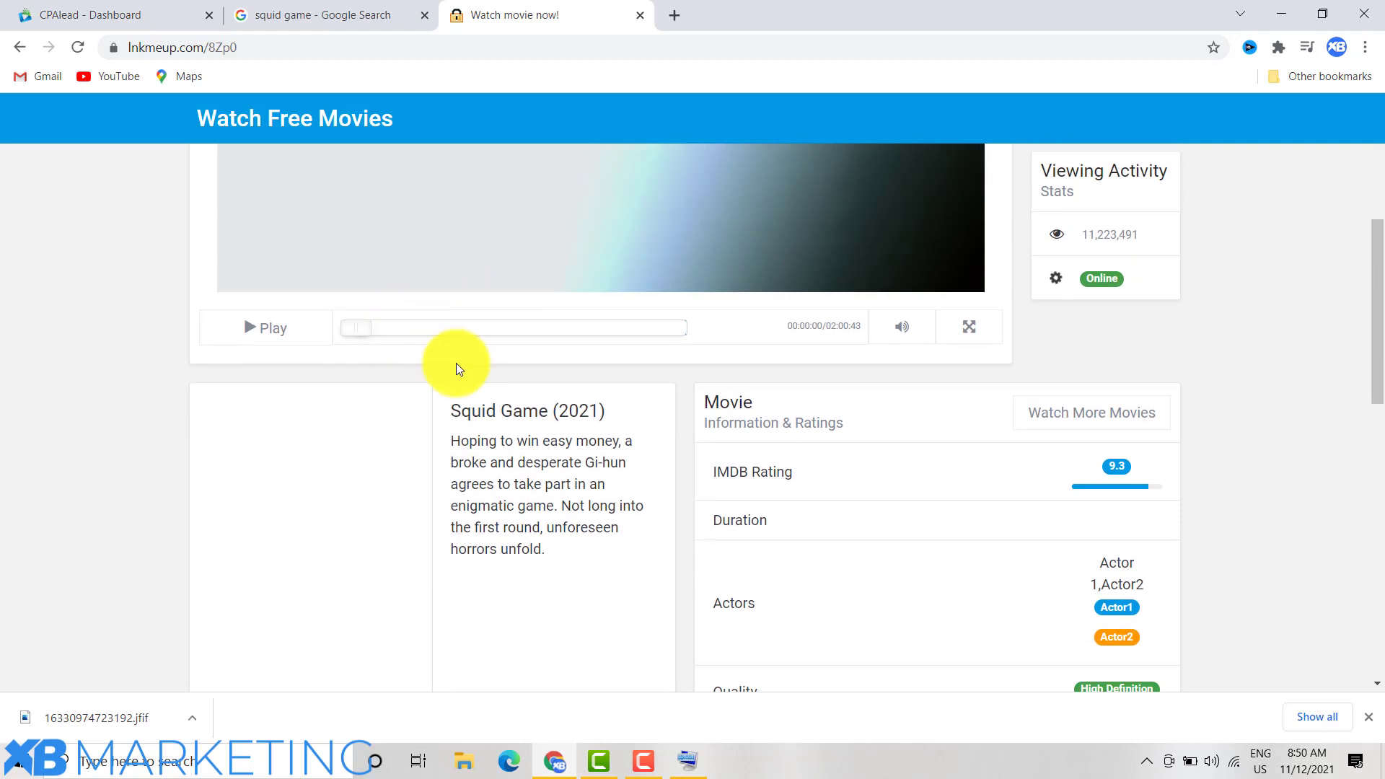
scroll(625, 349, down, 5)
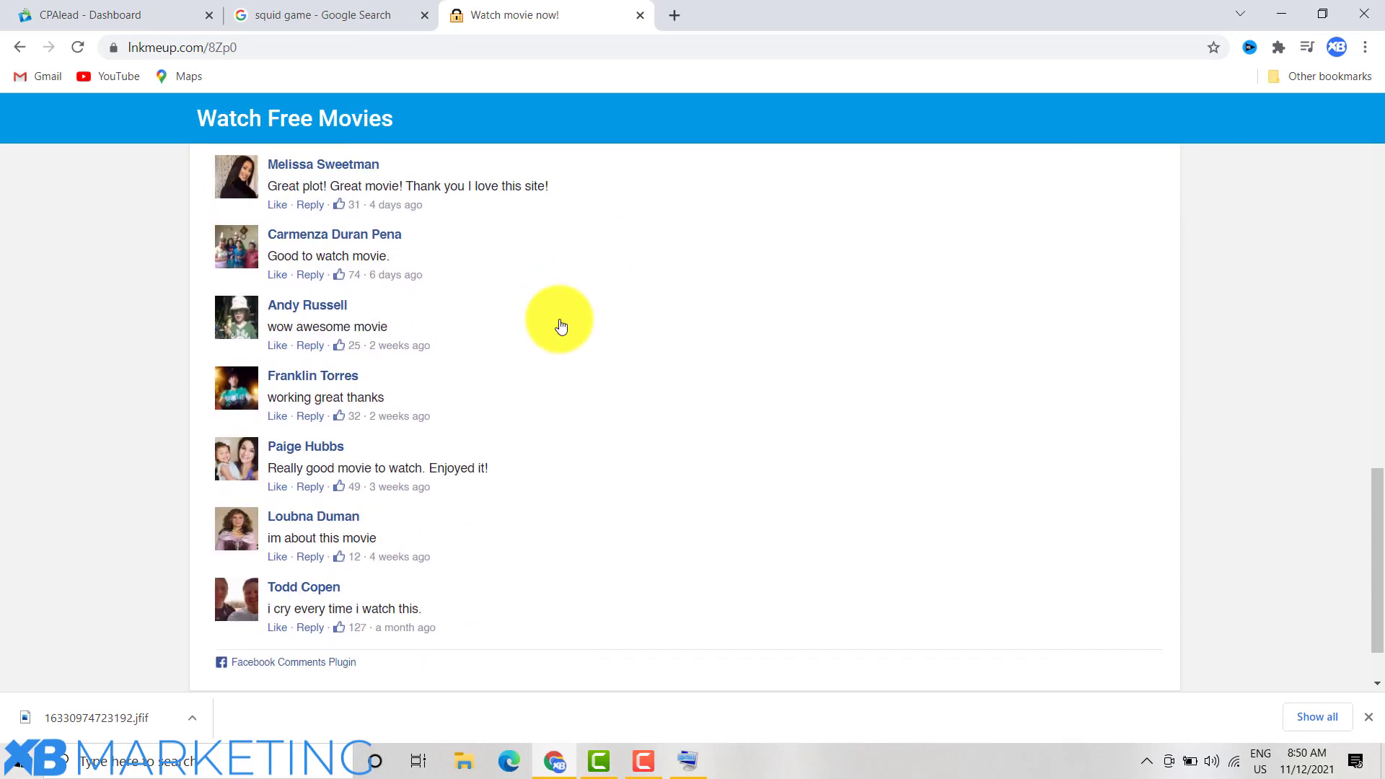
scroll(556, 322, up, 12)
scroll(308, 505, down, 1)
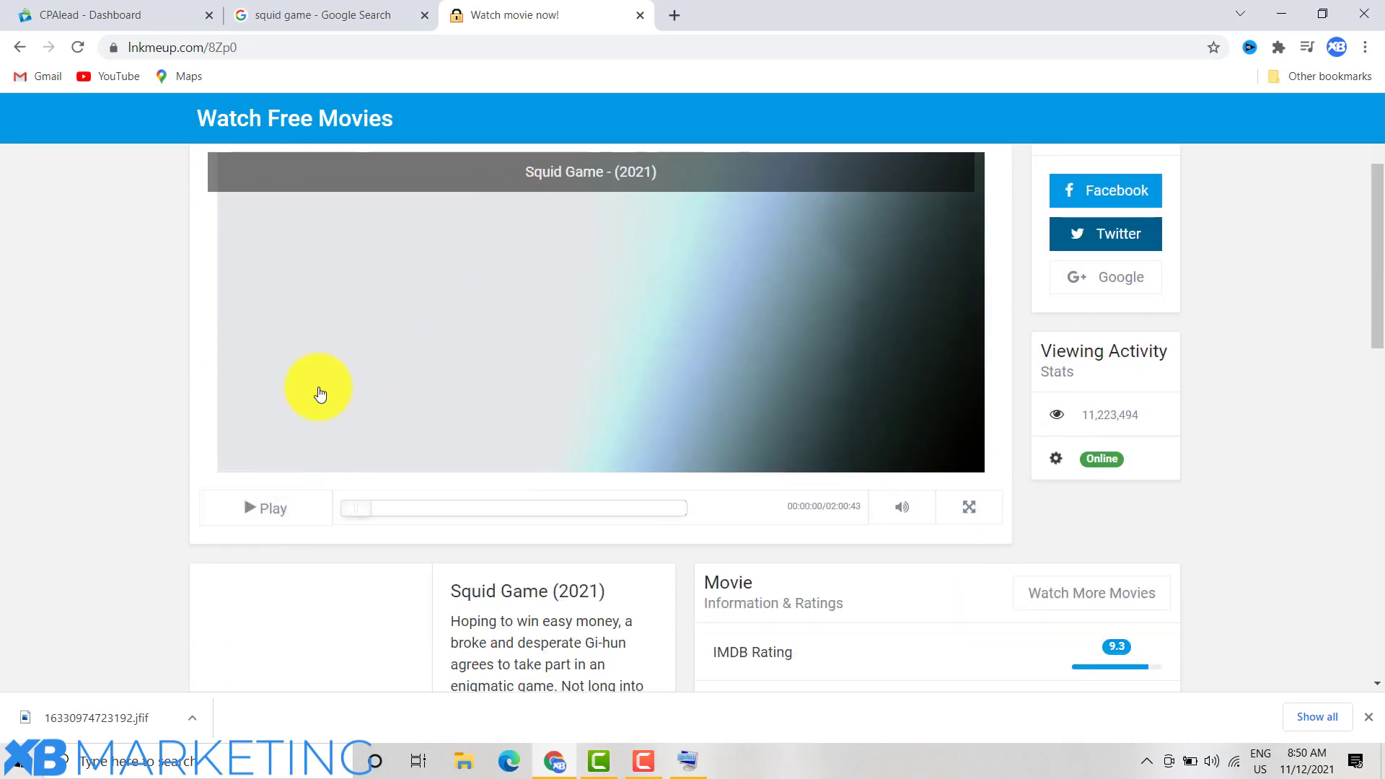
click(264, 517)
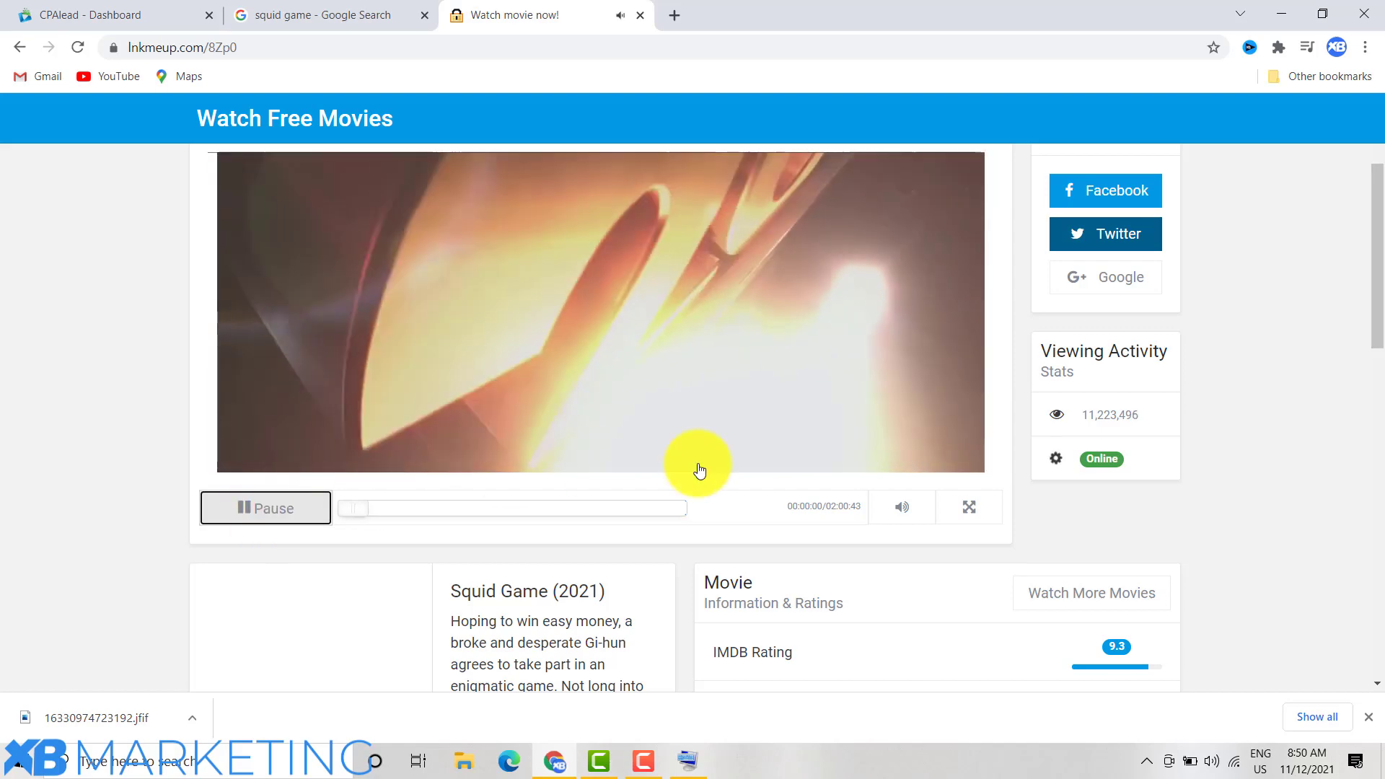
click(903, 509)
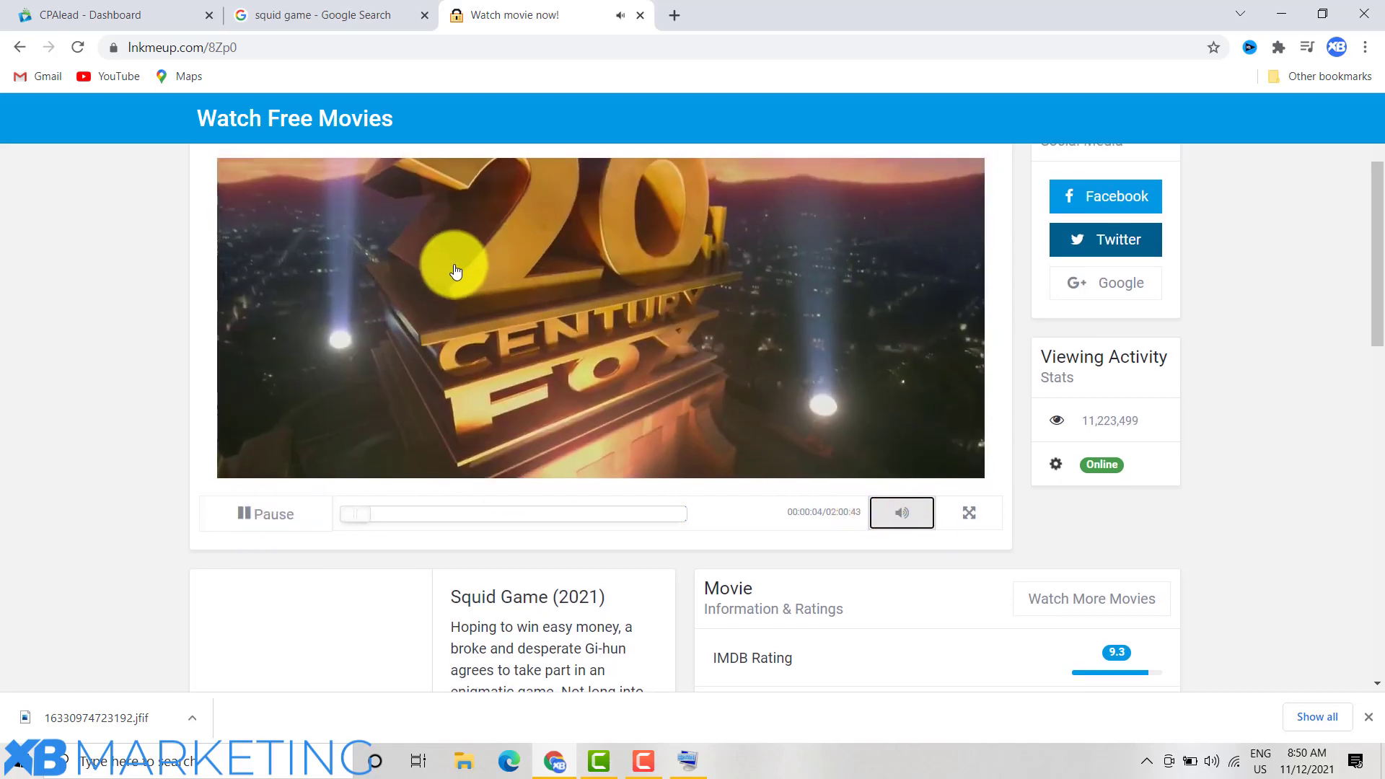
scroll(599, 317, up, 2)
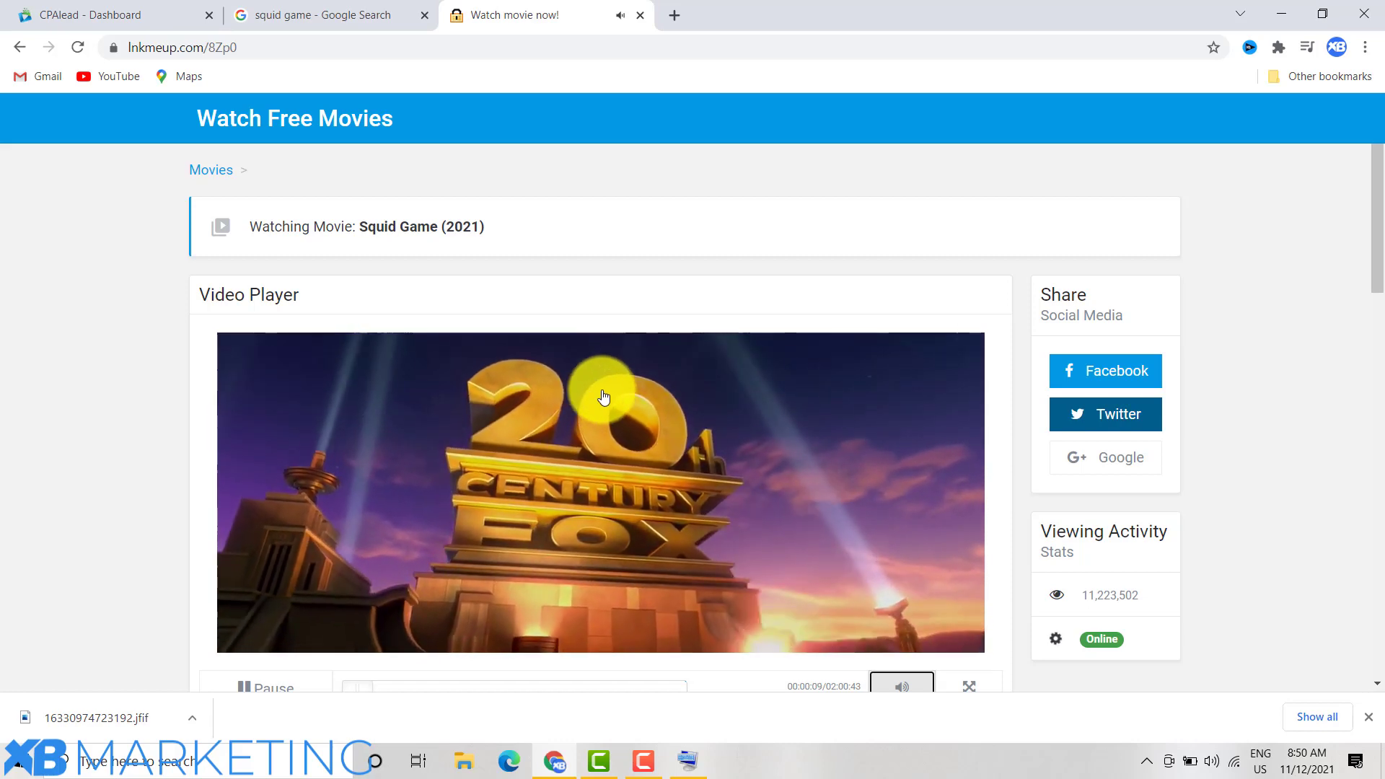
scroll(640, 461, down, 1)
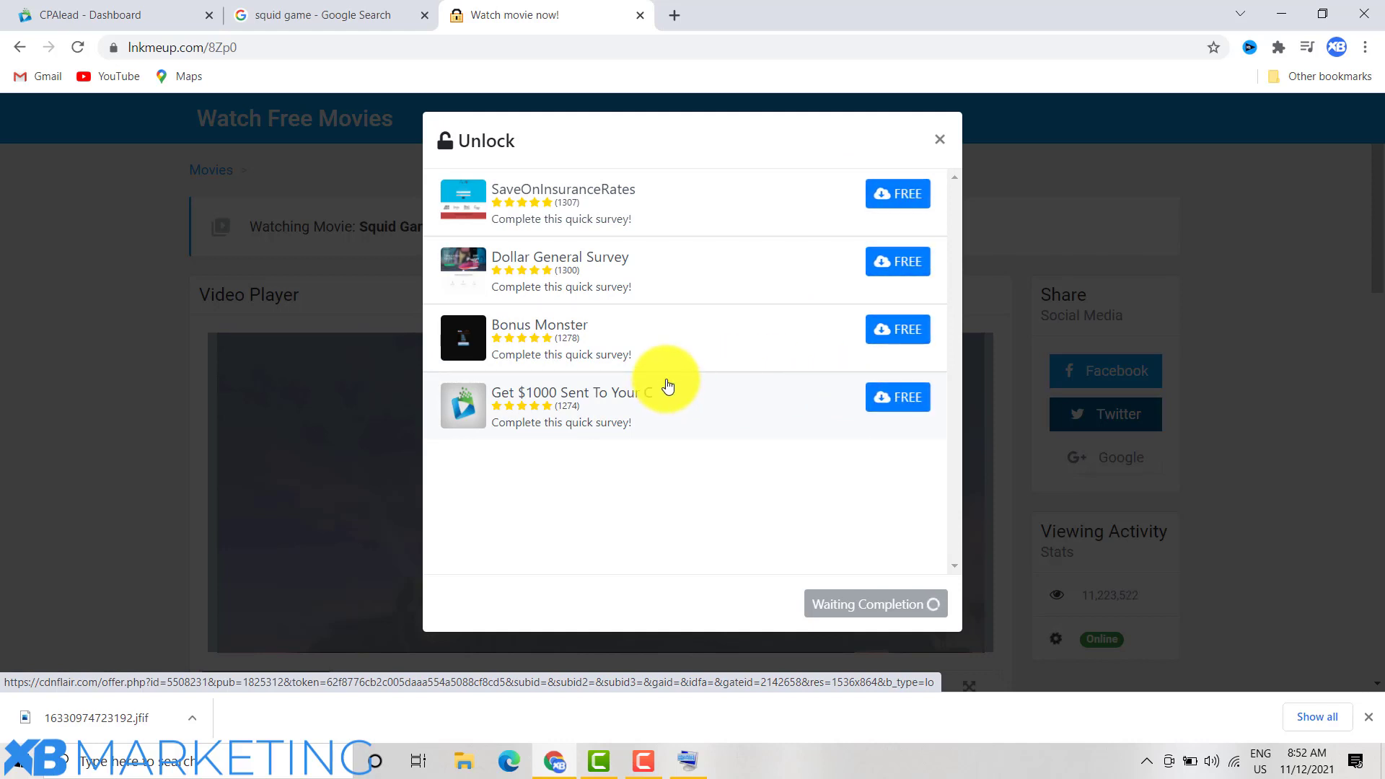
click(938, 139)
Review the live landing page's video player, movie information, comments, share buttons and viewing activity.
scroll(645, 280, down, 2)
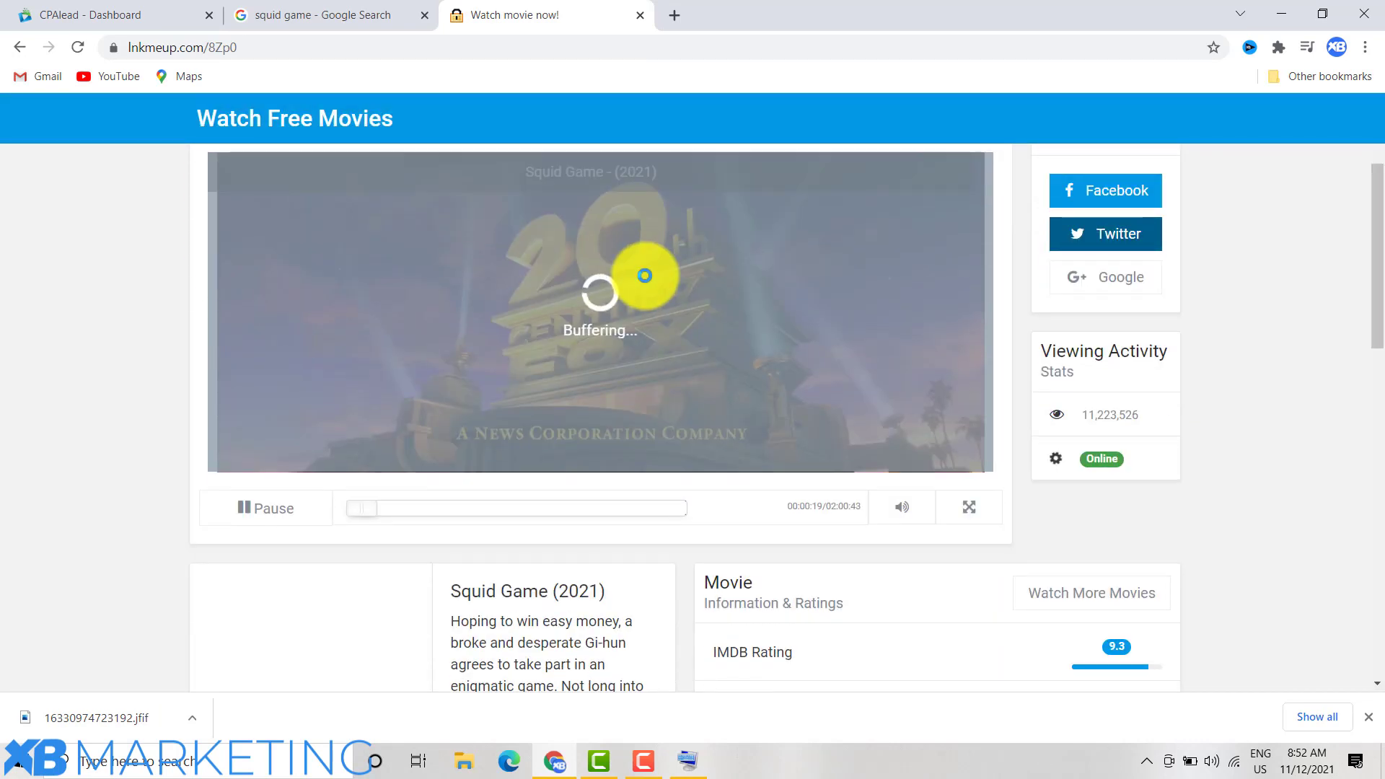
scroll(293, 202, up, 2)
scroll(386, 176, down, 6)
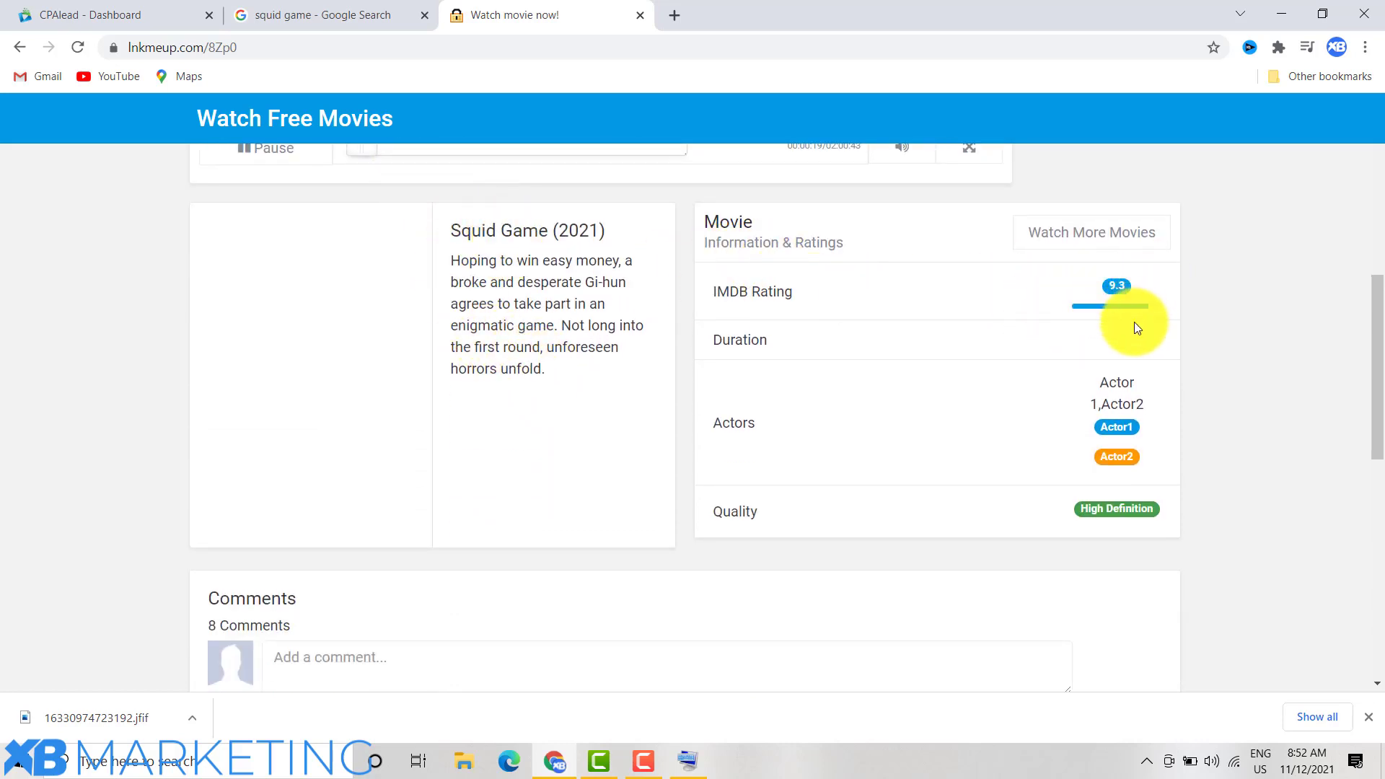
scroll(874, 441, down, 10)
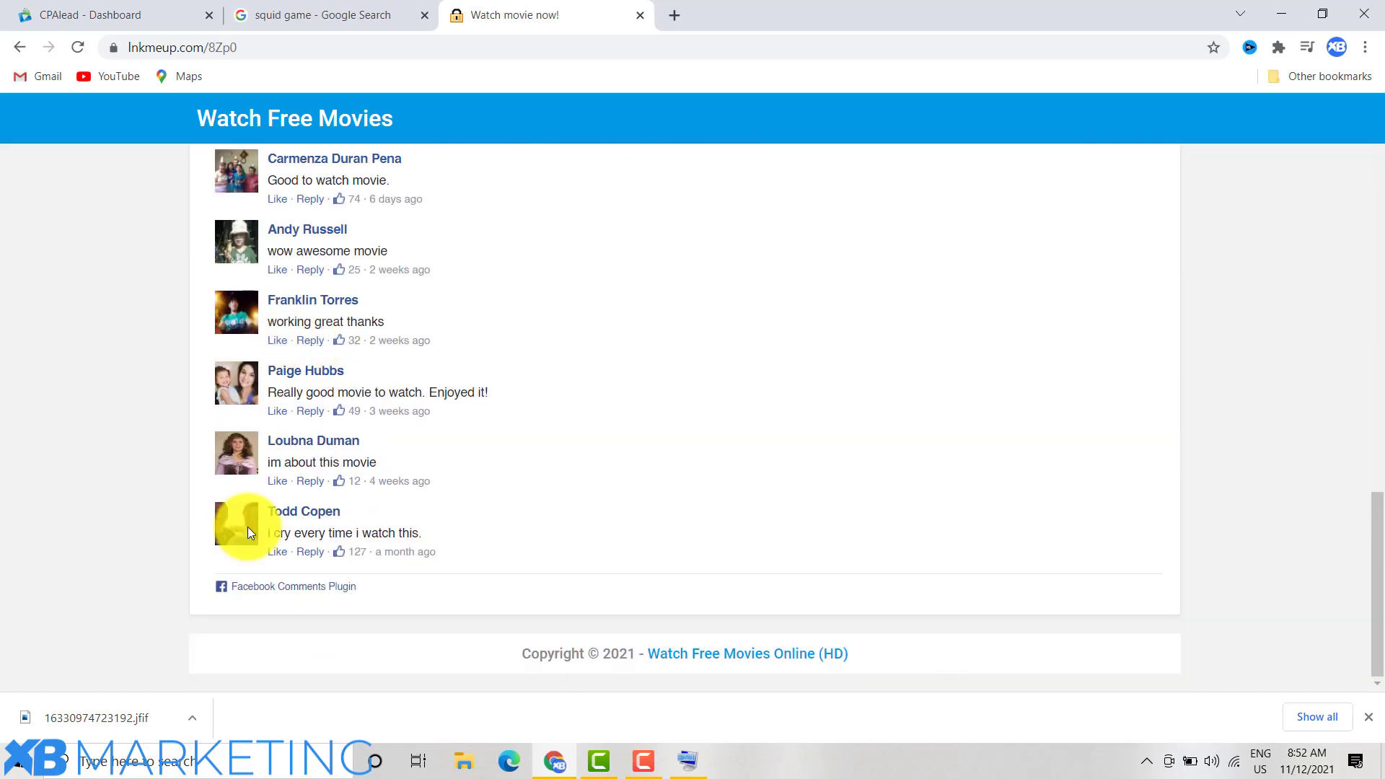
scroll(268, 426, up, 1)
scroll(268, 426, up, 13)
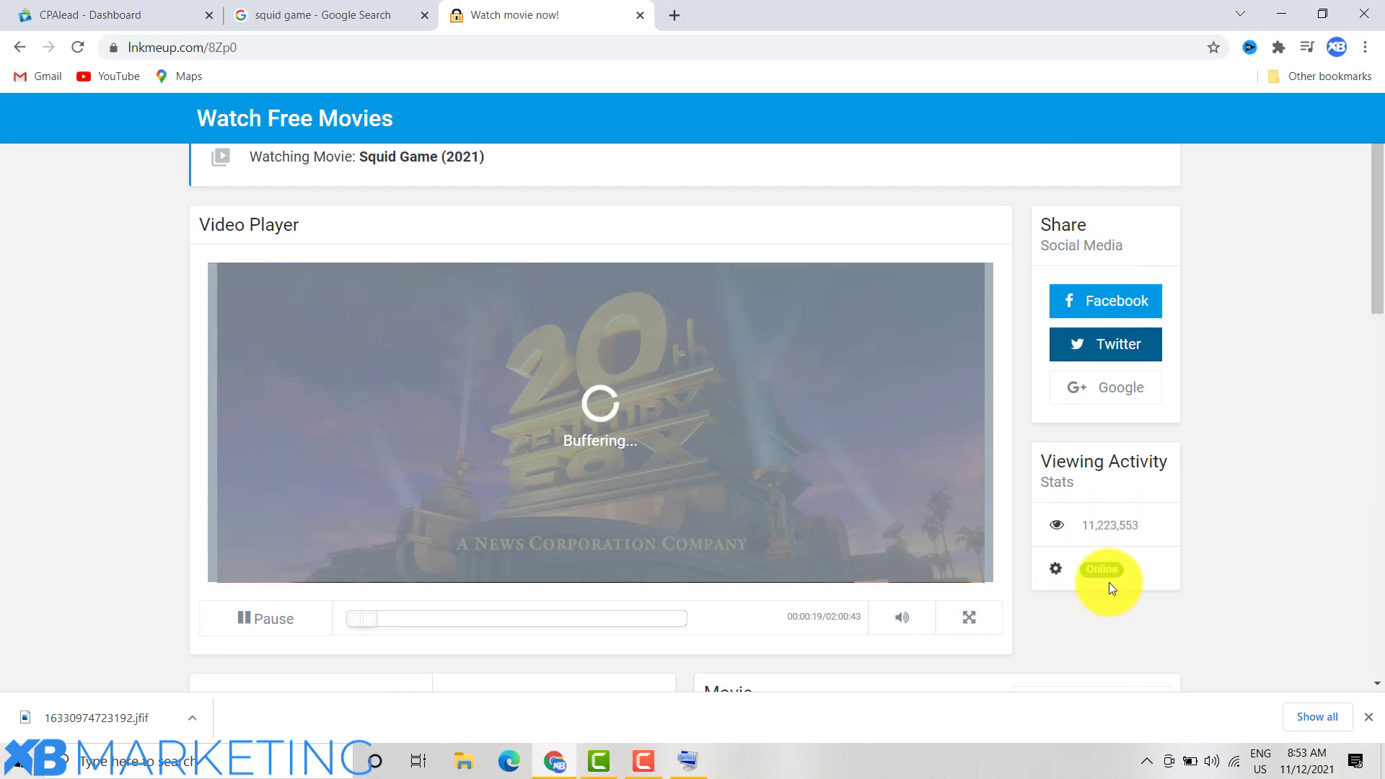
scroll(1088, 311, up, 1)
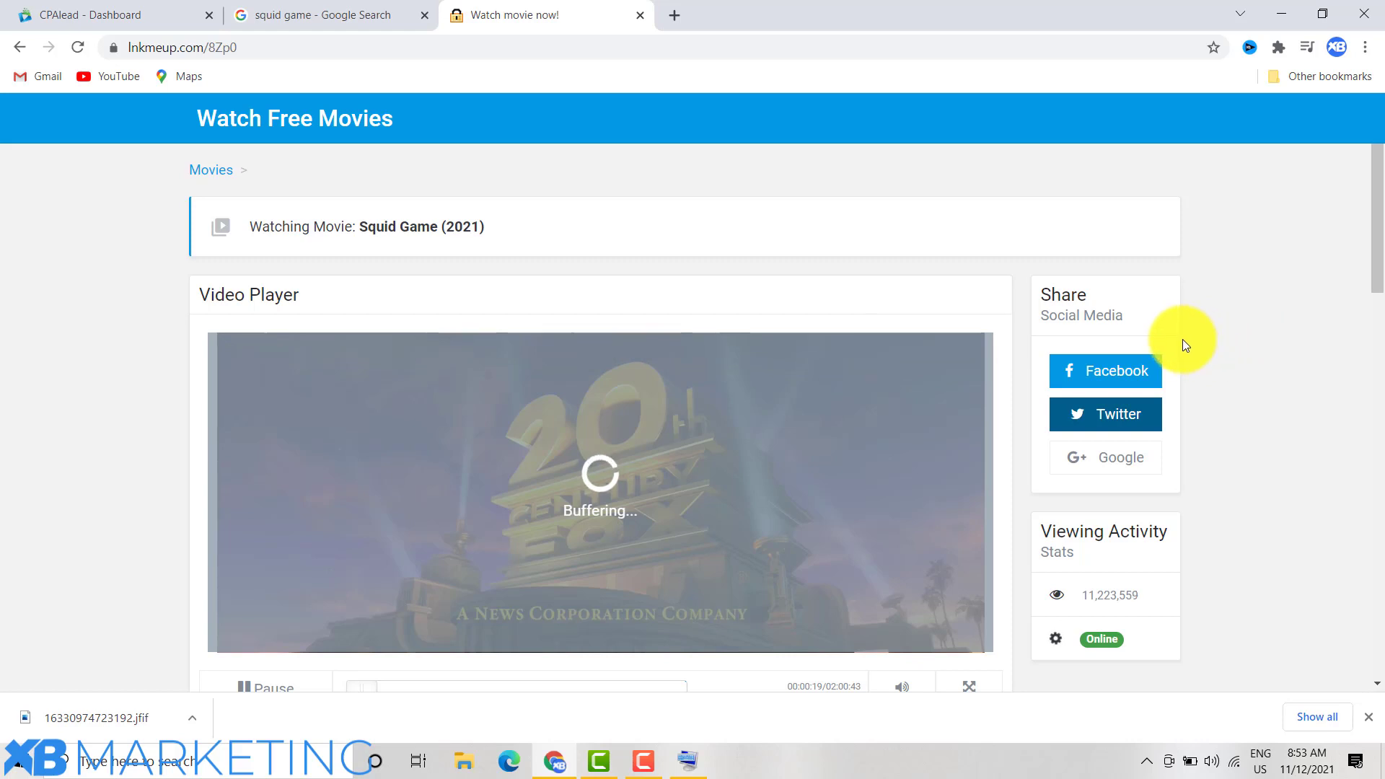
scroll(1183, 341, down, 1)
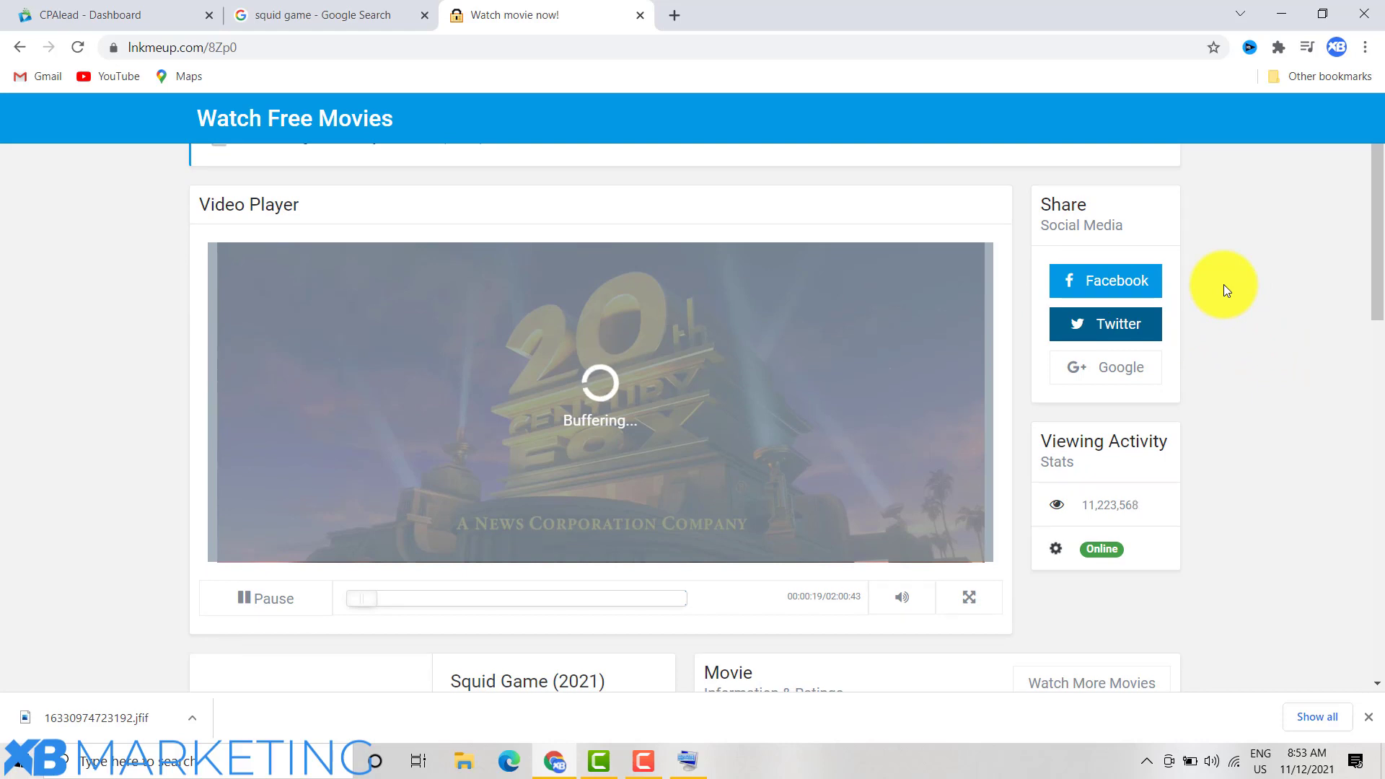
Return to the CPAlead dashboard and open the page for managing File & Link Lockers.
click(115, 7)
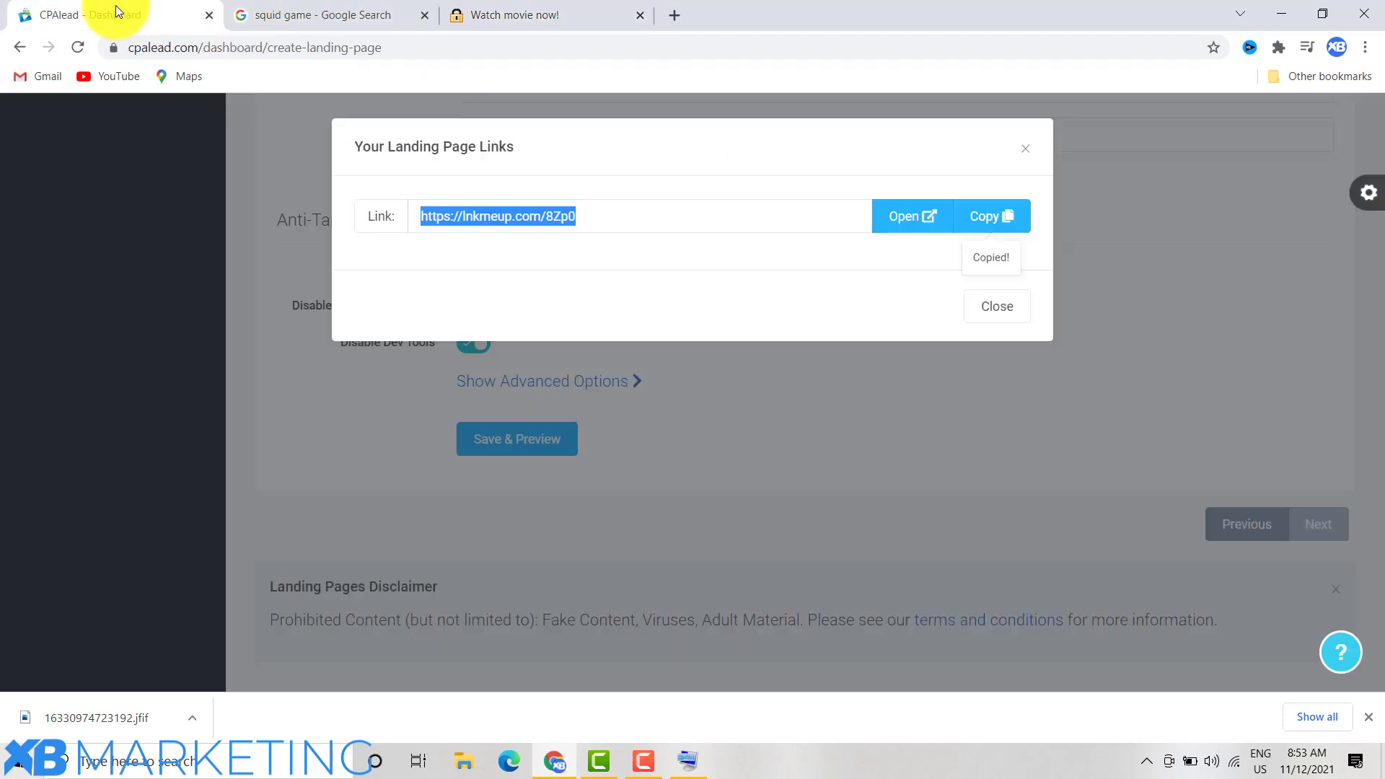
click(641, 479)
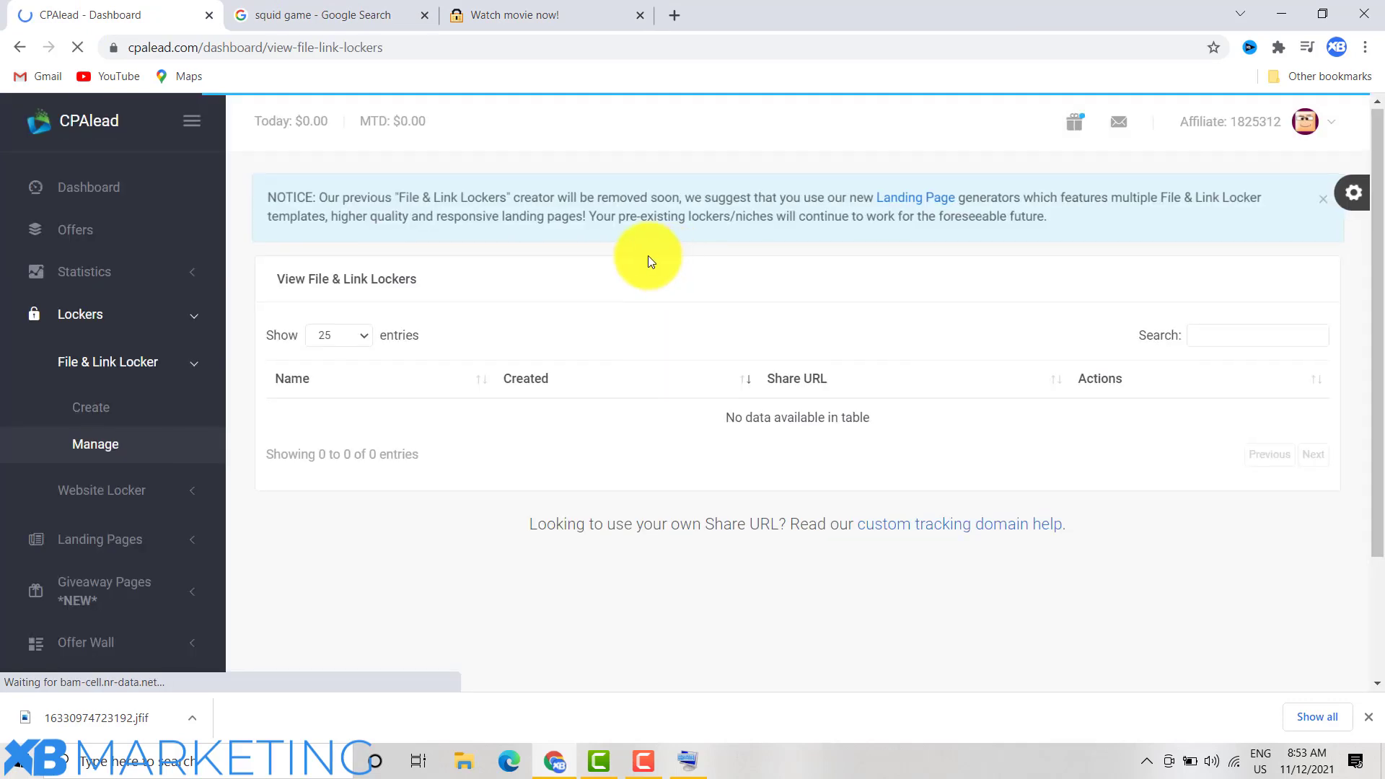
scroll(585, 192, down, 2)
scroll(586, 192, up, 2)
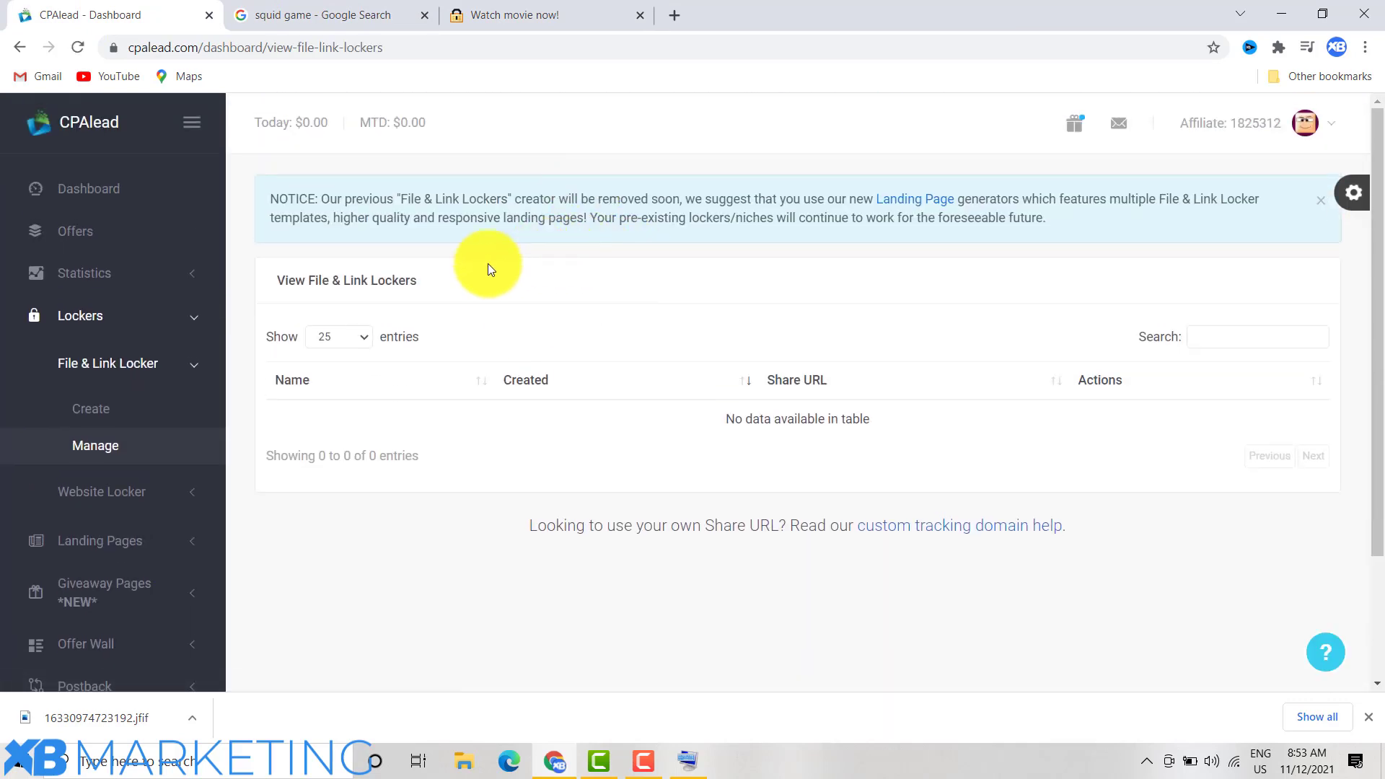
Open the gallery of pre-made landing pages from the dashboard's landing page section.
scroll(86, 548, down, 1)
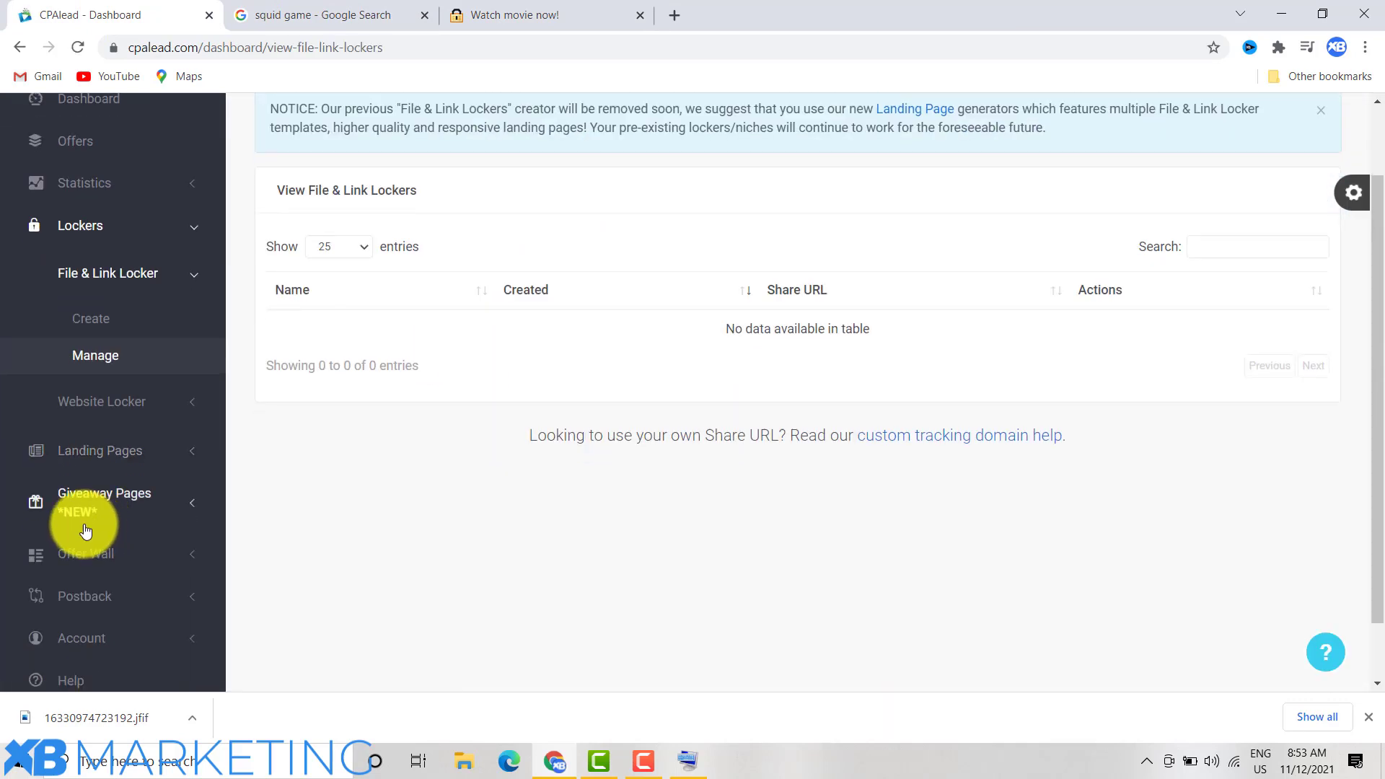
click(86, 455)
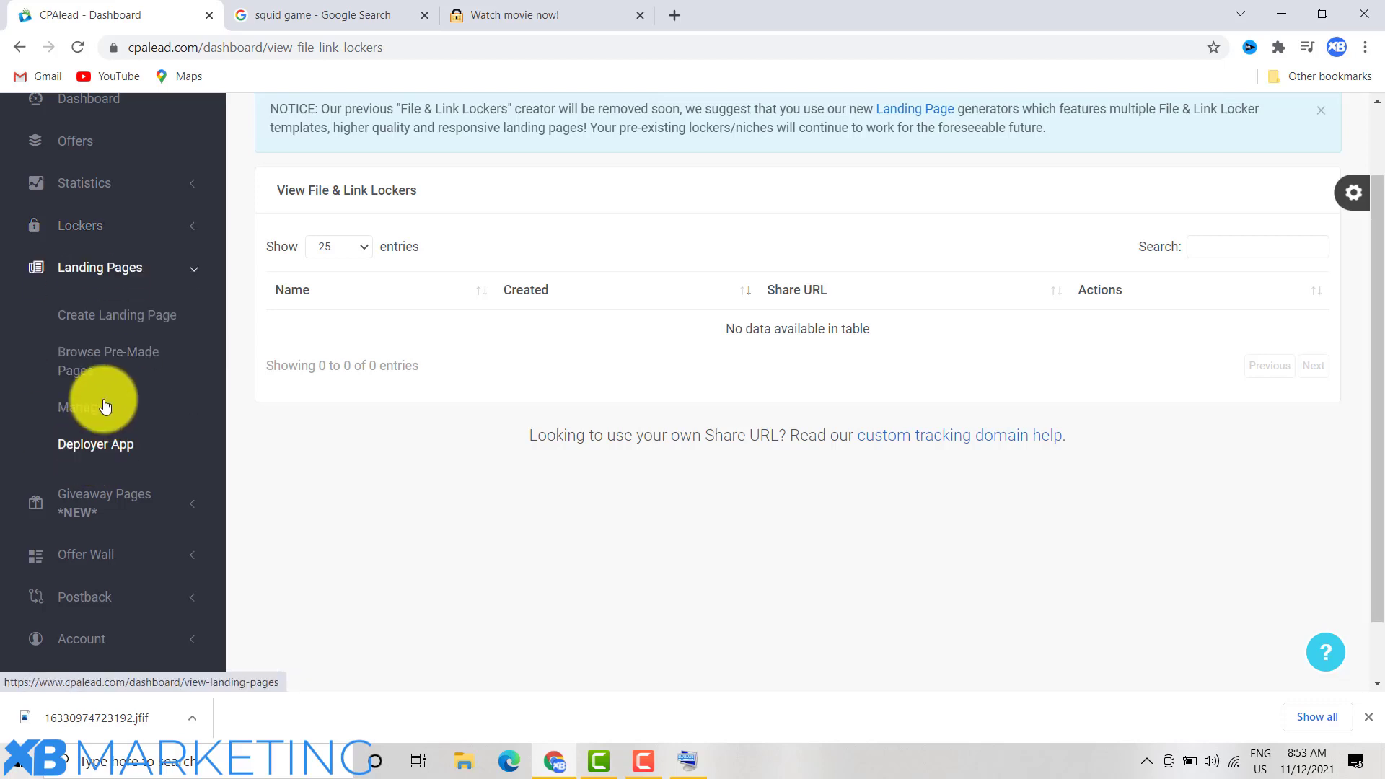
click(81, 363)
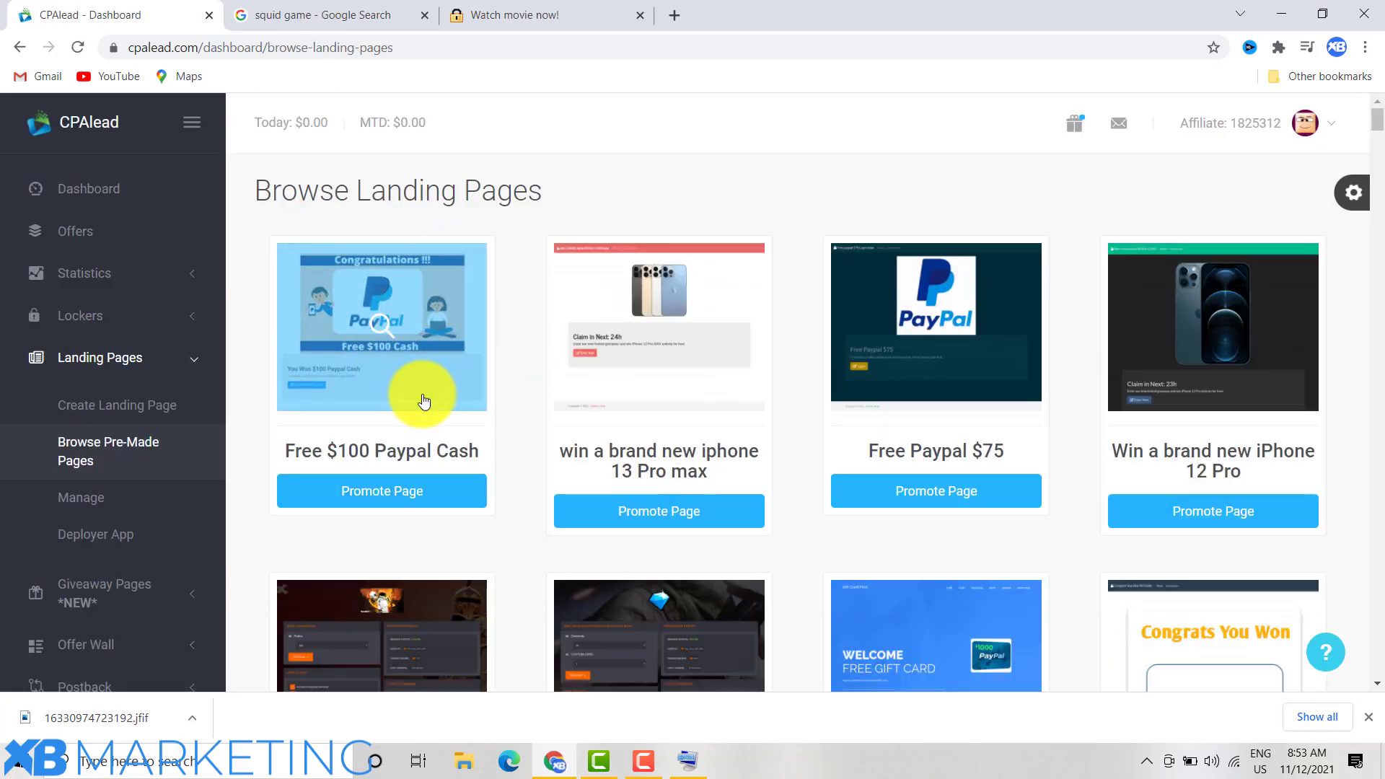
Browse the pre-made landing pages, examining the giveaway, gift card, game generator, movie and eBook designs available to promote.
scroll(978, 339, down, 1)
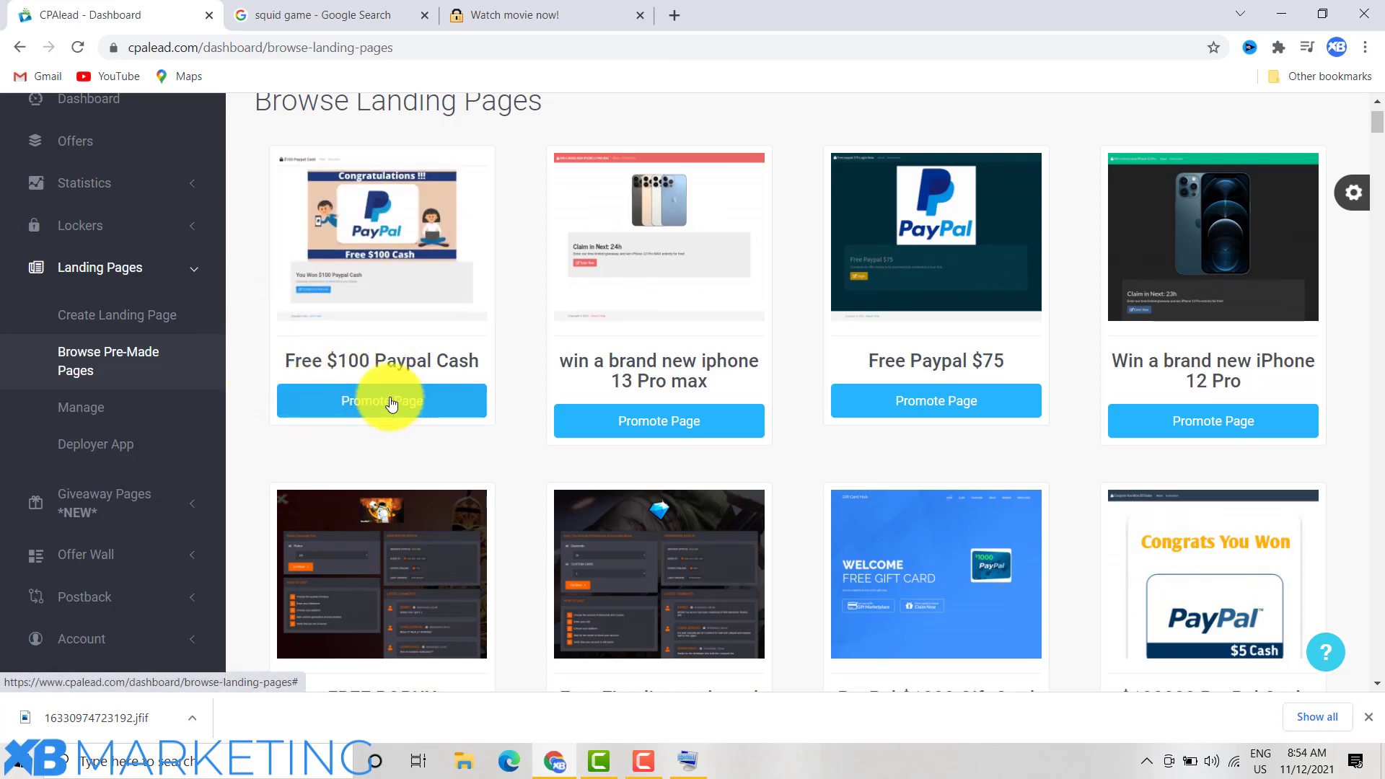
scroll(377, 410, down, 1)
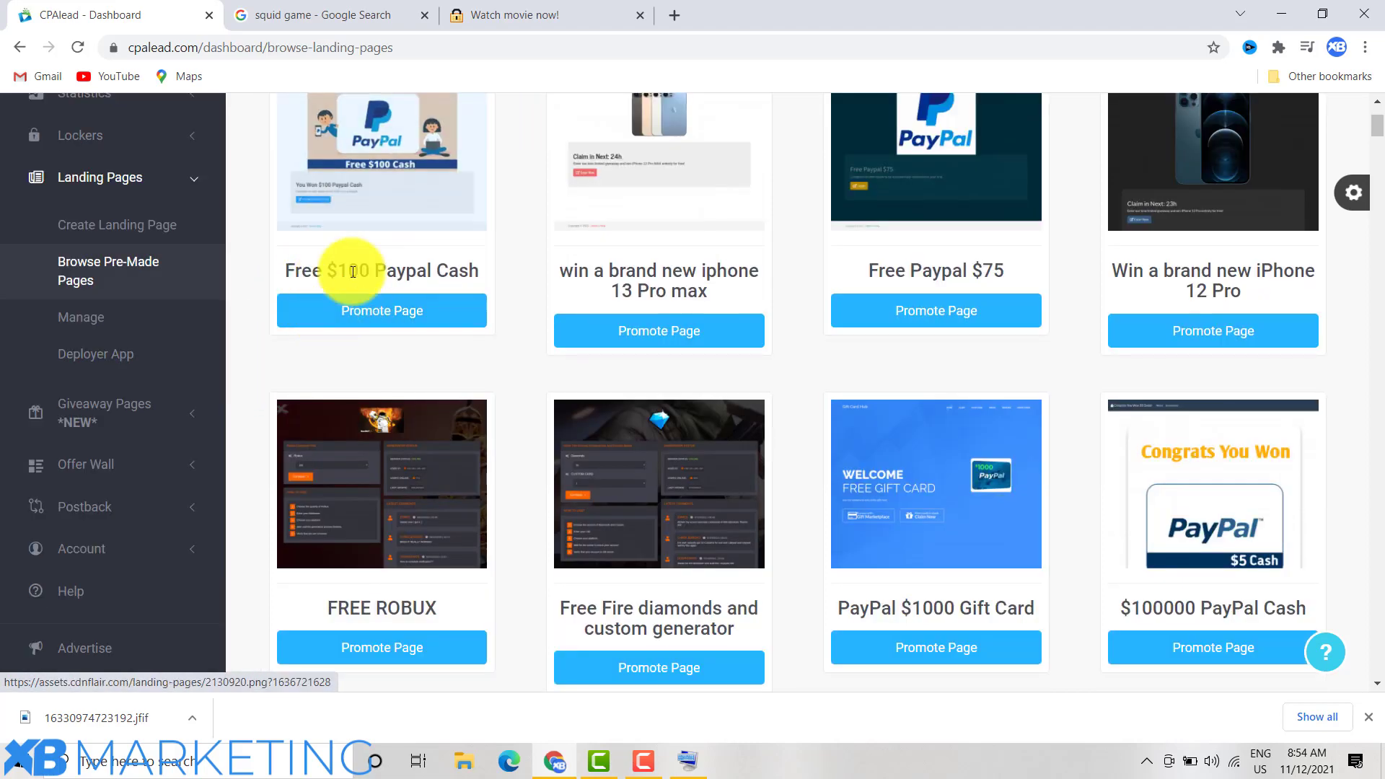
scroll(339, 310, up, 2)
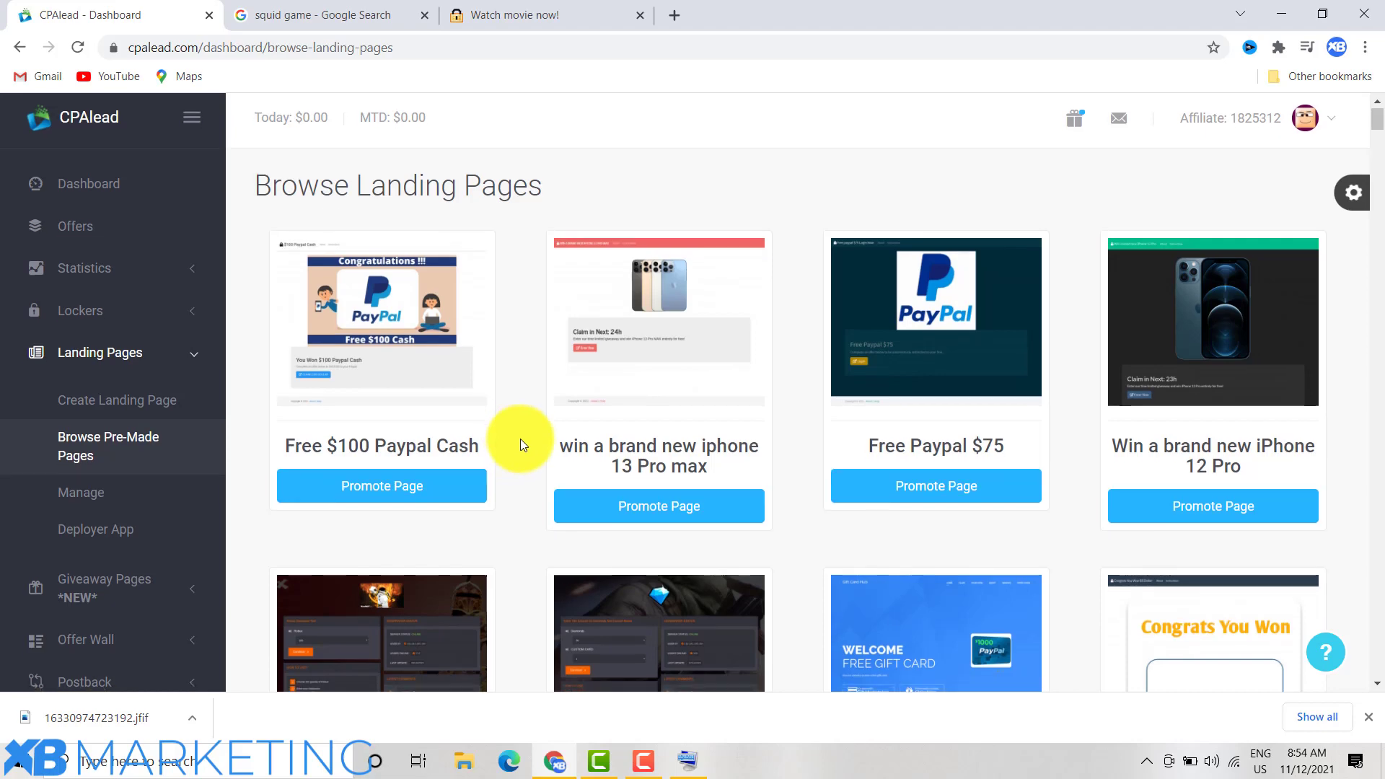
scroll(515, 433, down, 3)
scroll(511, 417, down, 5)
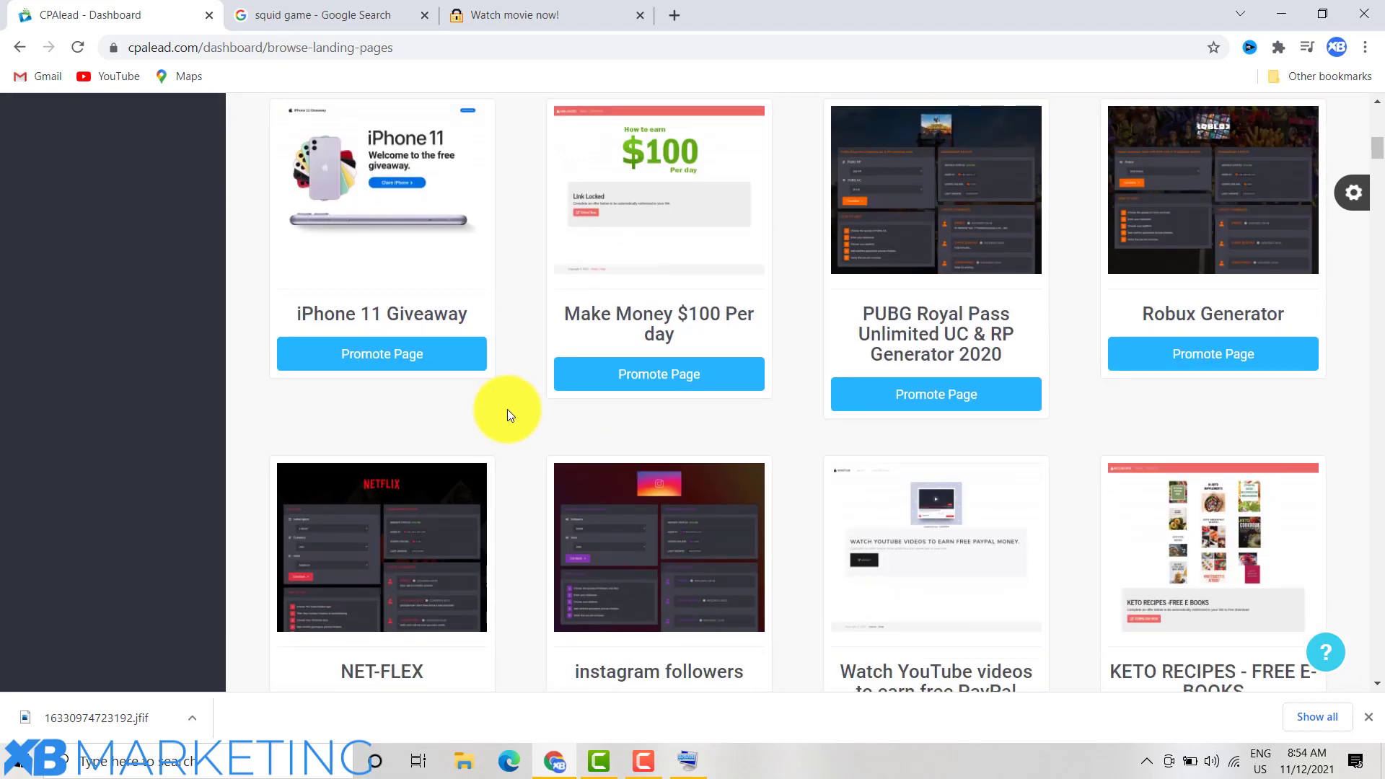
scroll(508, 410, down, 3)
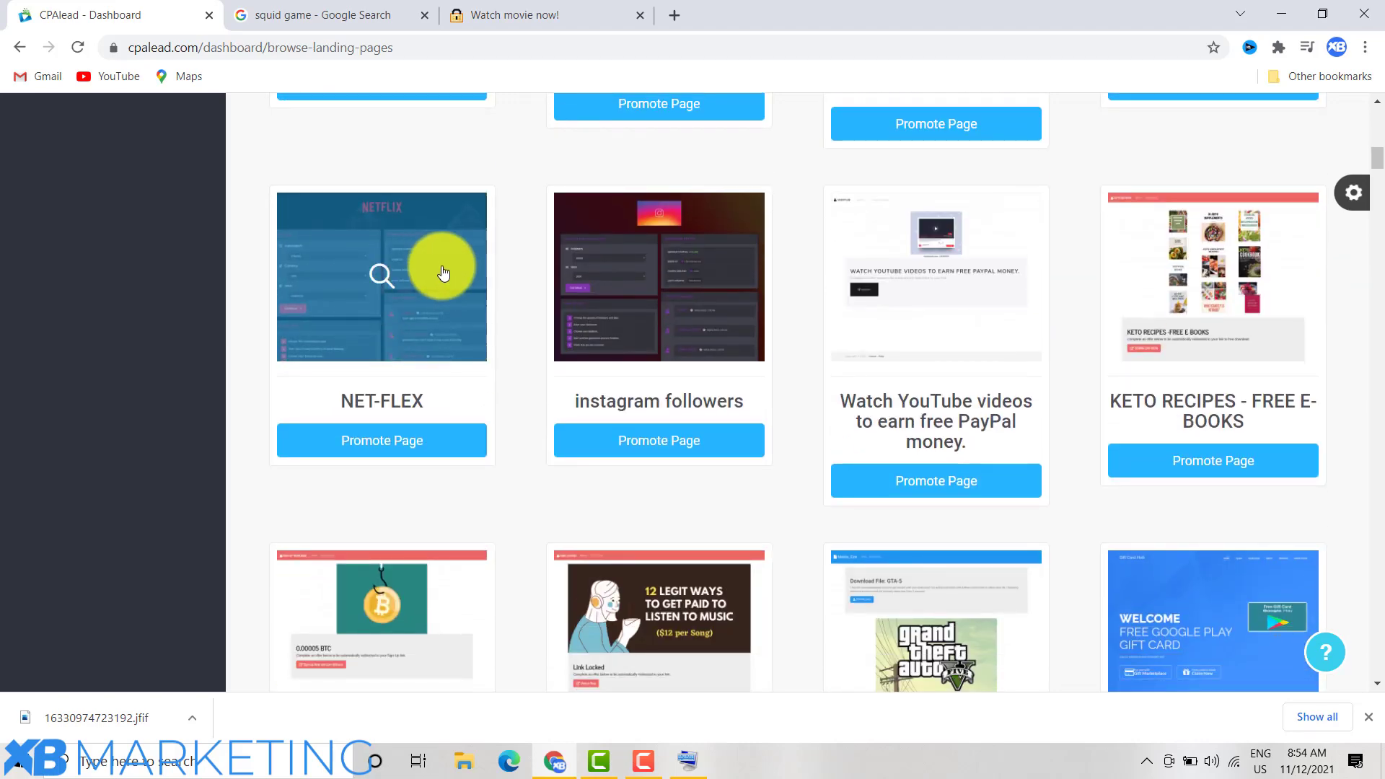
scroll(520, 314, down, 3)
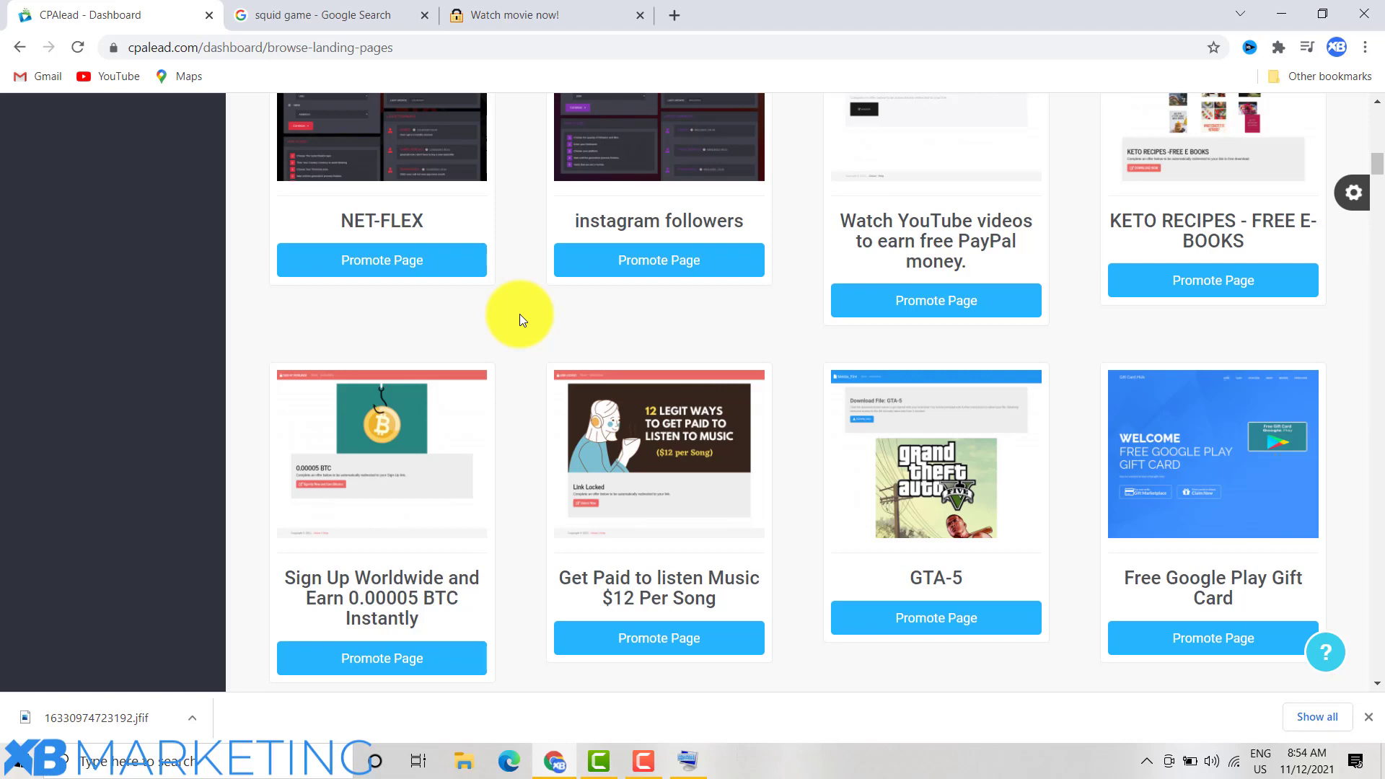
scroll(520, 314, down, 6)
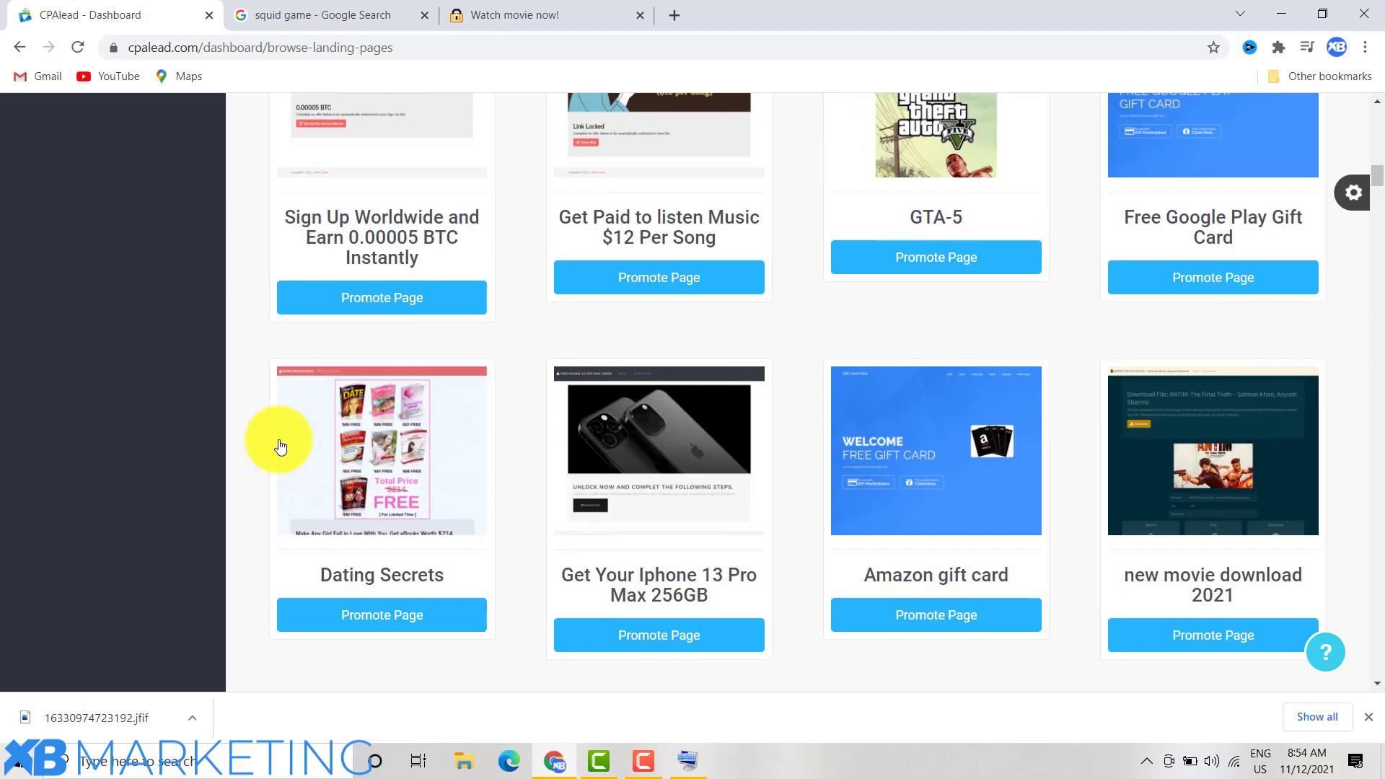
scroll(448, 457, down, 3)
scroll(1009, 463, down, 4)
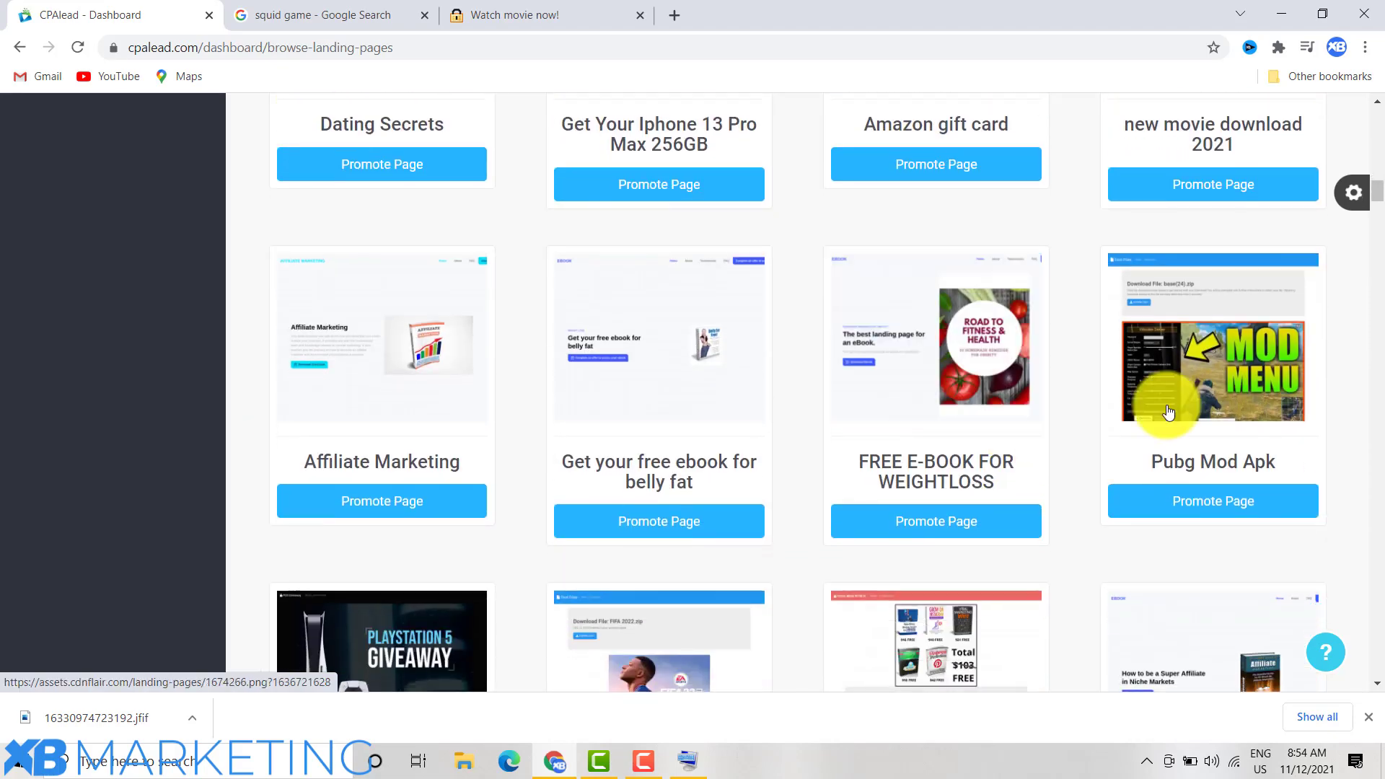
scroll(935, 401, down, 4)
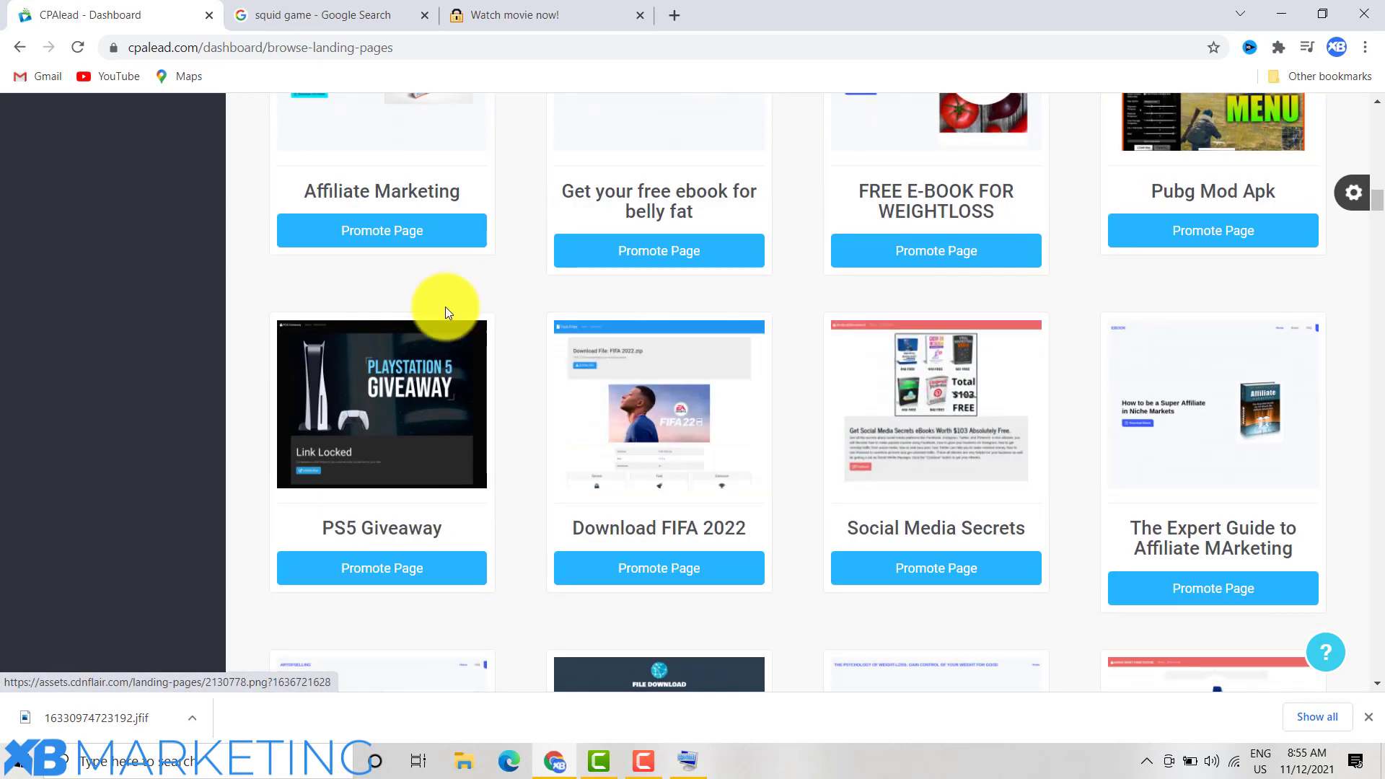
scroll(1008, 383, down, 5)
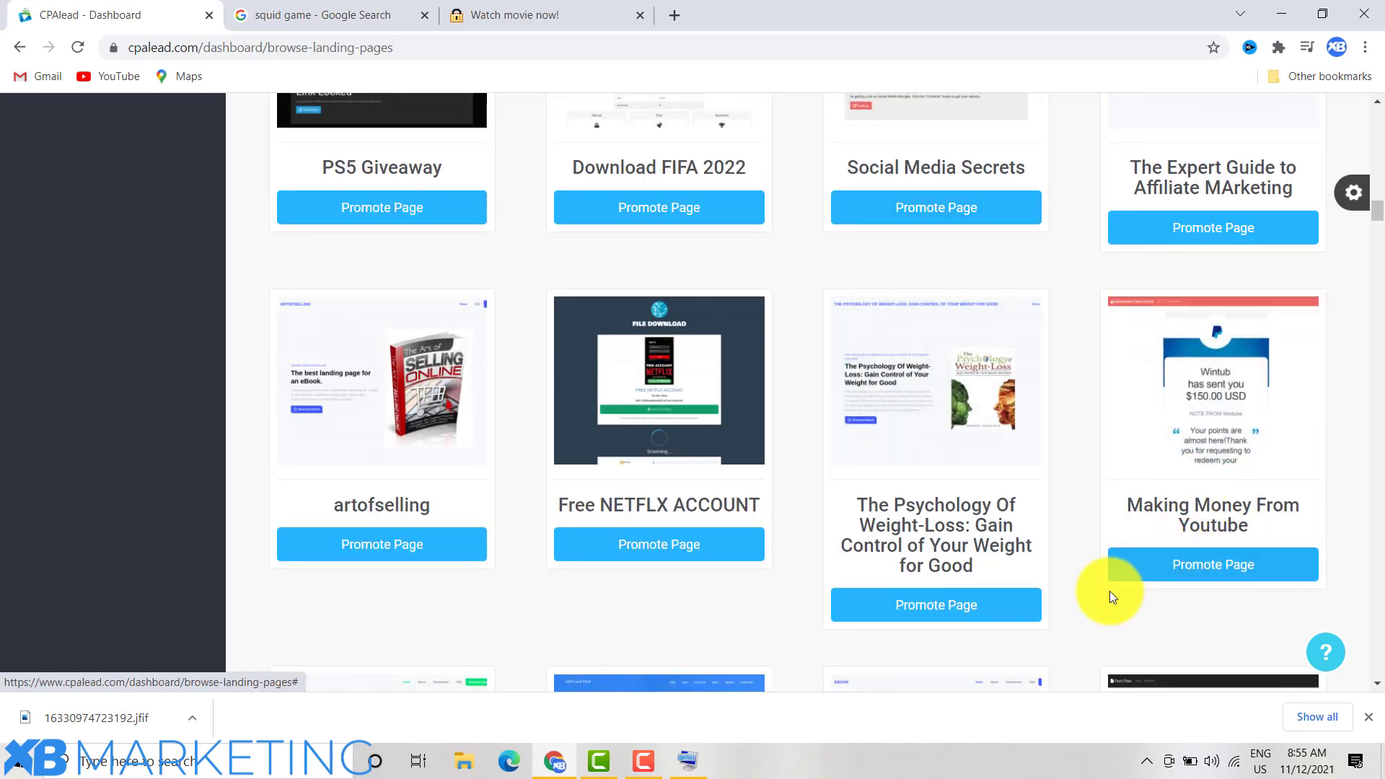
scroll(937, 519, down, 1)
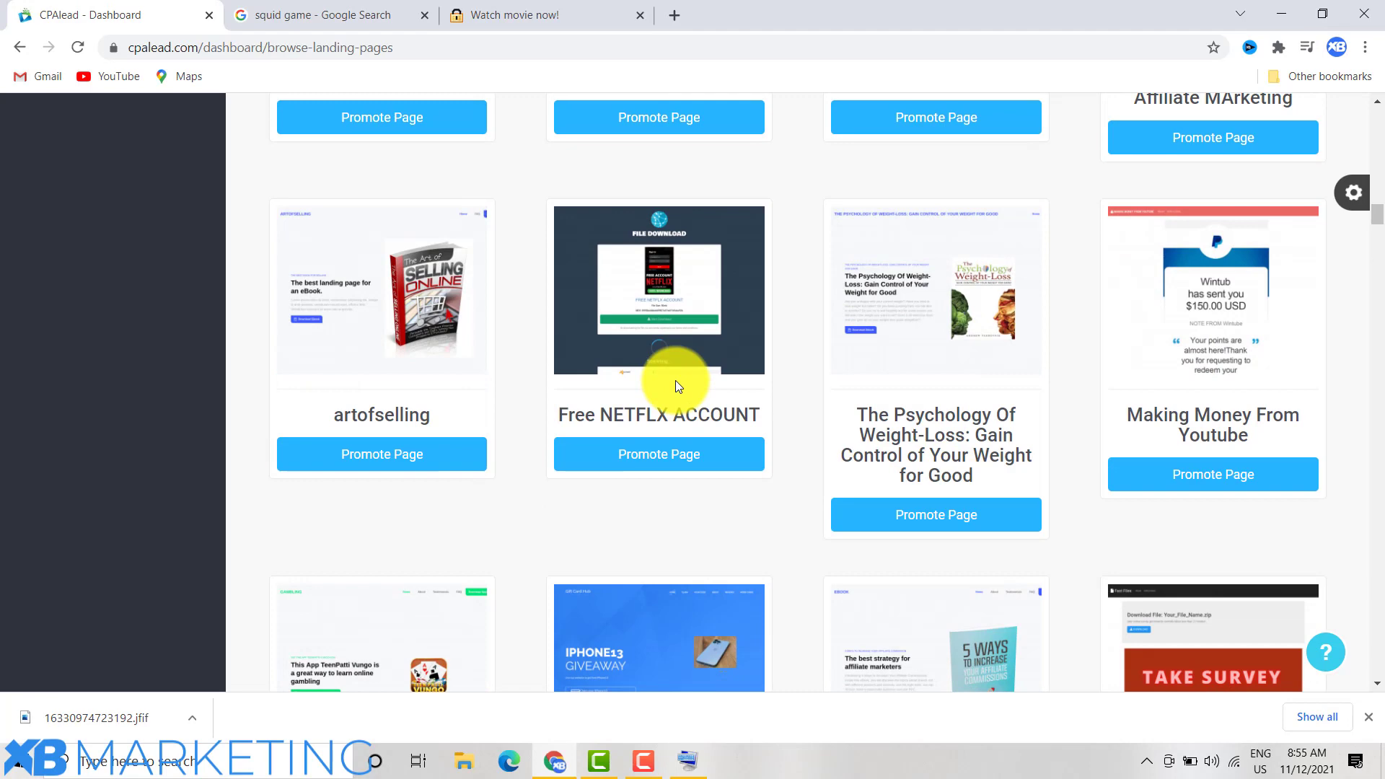
scroll(675, 379, down, 3)
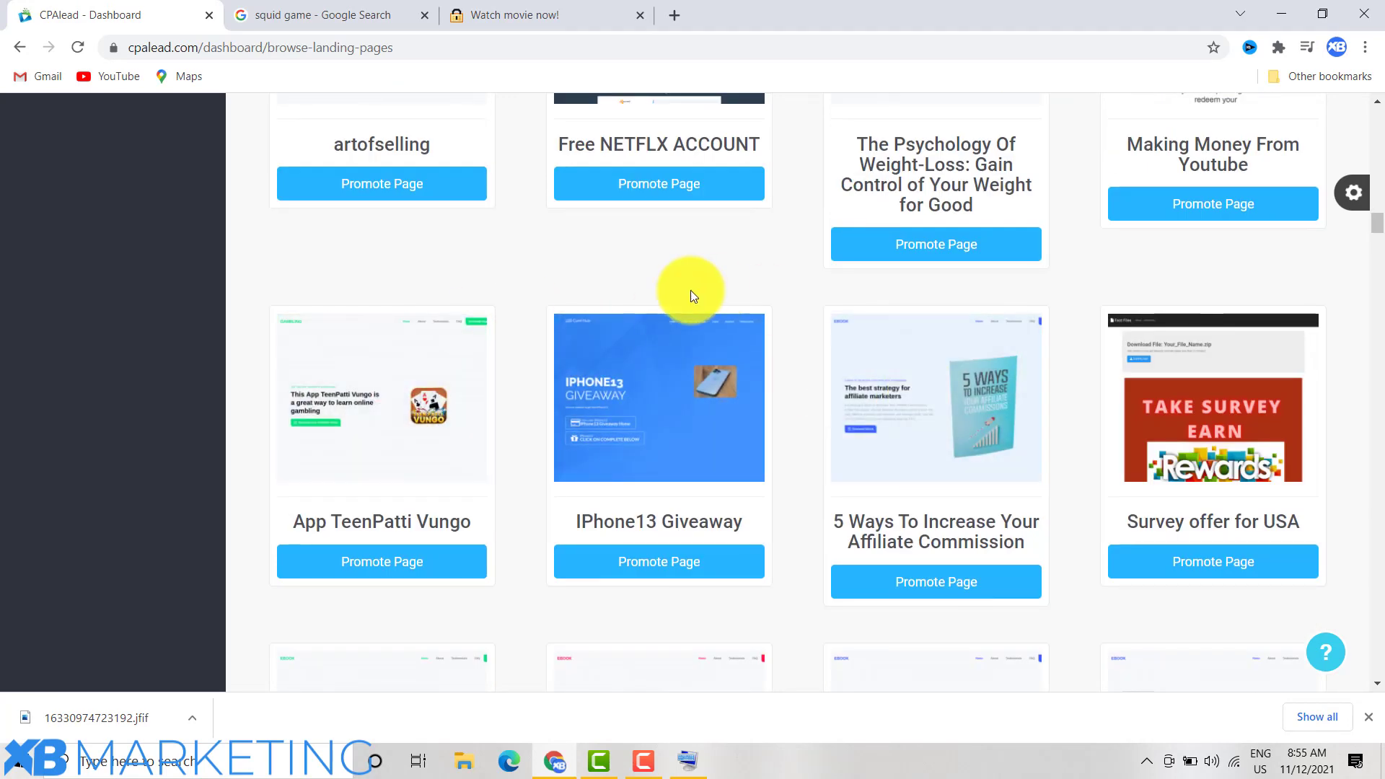
scroll(649, 390, down, 3)
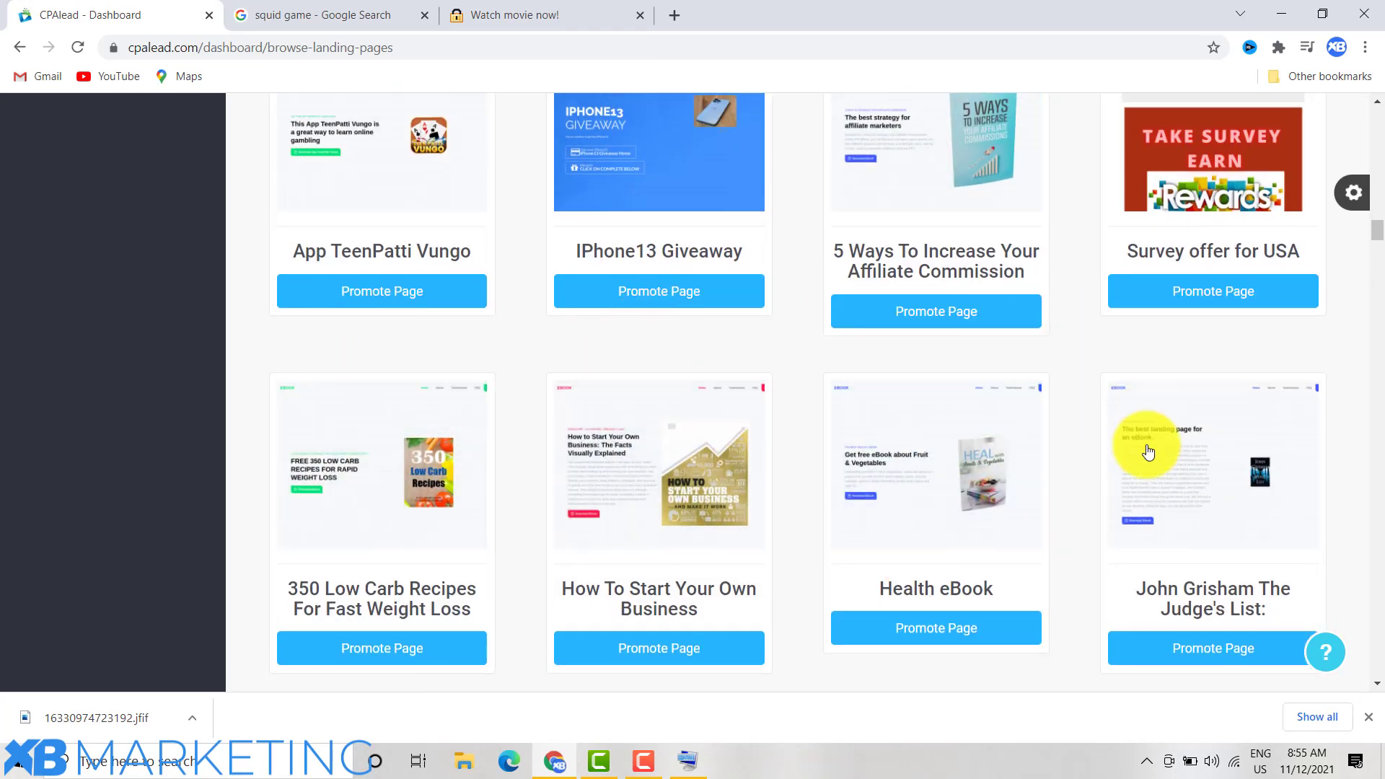
scroll(613, 371, down, 4)
scroll(1054, 504, down, 1)
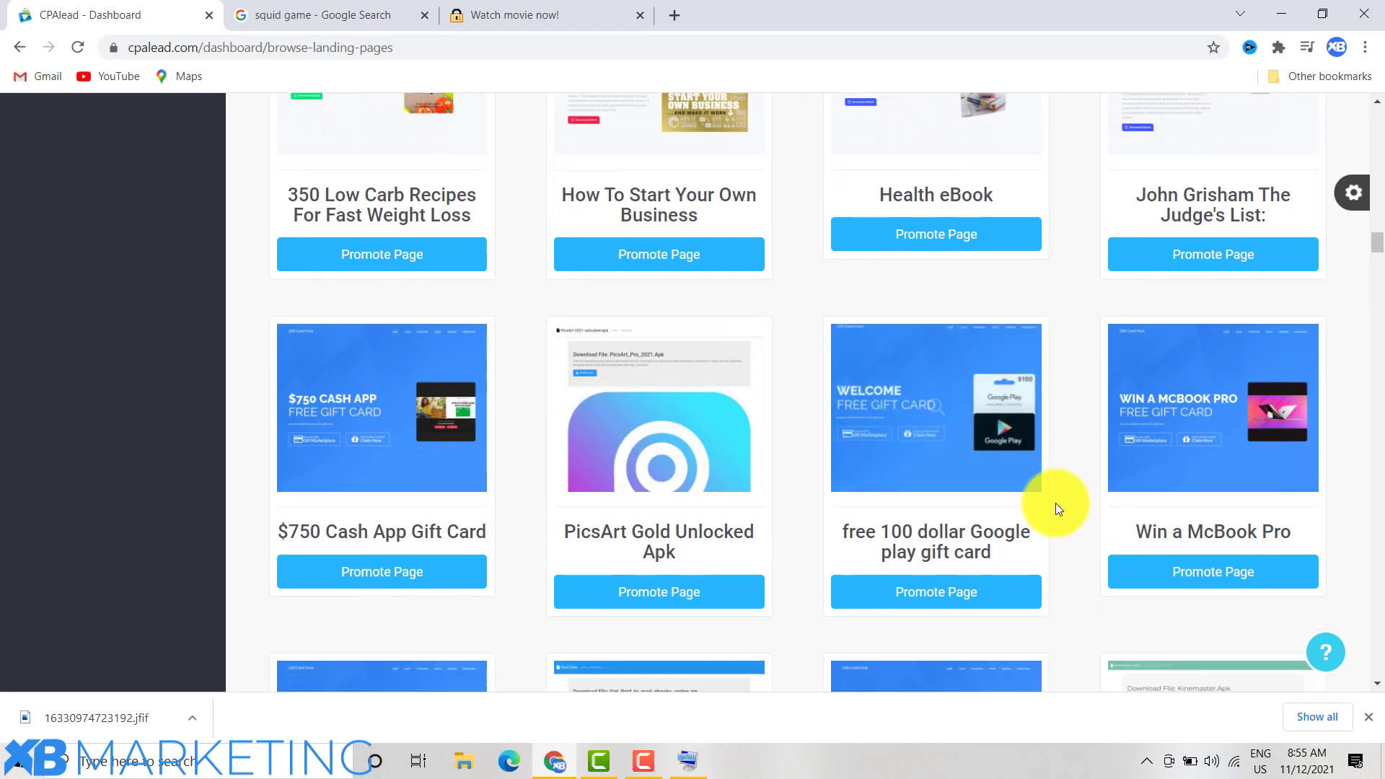
scroll(1055, 504, down, 5)
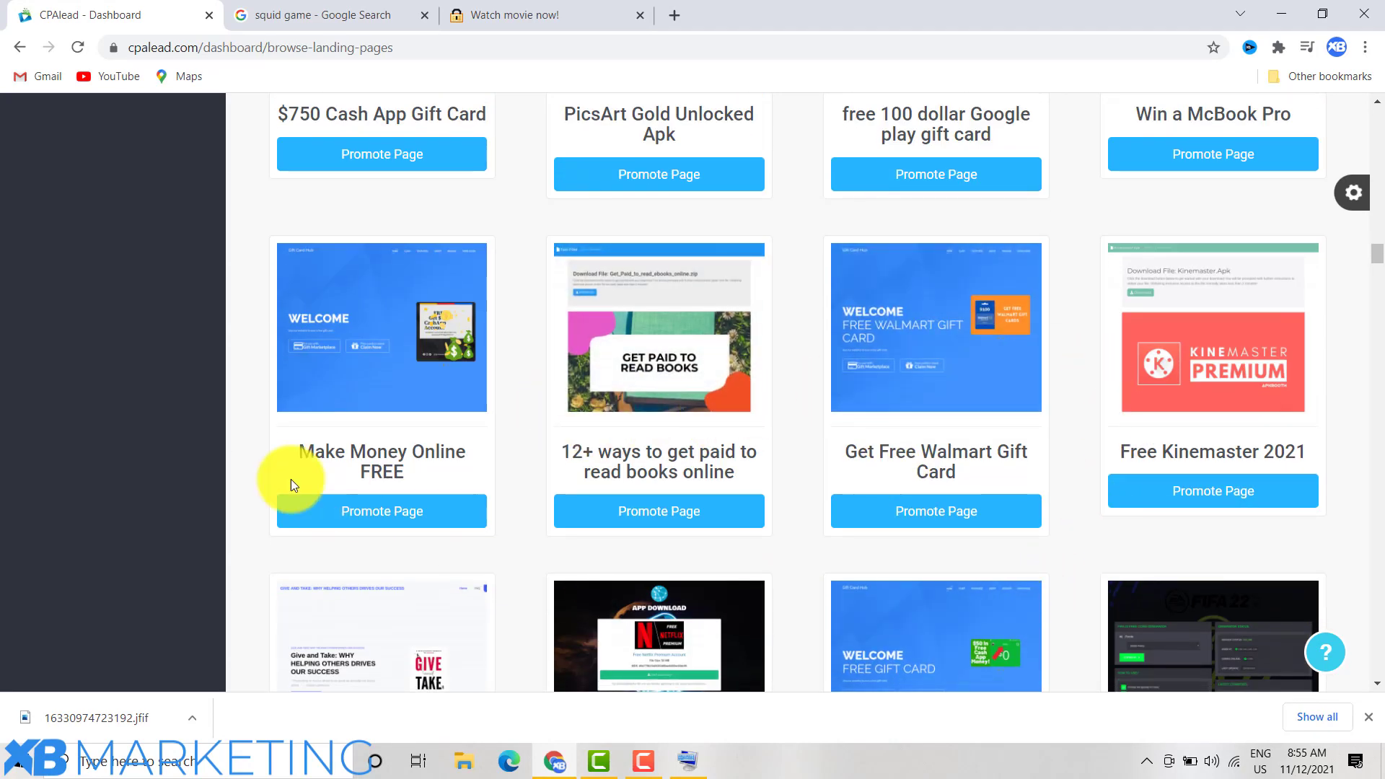
scroll(292, 479, down, 8)
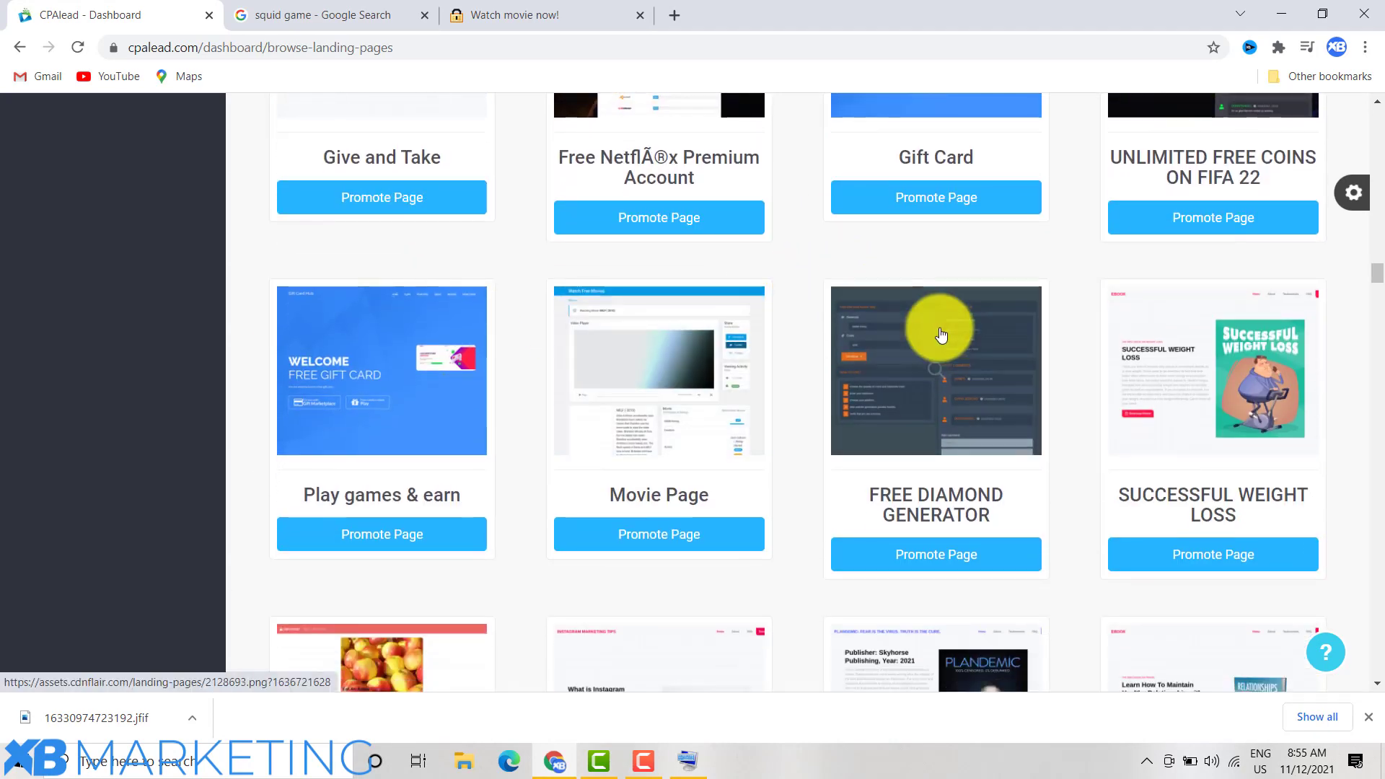
scroll(881, 334, down, 4)
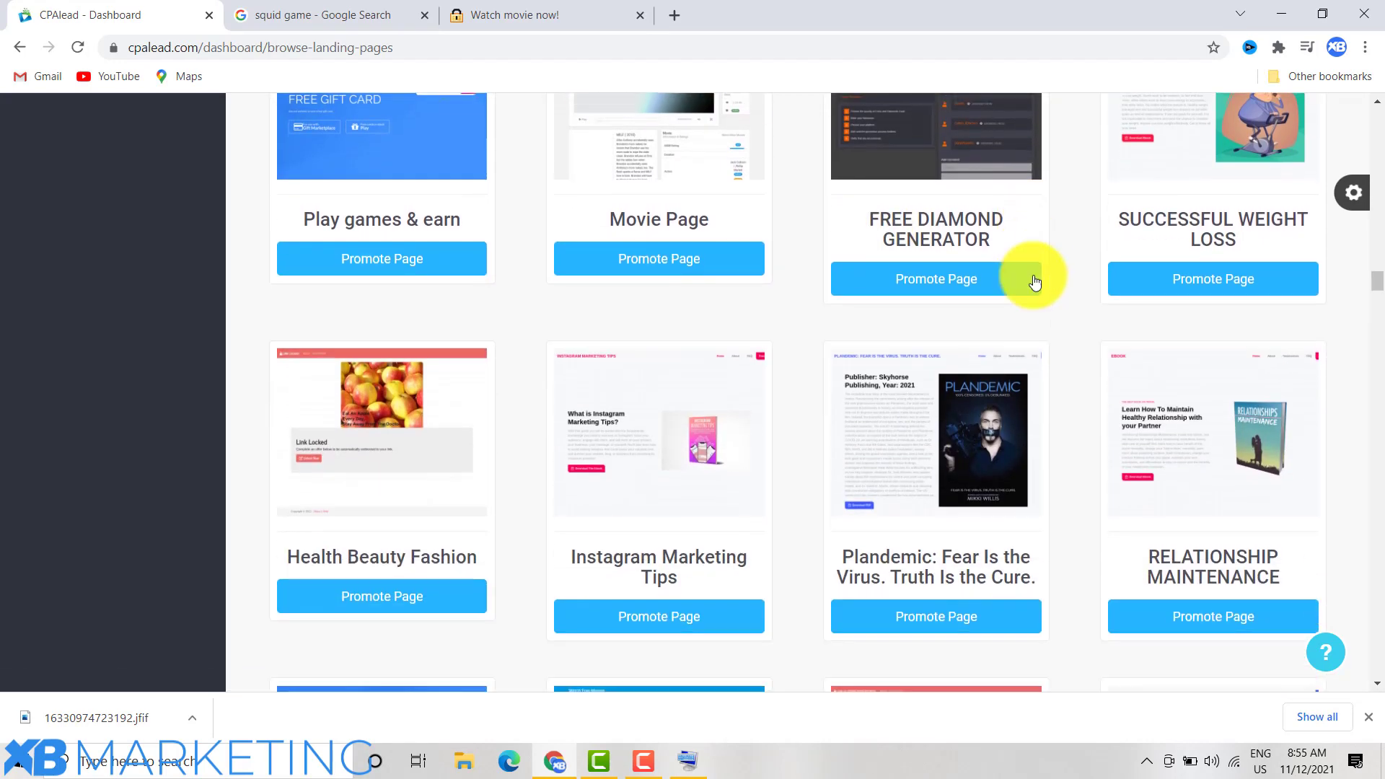
scroll(1036, 280, down, 1)
scroll(1030, 278, down, 4)
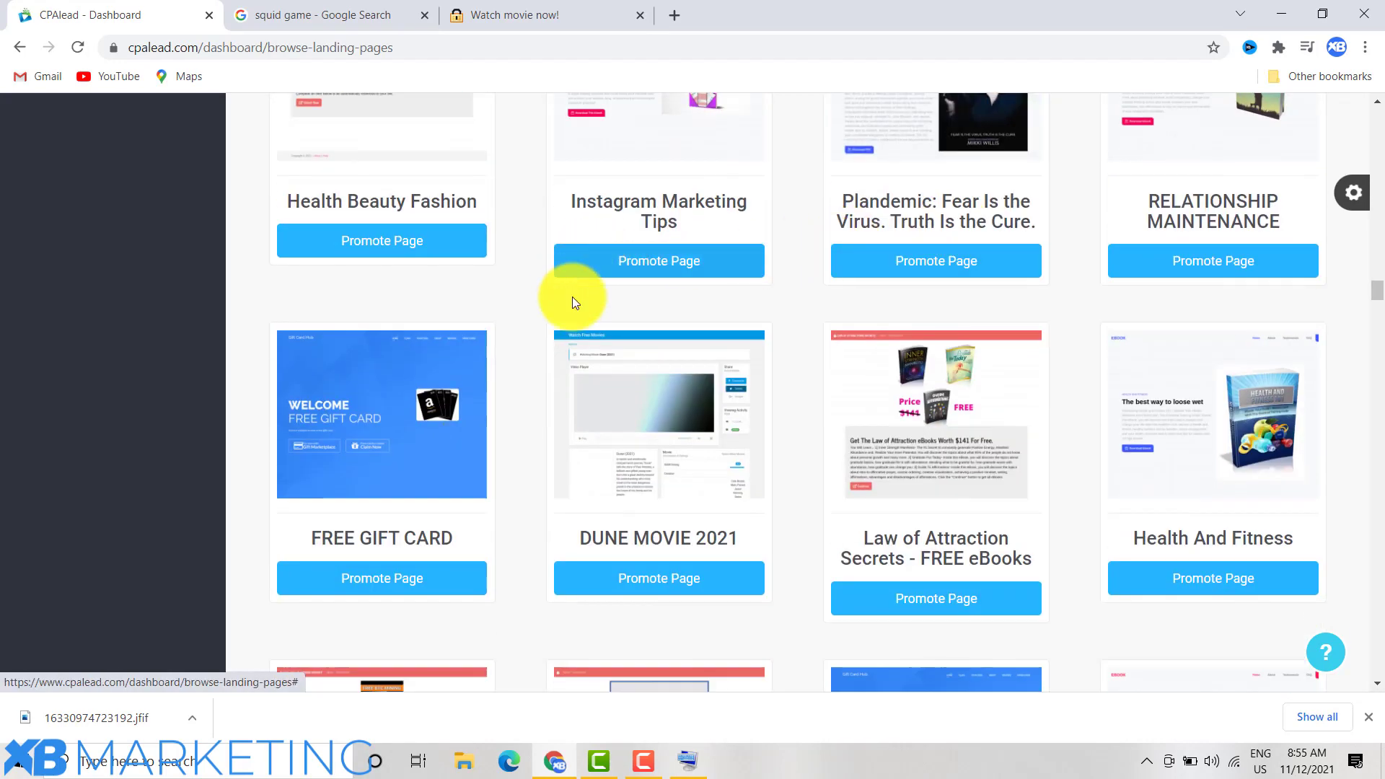
scroll(573, 297, down, 6)
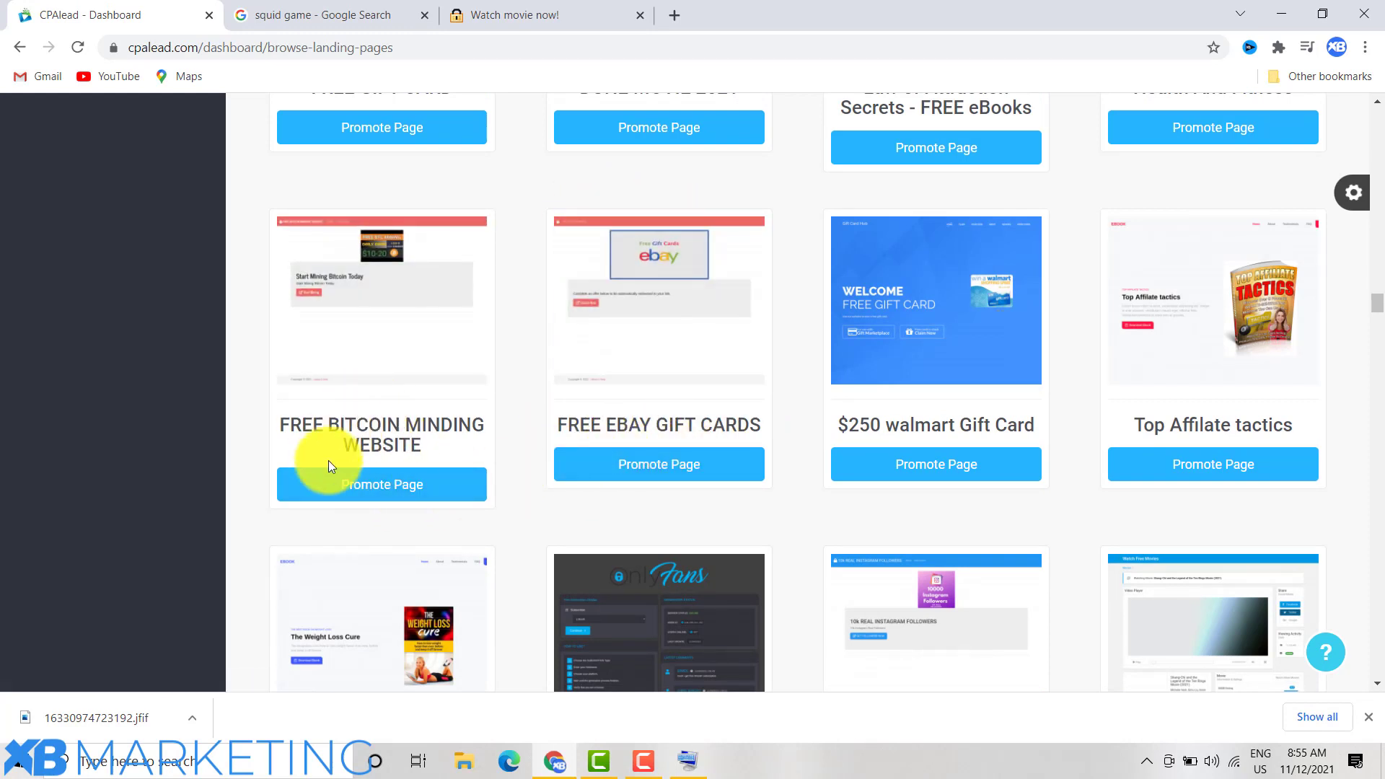
scroll(394, 404, down, 1)
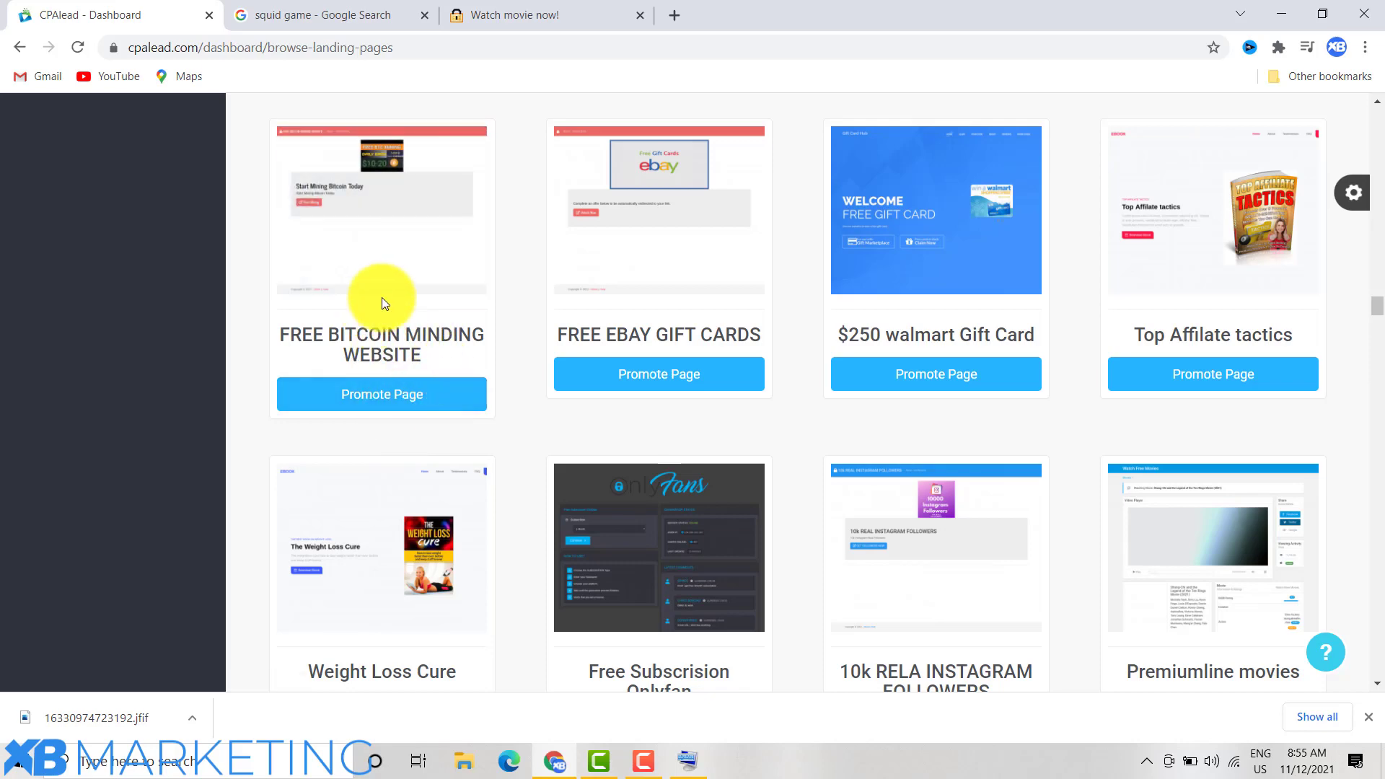
scroll(389, 238, down, 3)
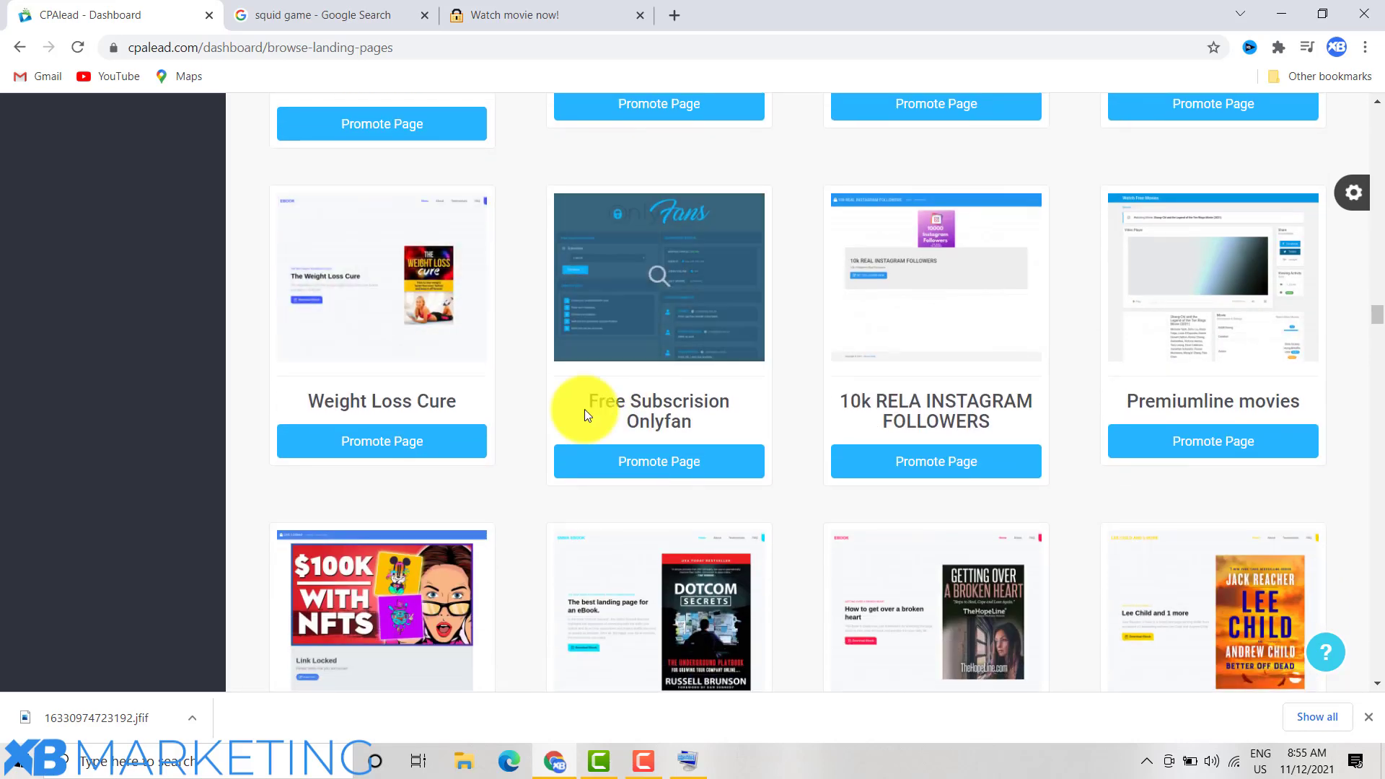
scroll(866, 353, down, 3)
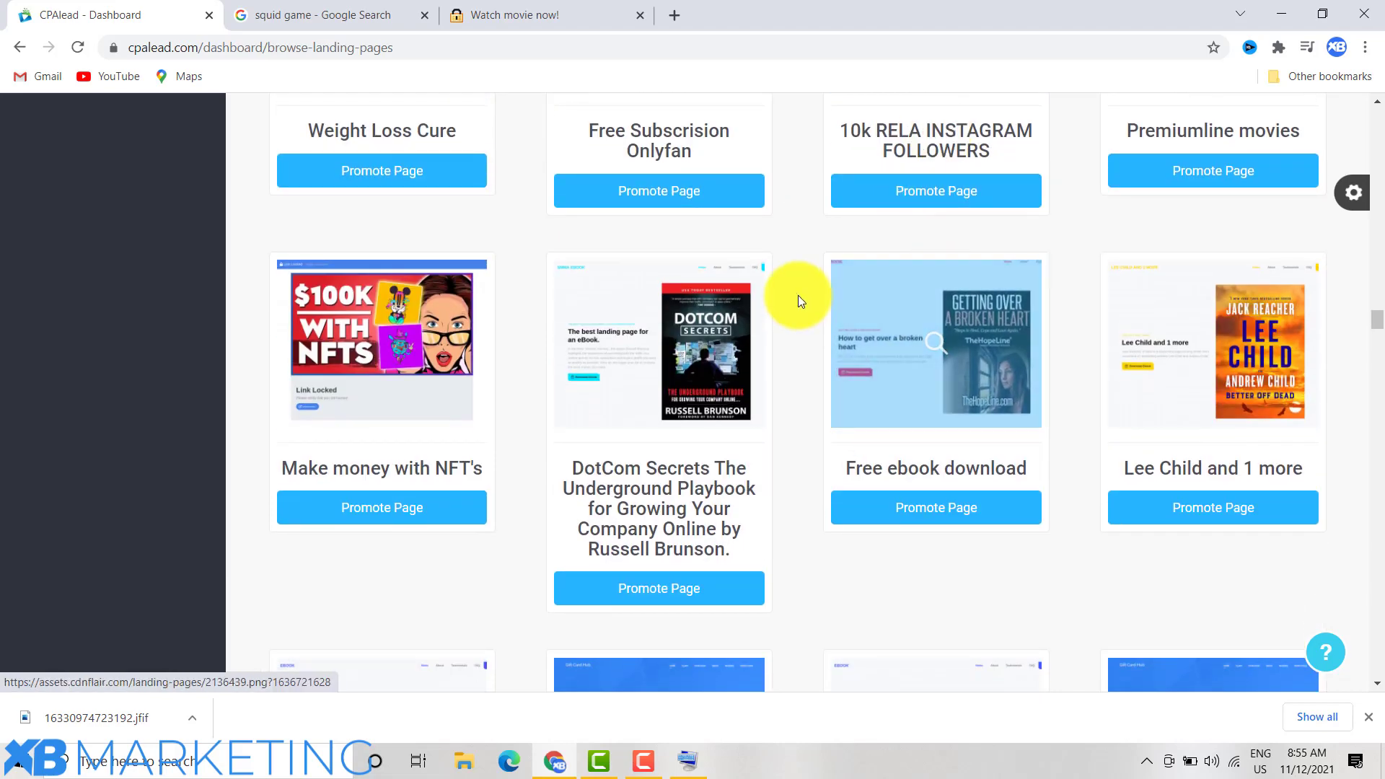
scroll(371, 380, down, 5)
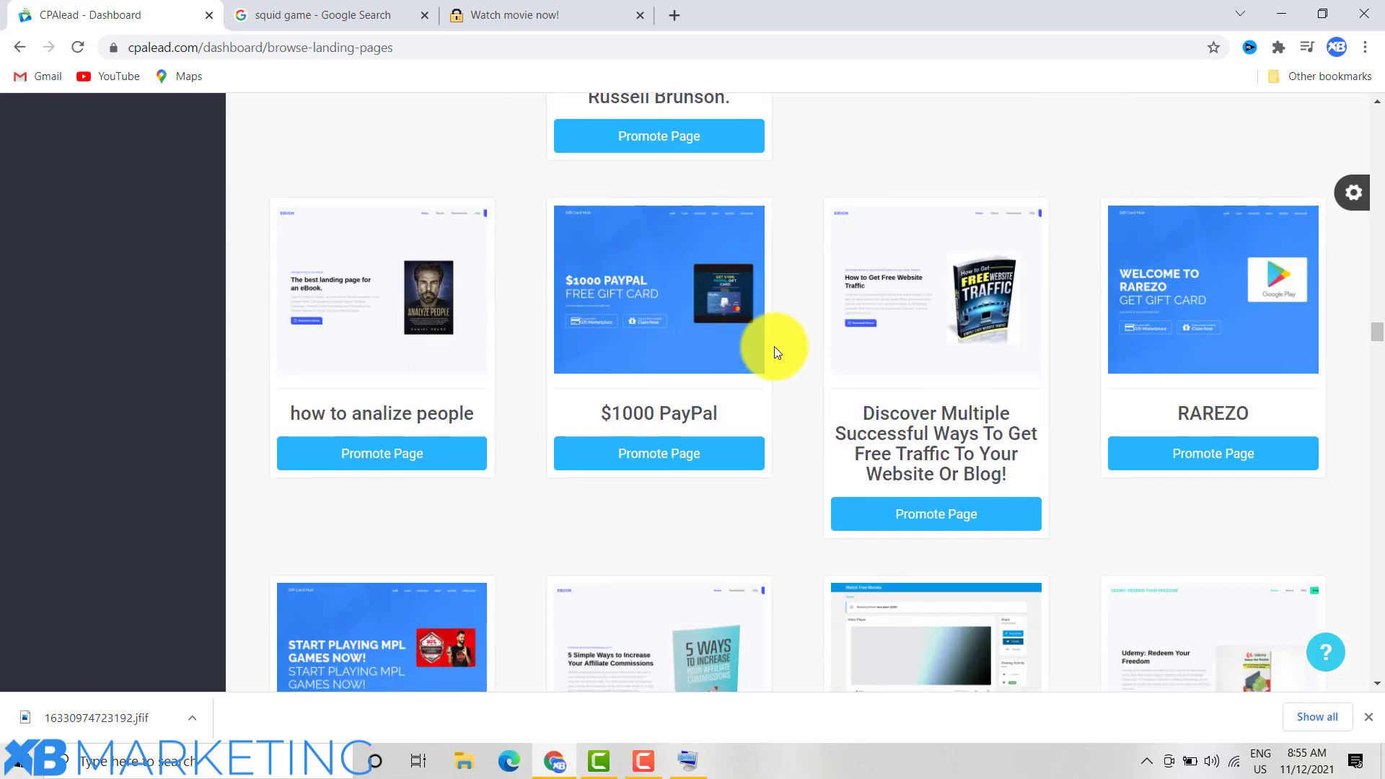
scroll(775, 352, down, 2)
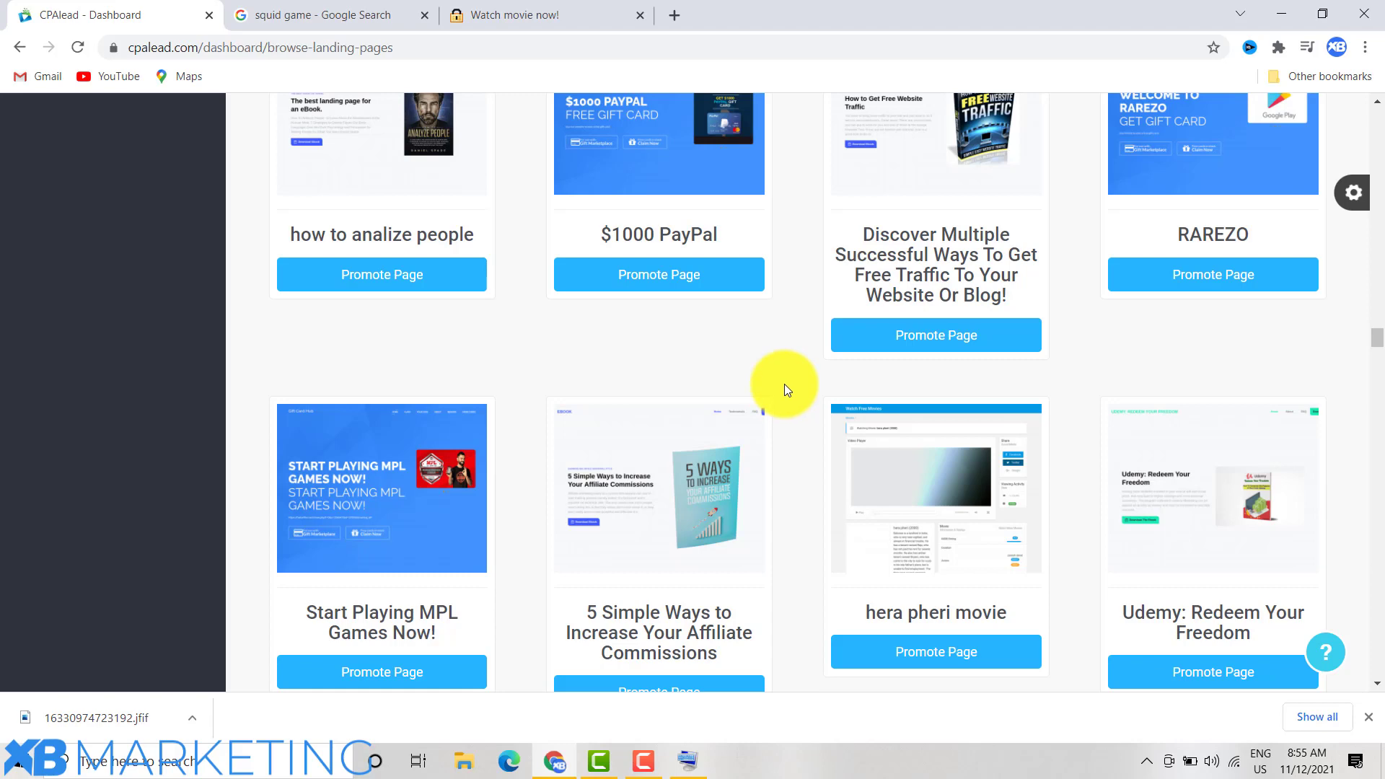
scroll(693, 404, down, 3)
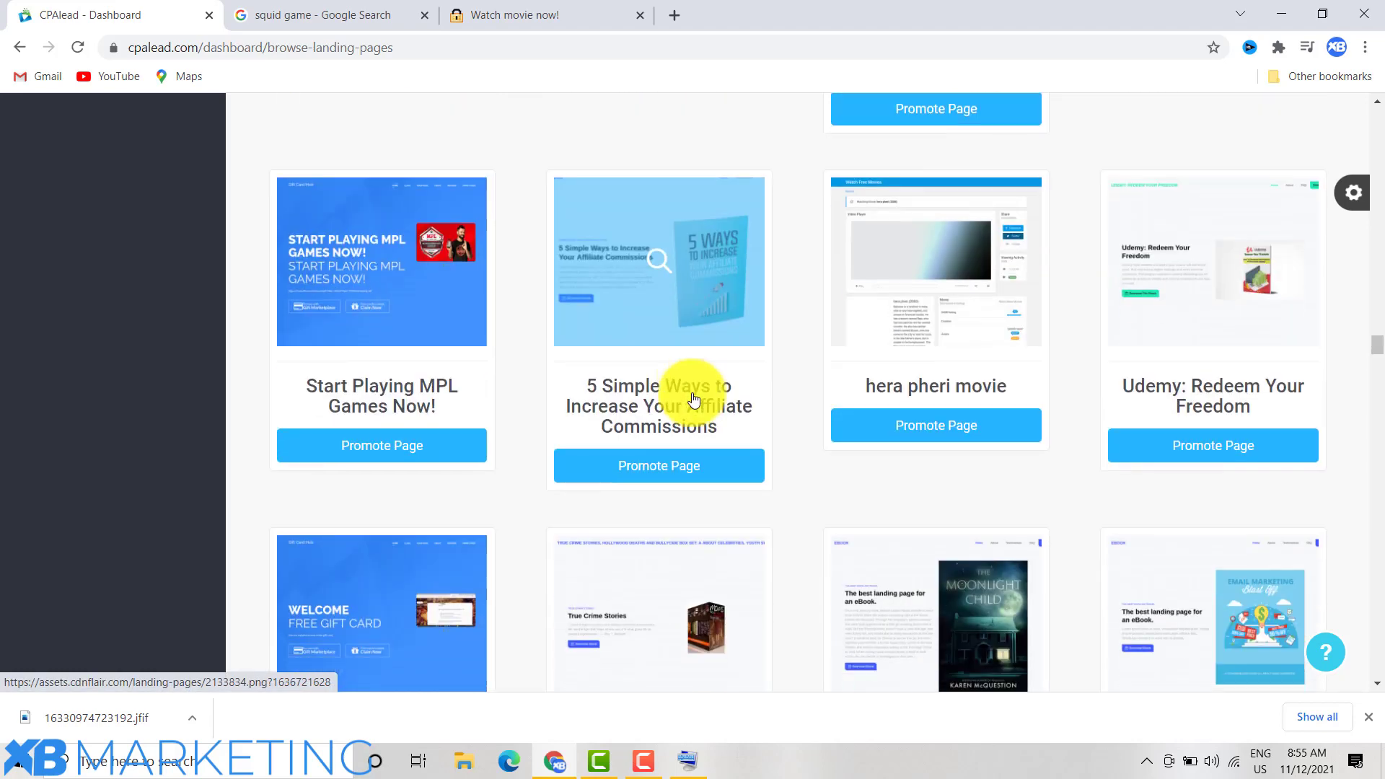
scroll(621, 375, down, 2)
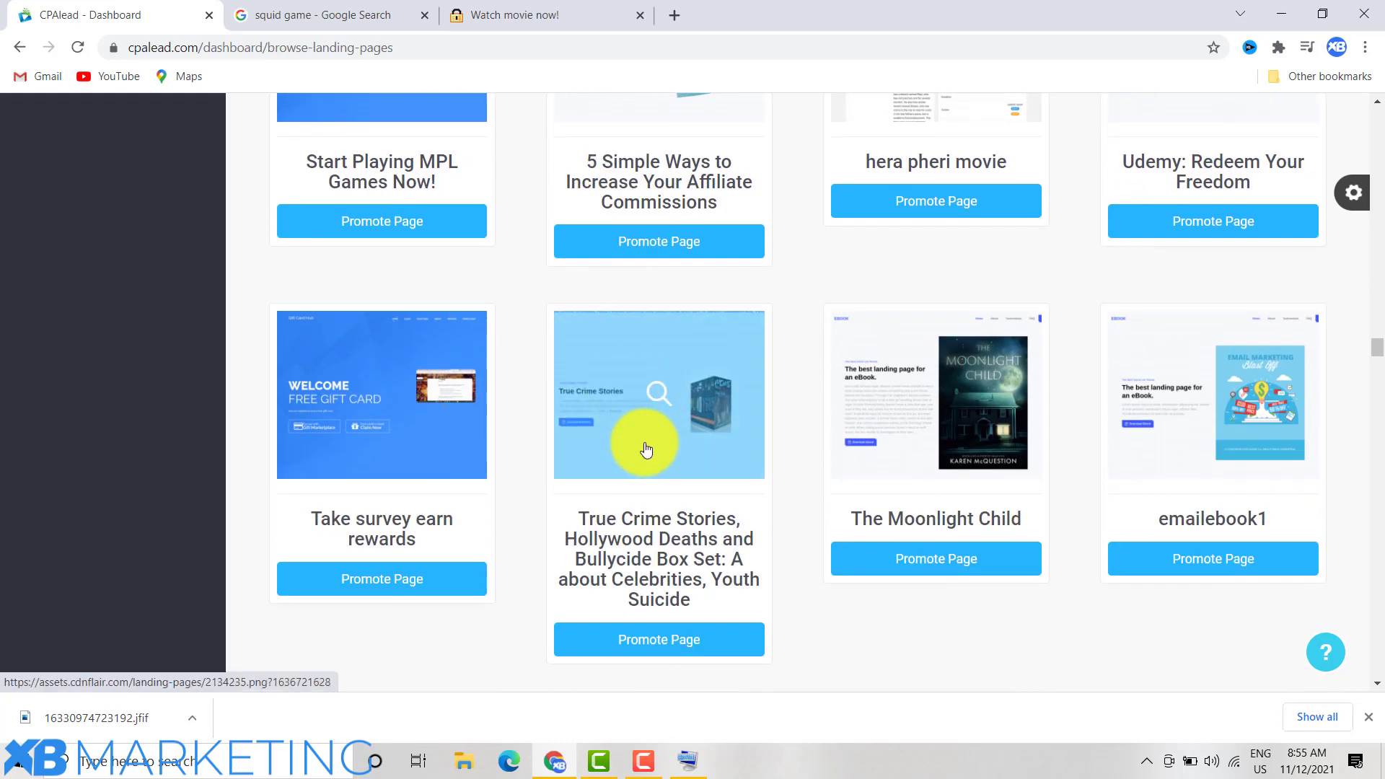
scroll(685, 404, down, 6)
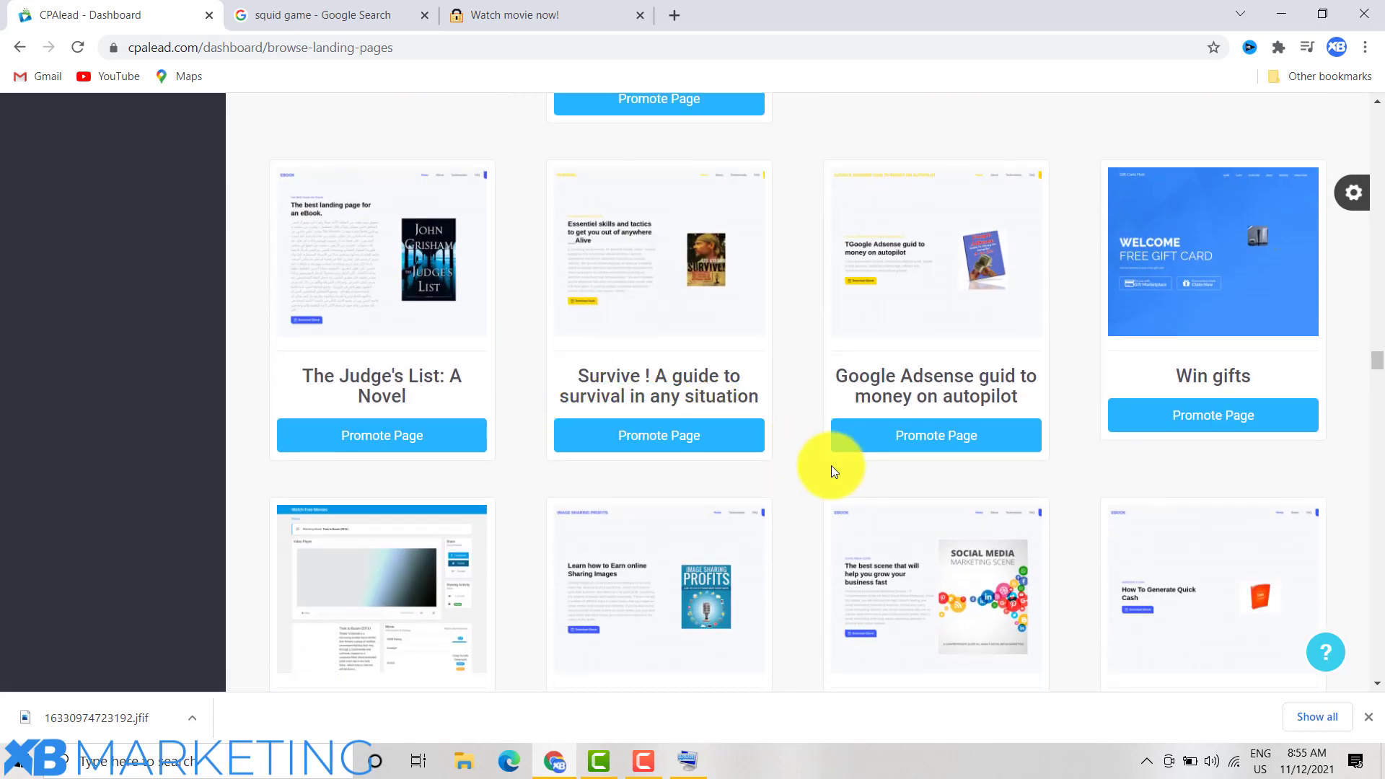
scroll(831, 465, up, 5)
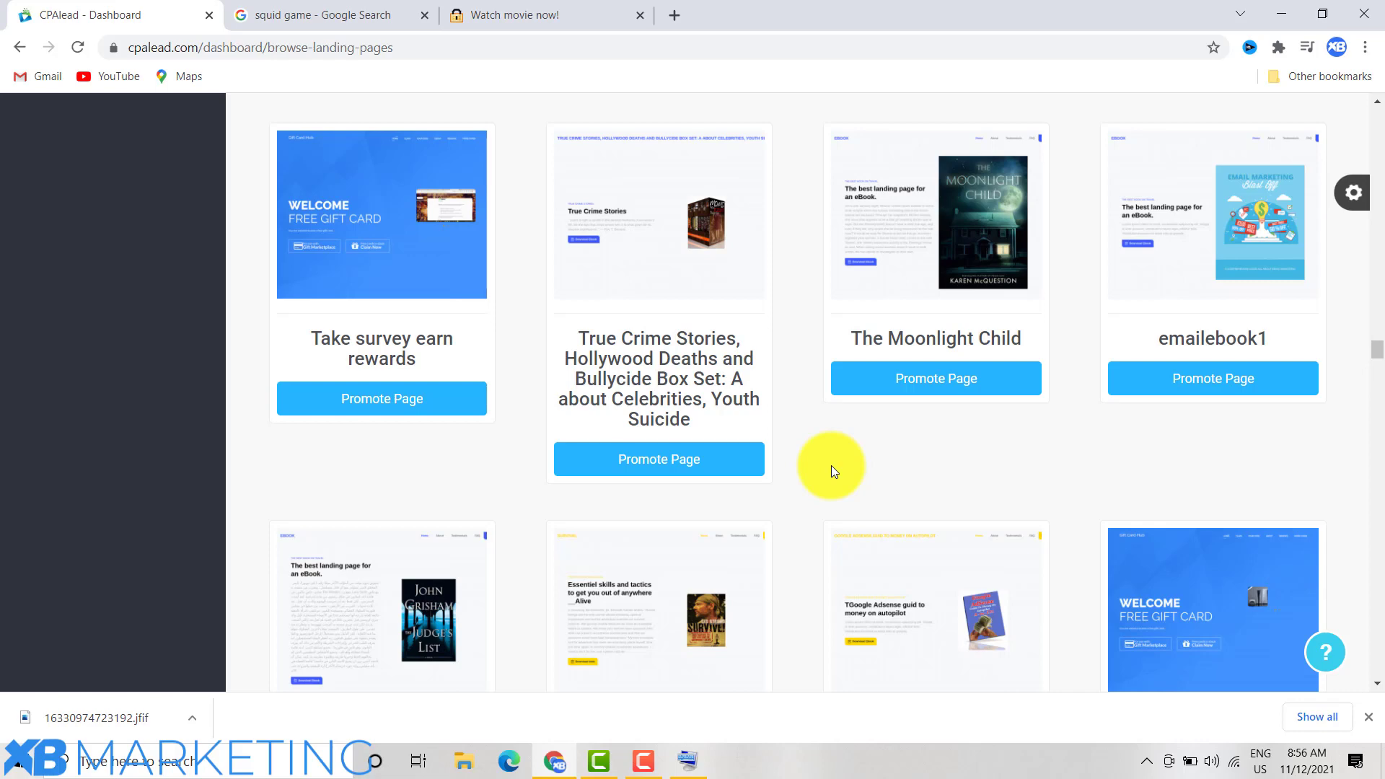
Return to the live Squid Game landing page and re-examine its video player, movie description and ratings information.
click(528, 7)
scroll(596, 319, down, 1)
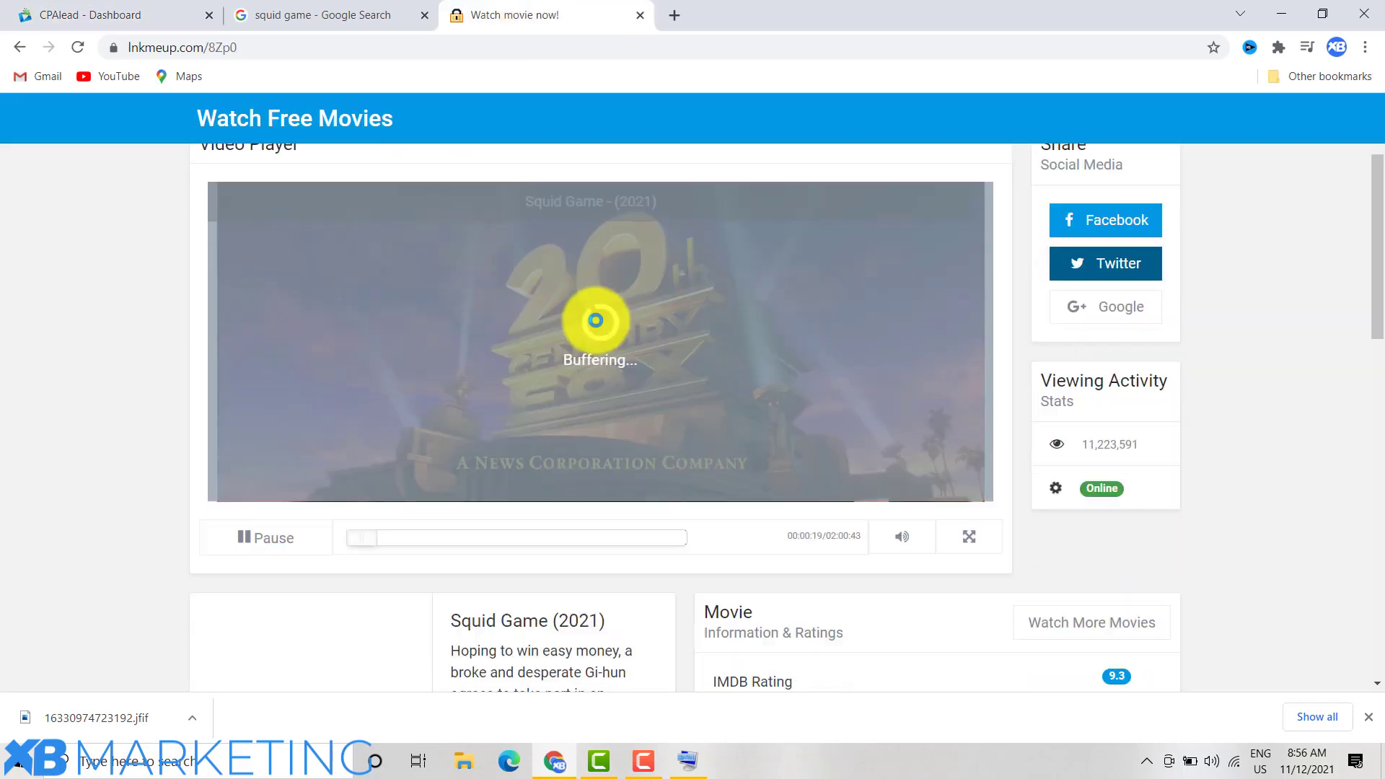
scroll(596, 319, down, 4)
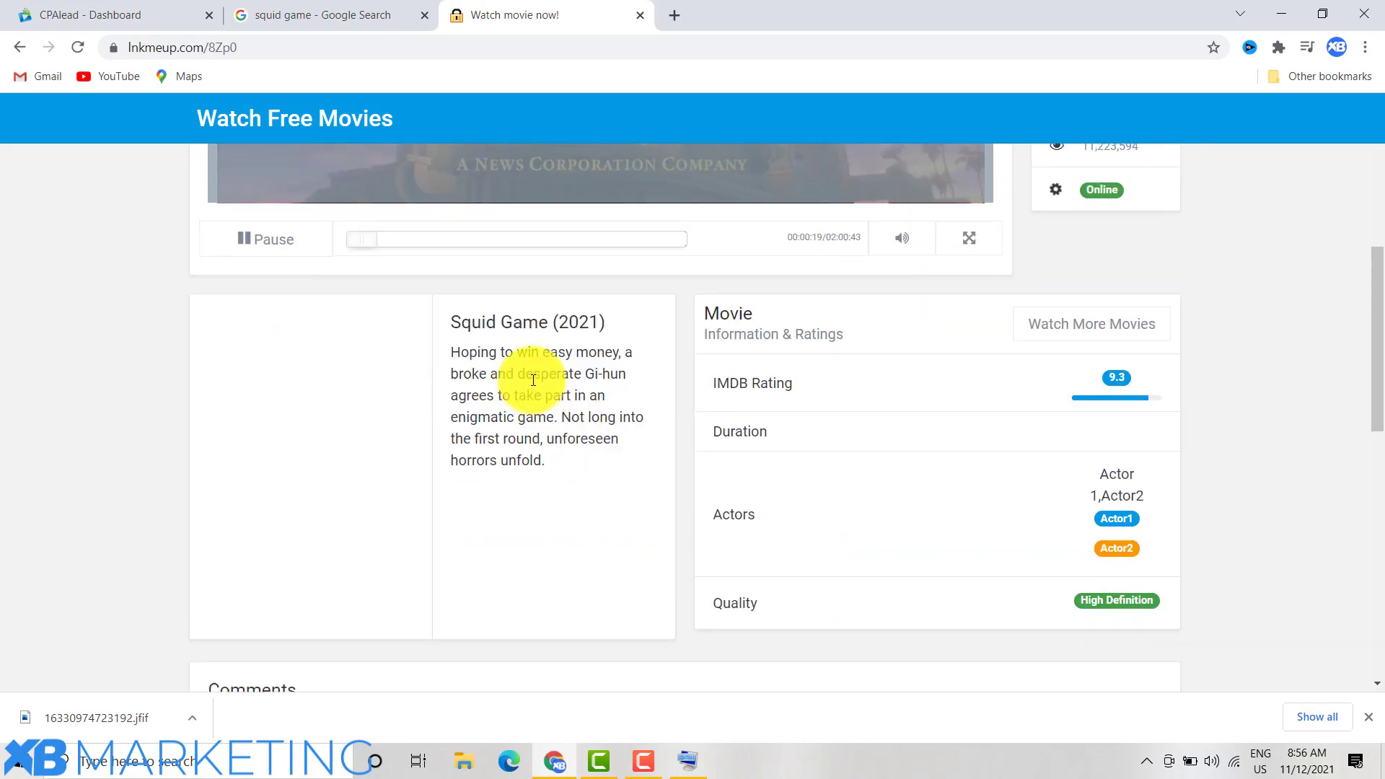
scroll(537, 375, up, 4)
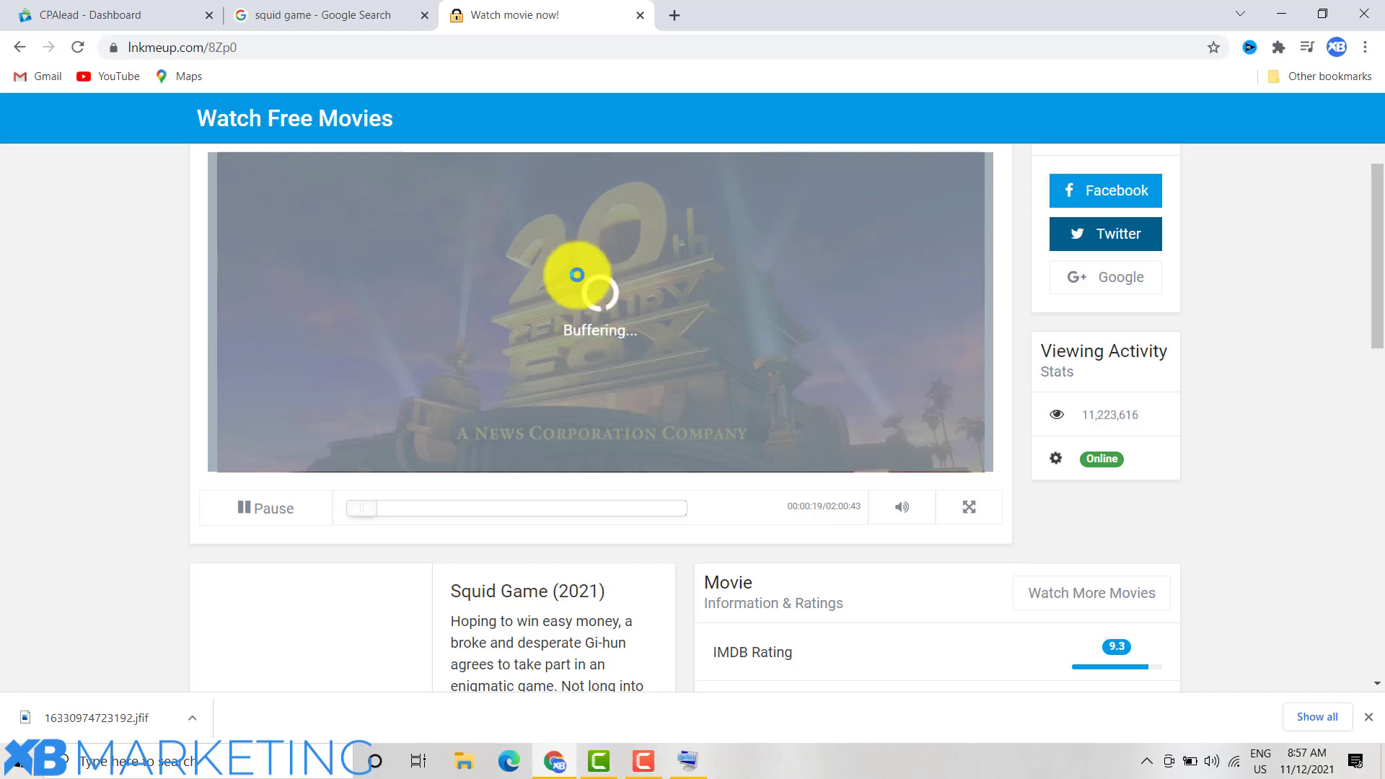
scroll(623, 375, up, 1)
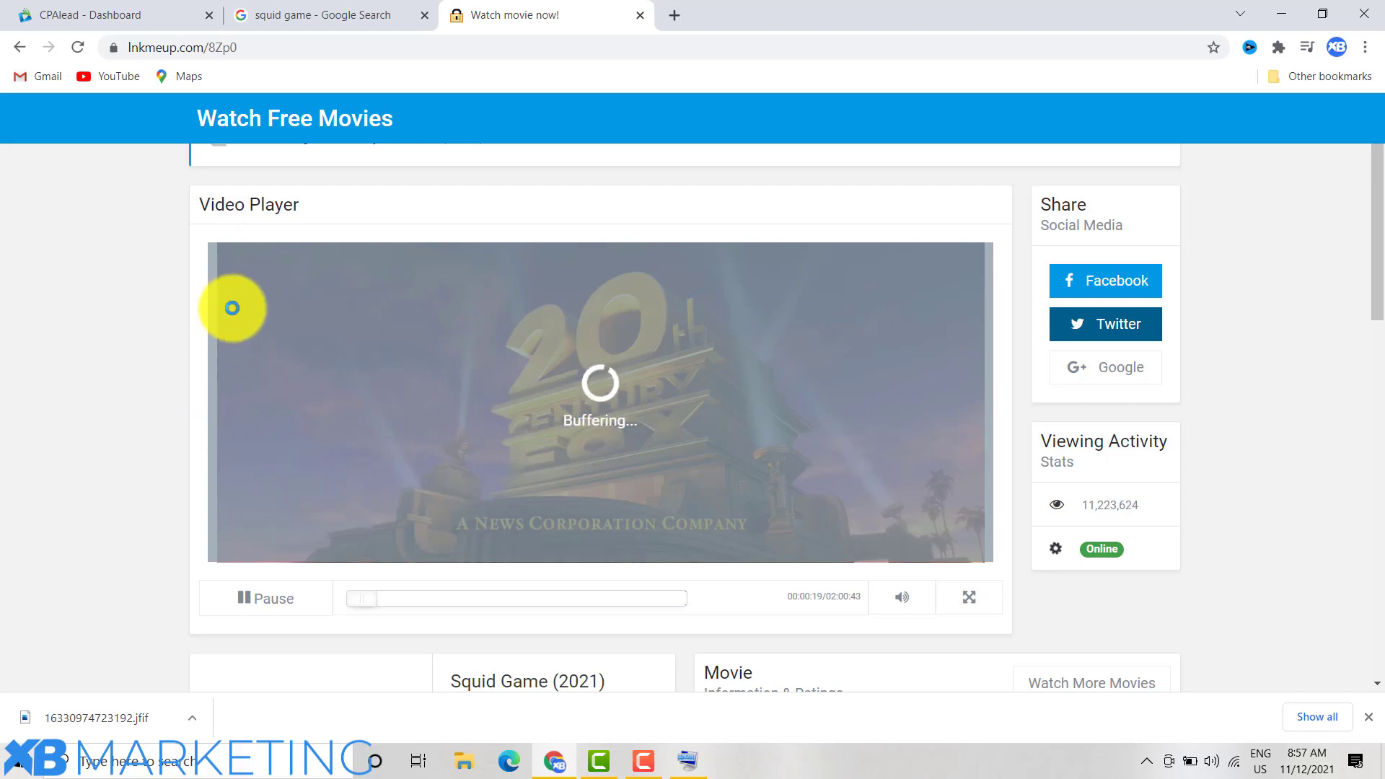
scroll(505, 422, up, 1)
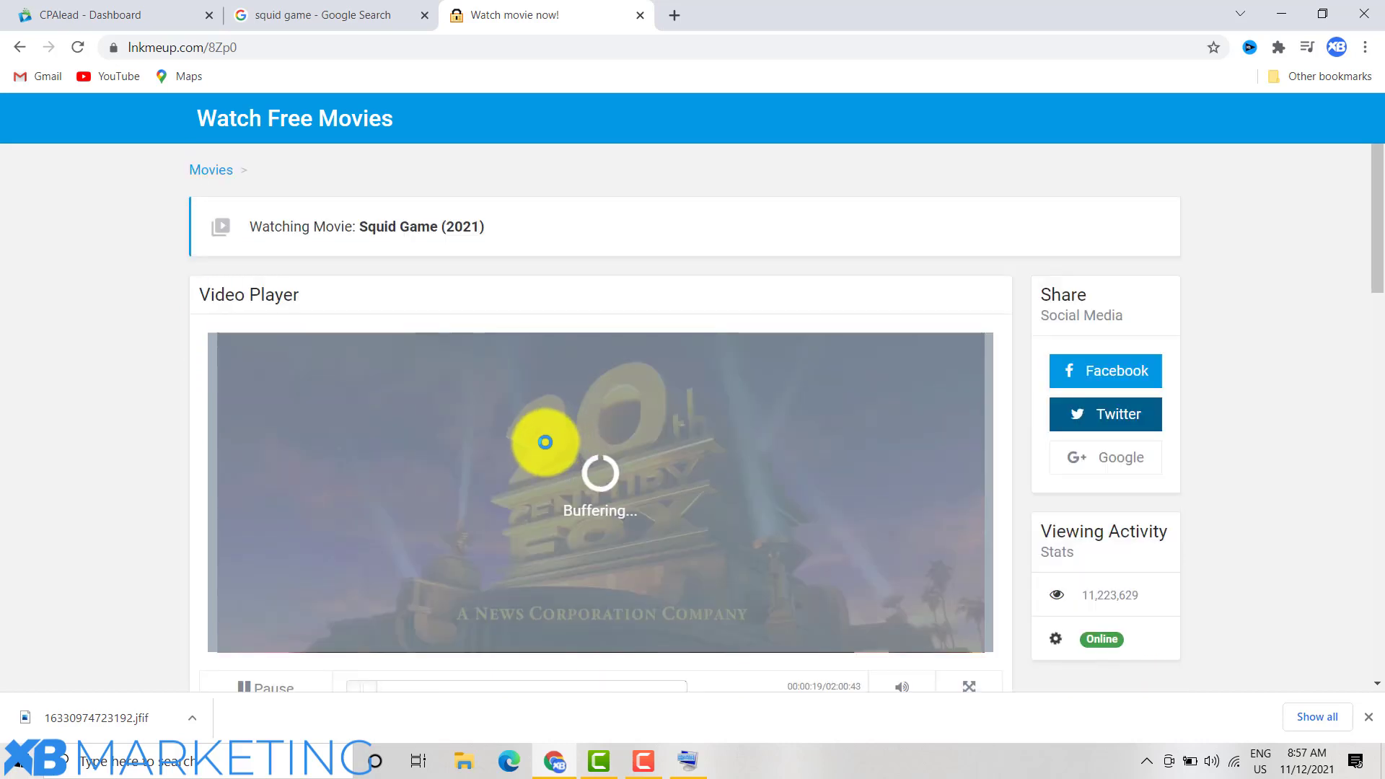